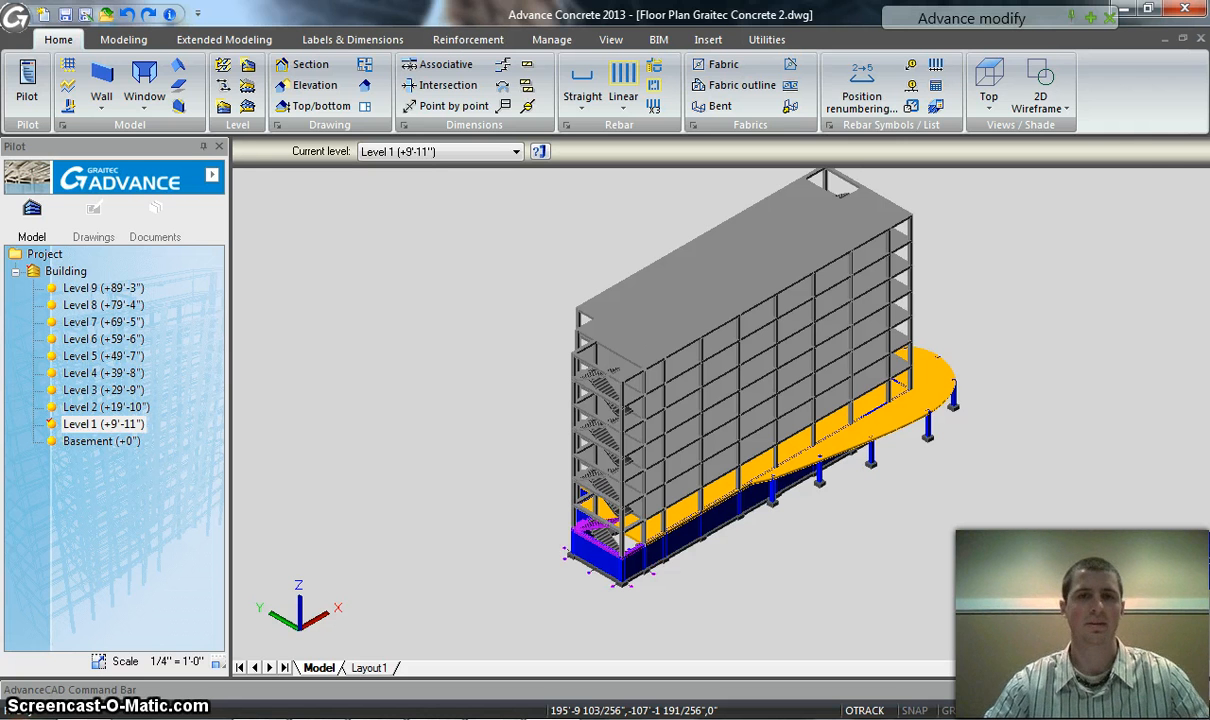
# Examine the drawing file import dialog without opening a file, and the BIM import and export options
pyautogui.click(707, 40)
pyautogui.click(672, 85)
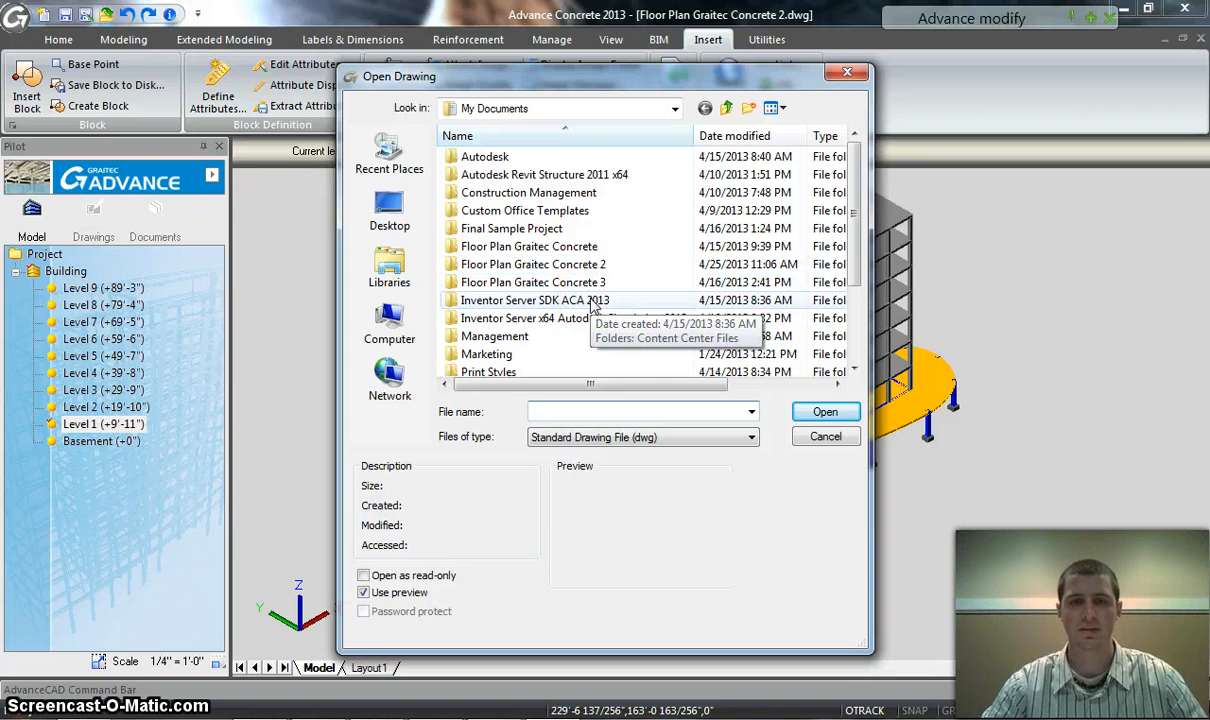
pyautogui.click(846, 74)
pyautogui.click(658, 41)
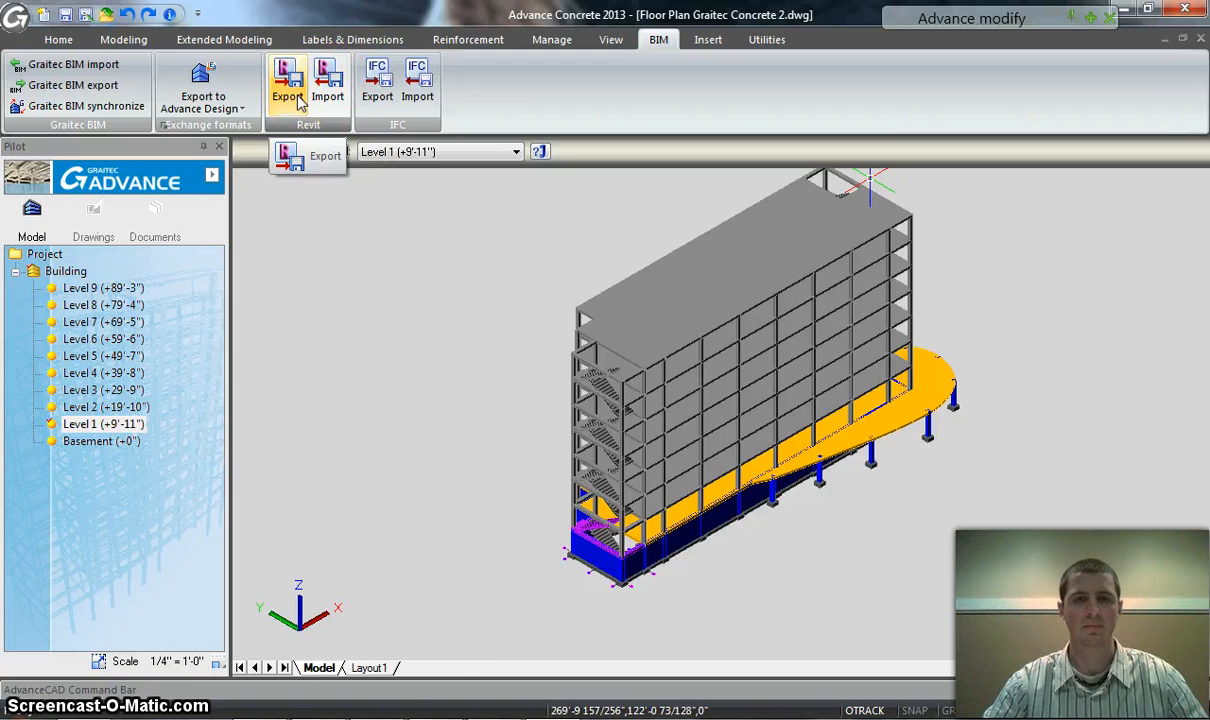
pyautogui.click(57, 40)
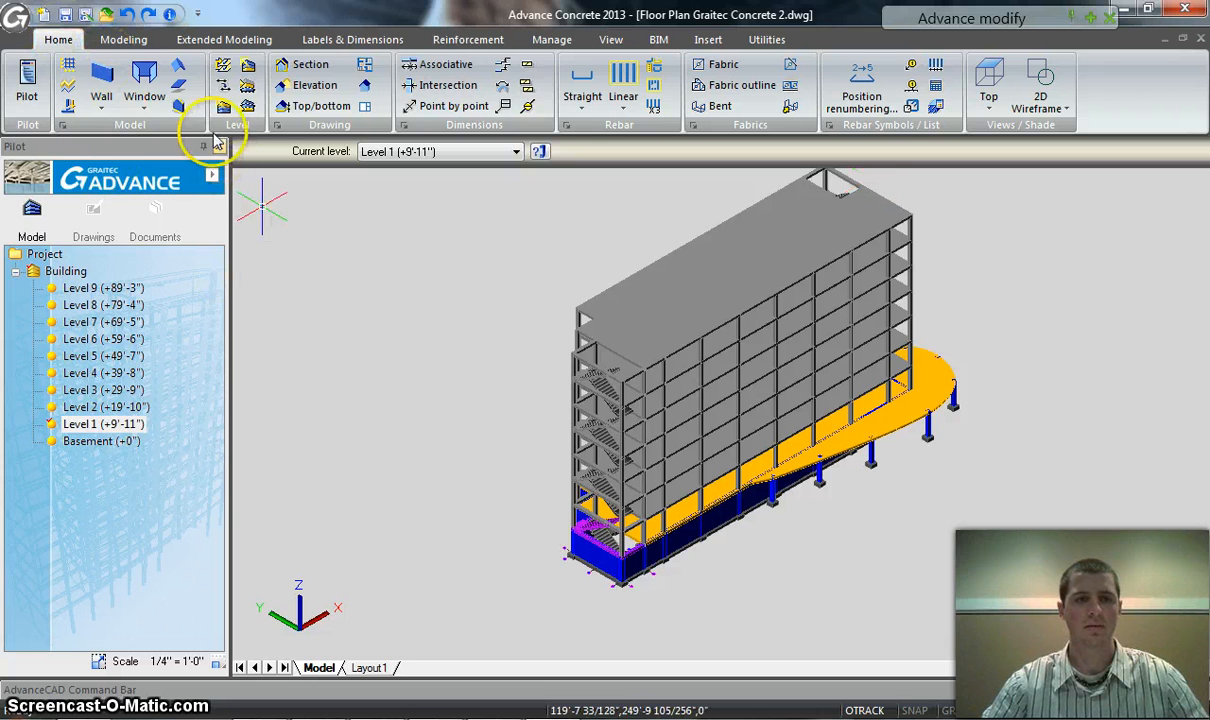
# Start the Column tool and examine the cross-section types offered in its section definition, leaving the section as it is
pyautogui.click(123, 40)
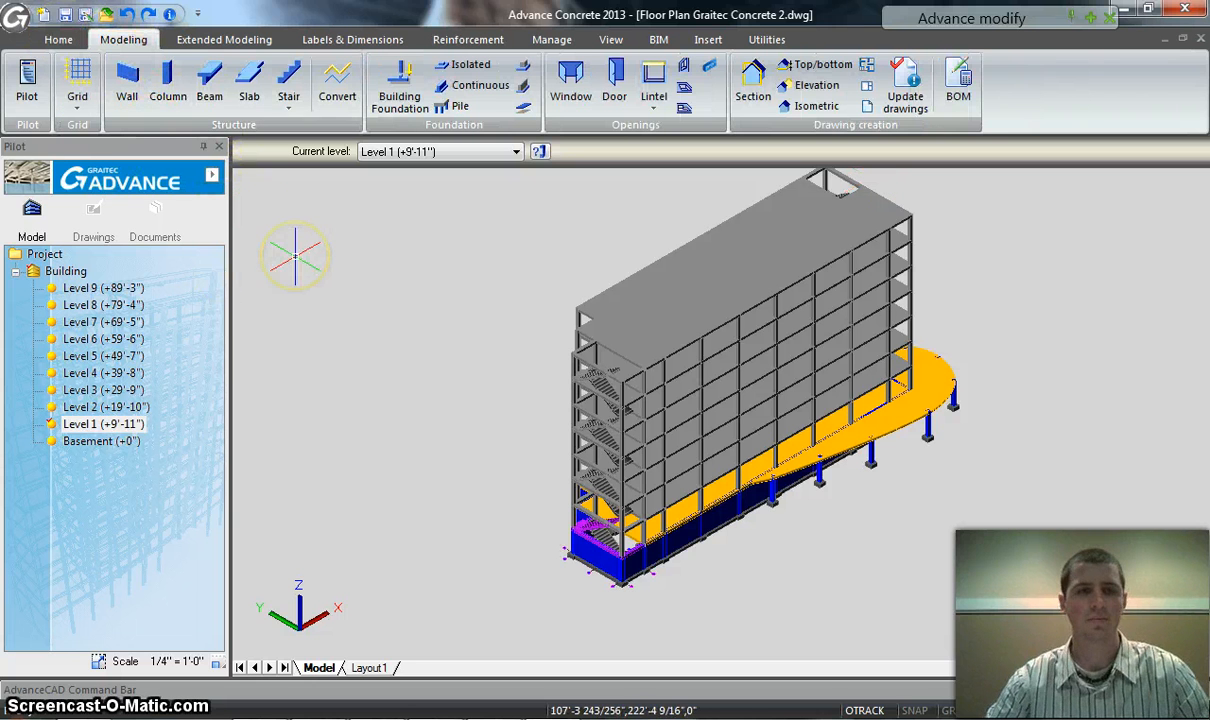
pyautogui.click(166, 85)
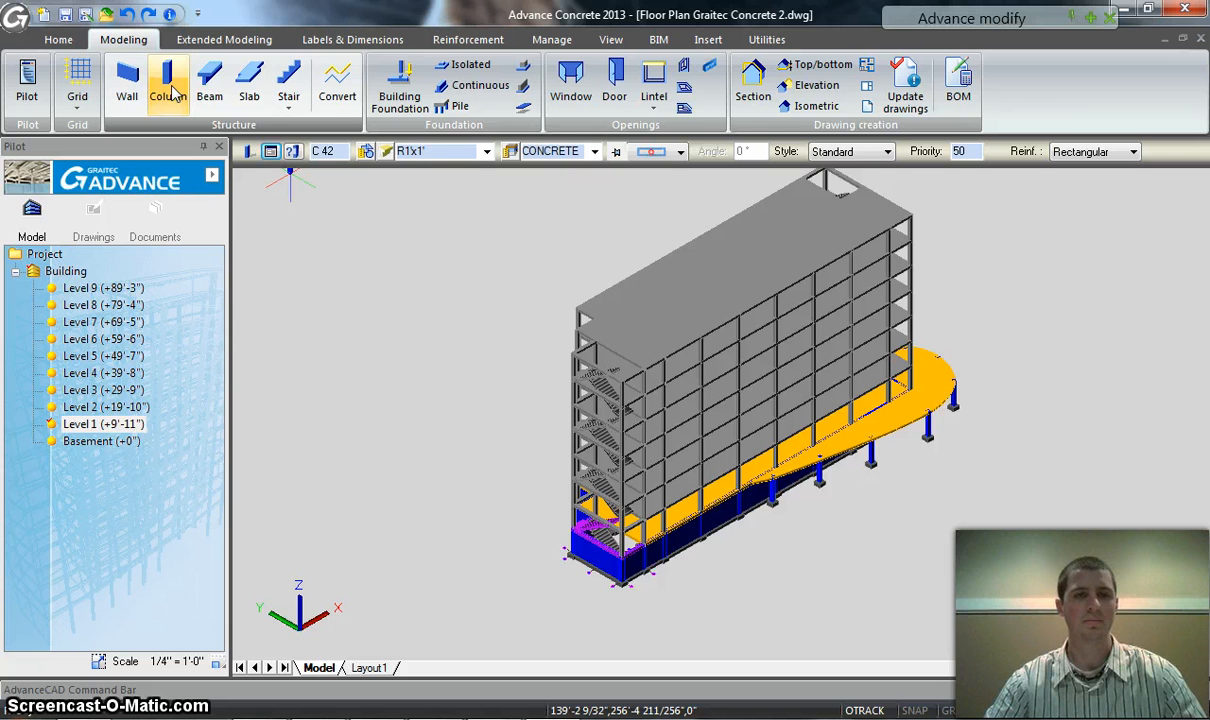
pyautogui.click(387, 152)
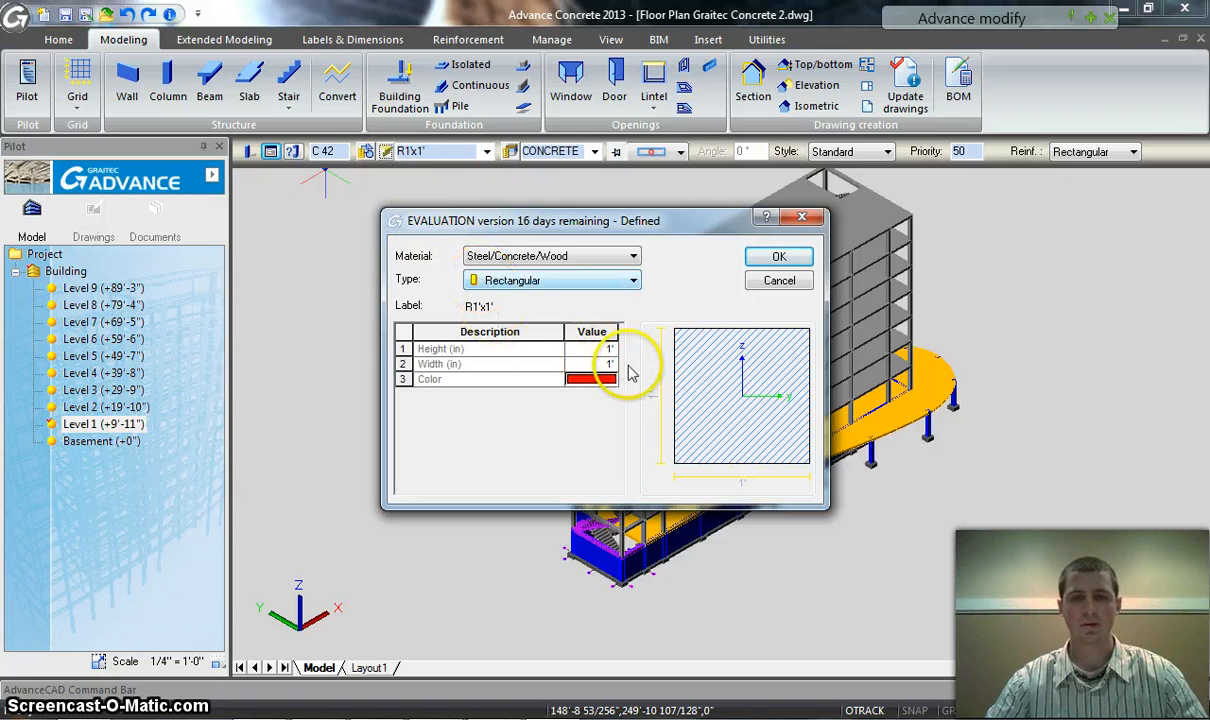
pyautogui.click(603, 290)
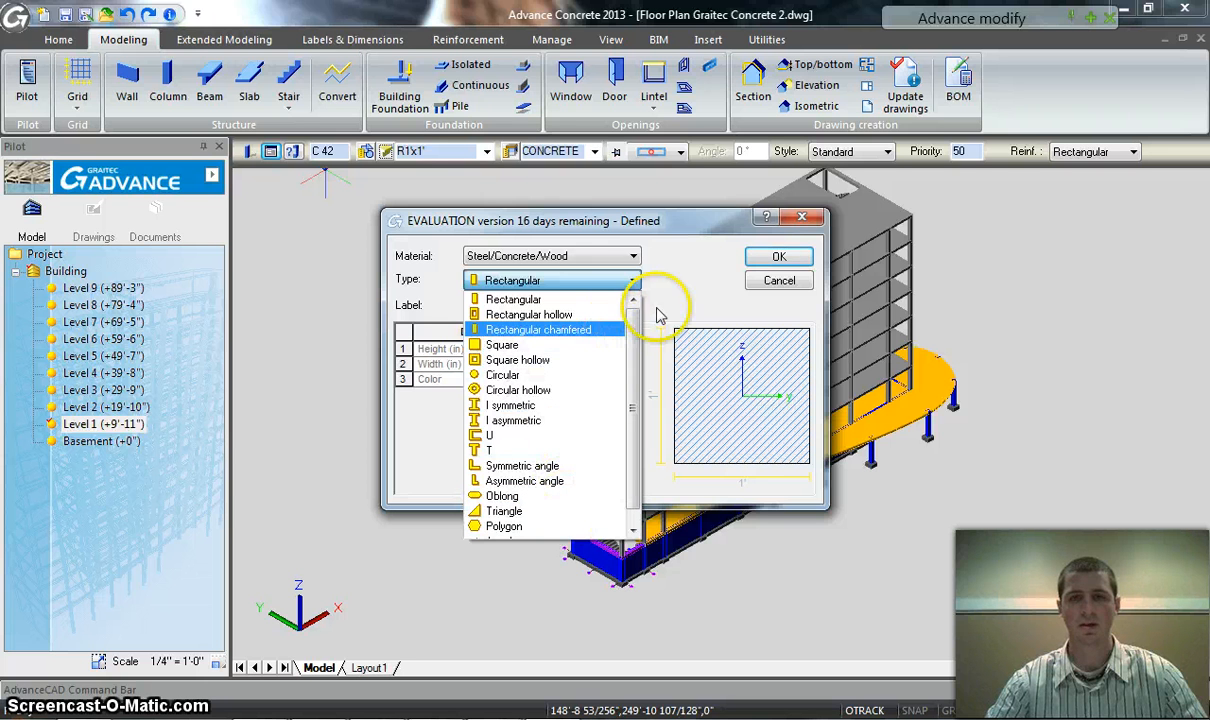
pyautogui.click(792, 292)
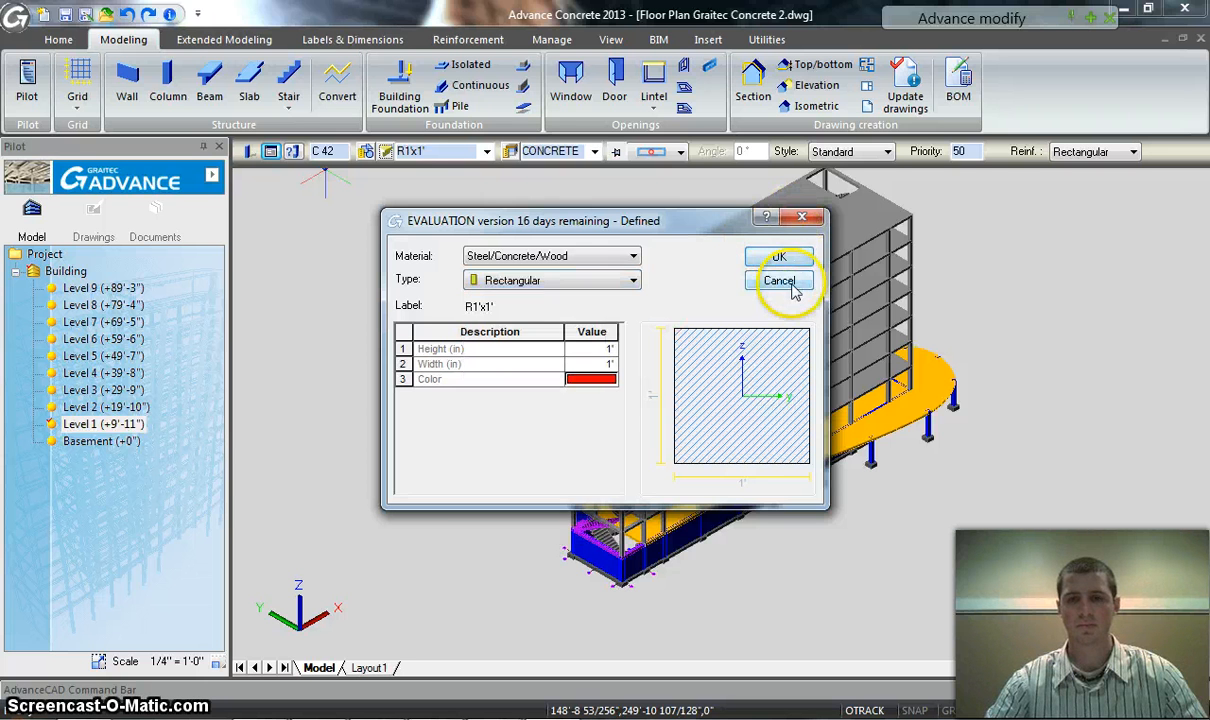
pyautogui.click(792, 292)
# Start the Beam tool and examine its section definition, closing it without changes
pyautogui.click(206, 84)
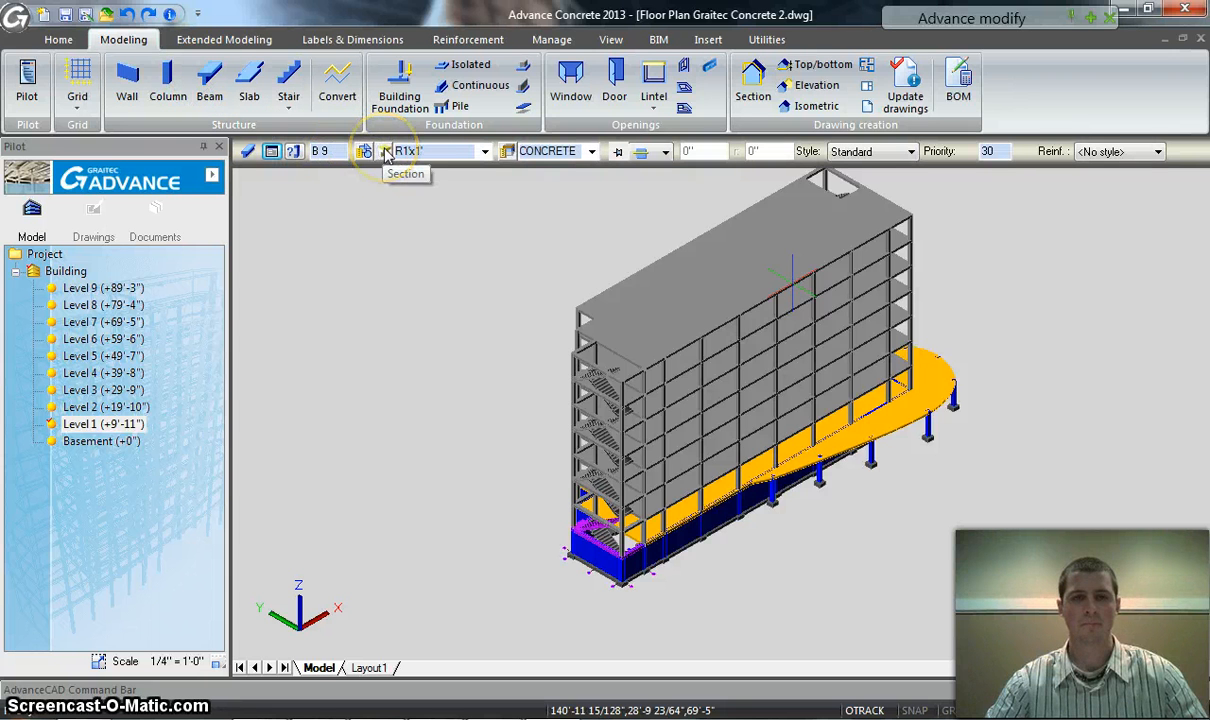
pyautogui.click(364, 152)
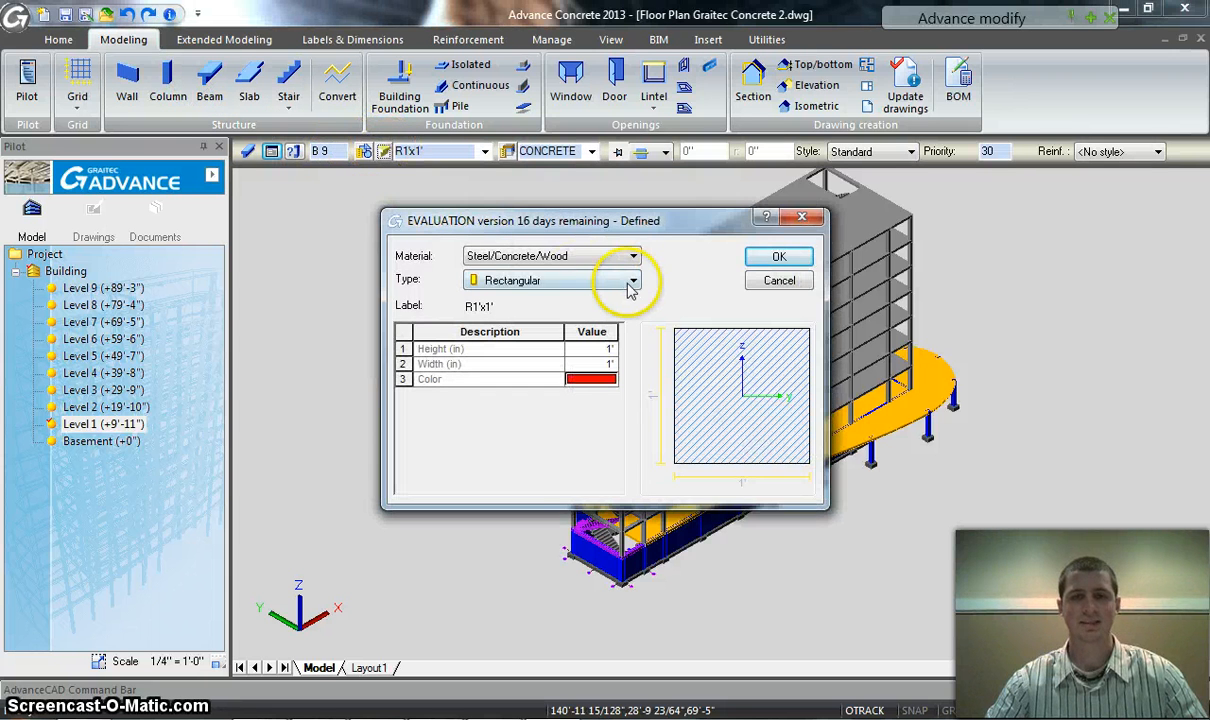
pyautogui.click(799, 218)
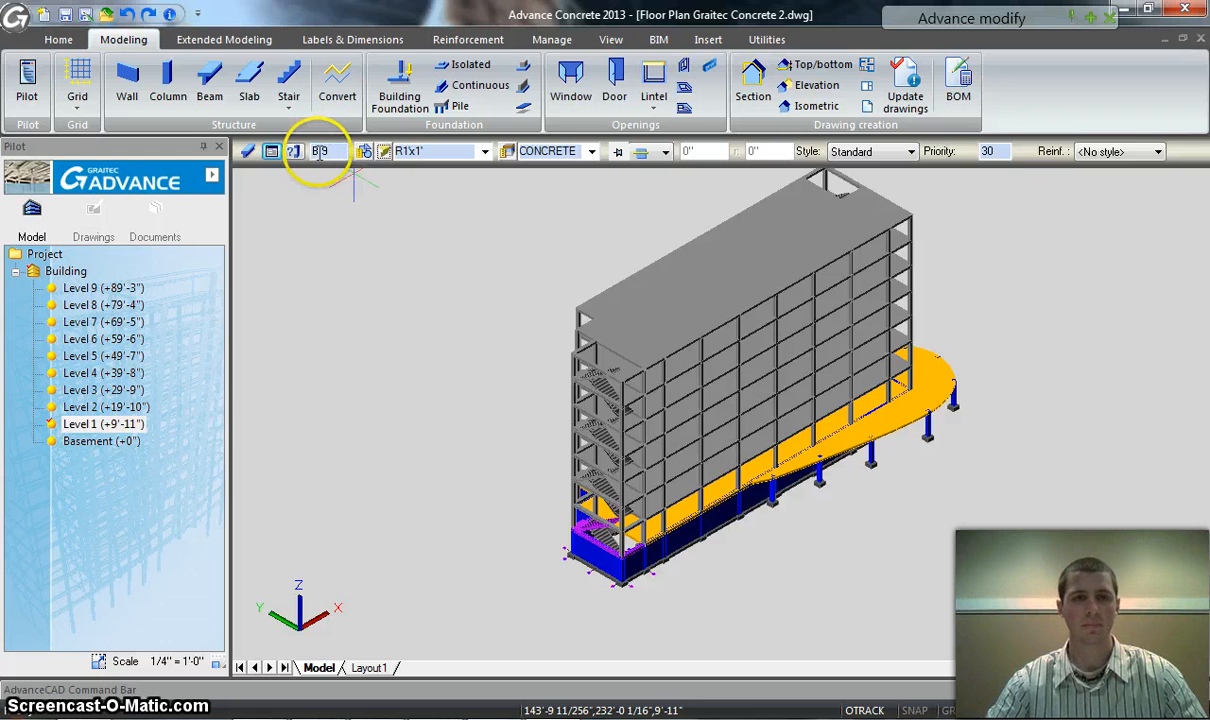
# Examine the material, style and reinforcement style choices available for a beam, keeping the existing settings
pyautogui.click(168, 76)
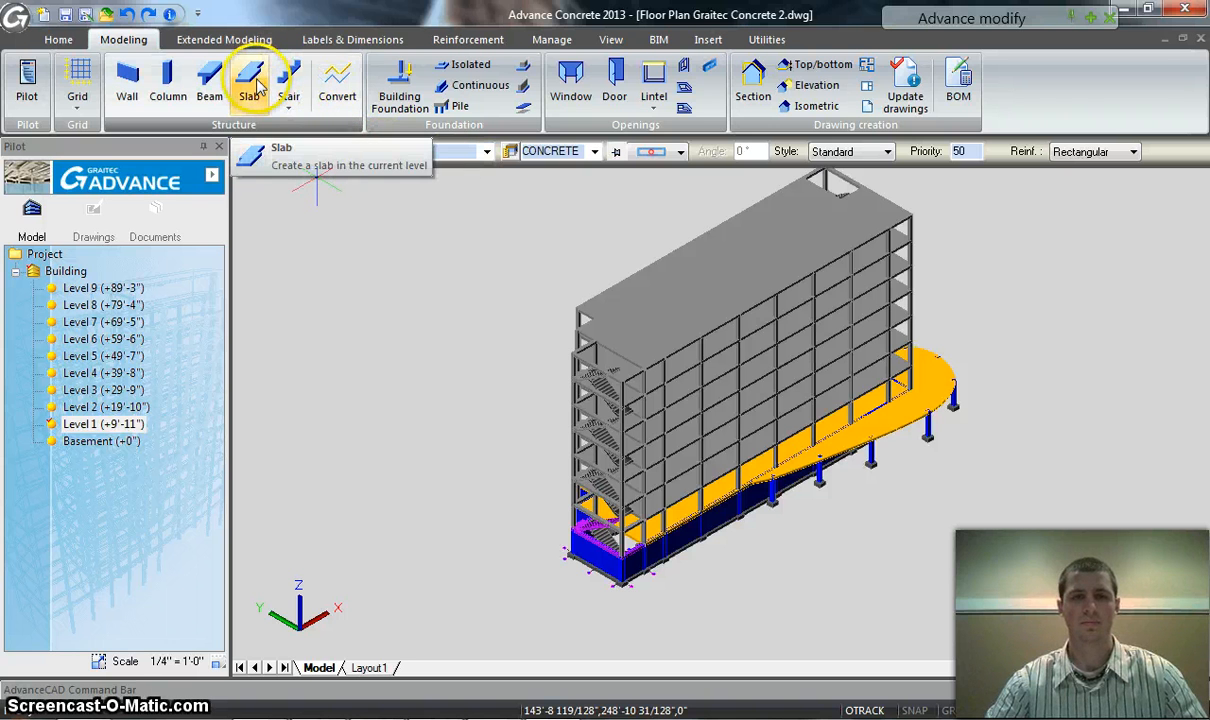
pyautogui.click(208, 76)
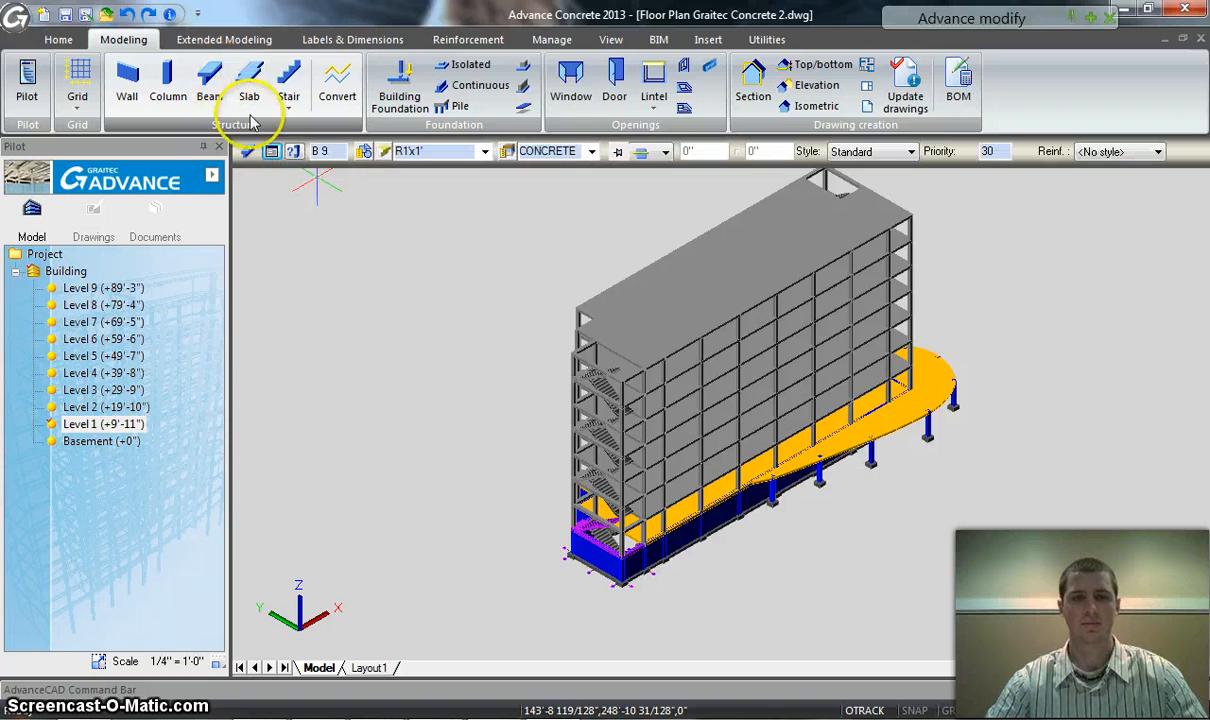
pyautogui.click(593, 155)
pyautogui.click(578, 231)
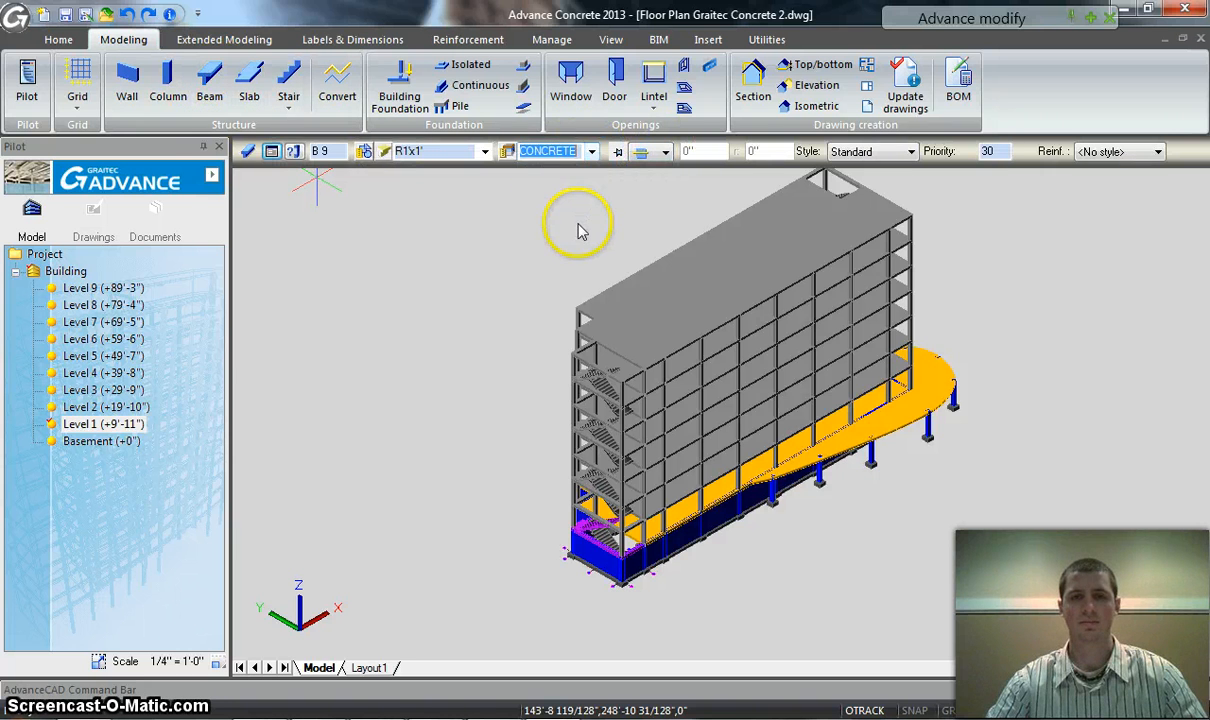
pyautogui.click(906, 152)
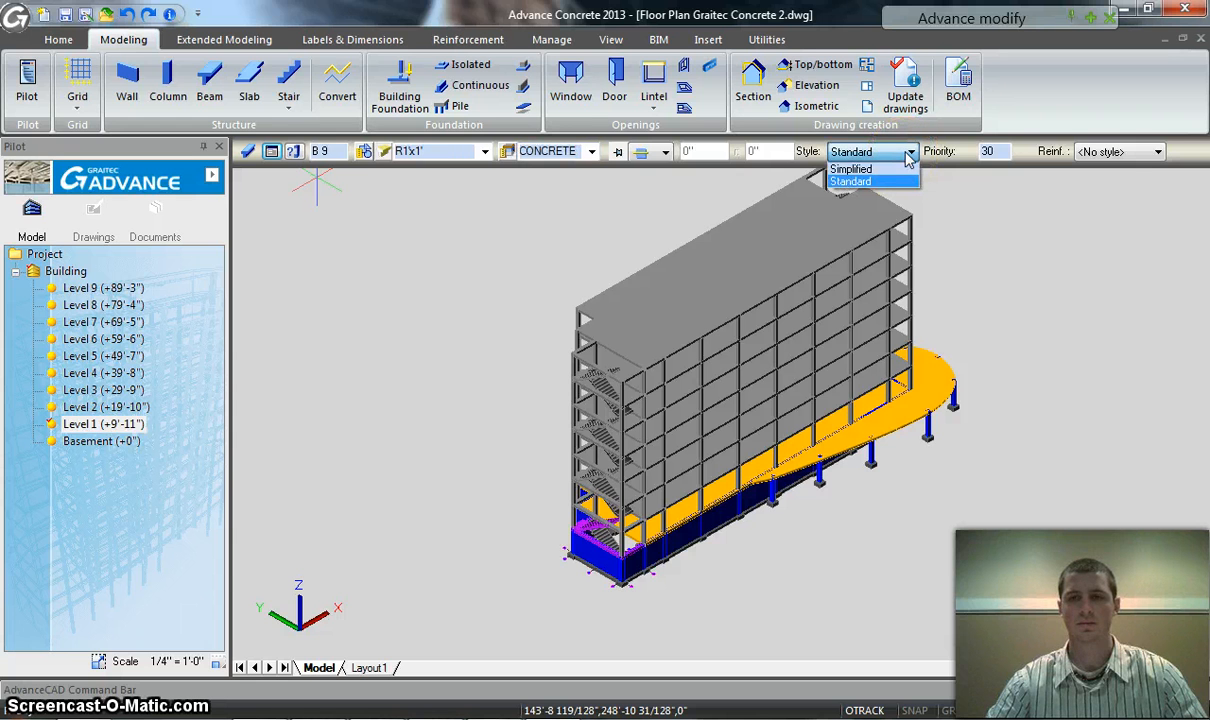
pyautogui.click(949, 206)
pyautogui.click(1157, 152)
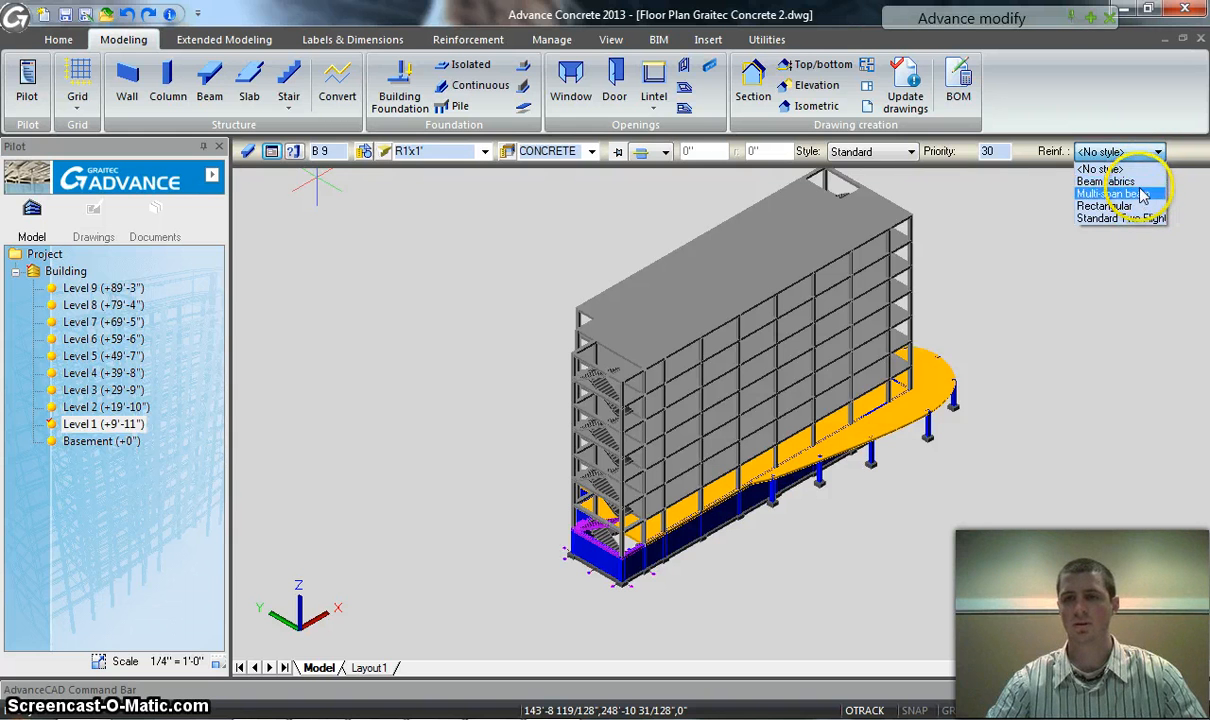
pyautogui.click(1136, 291)
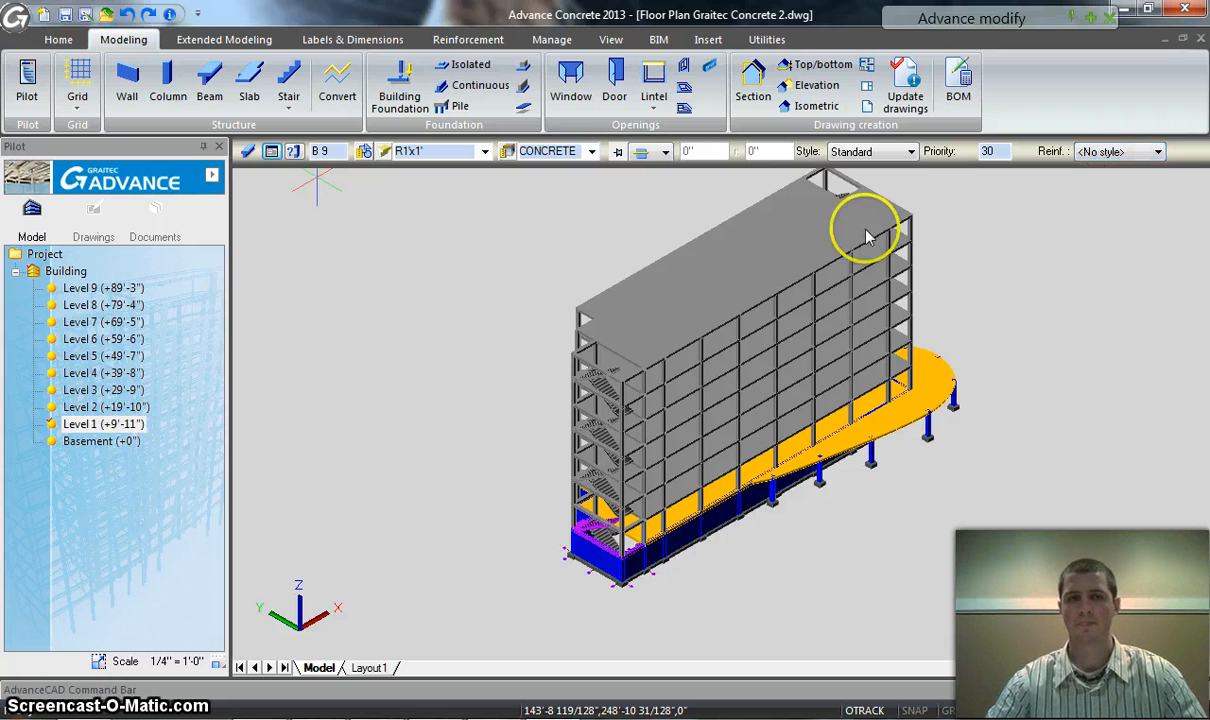
# Open the Bending Shapes Catalog and preview bar shapes 01, S14 and S6
pyautogui.click(552, 39)
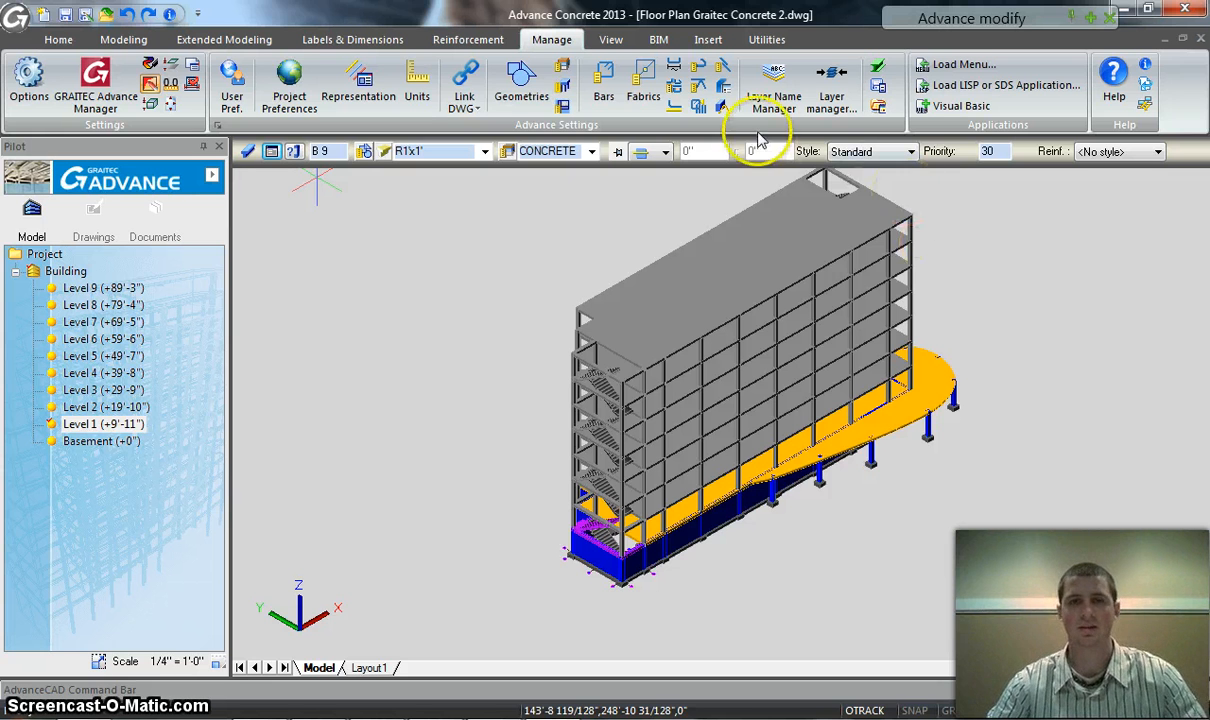
pyautogui.click(676, 87)
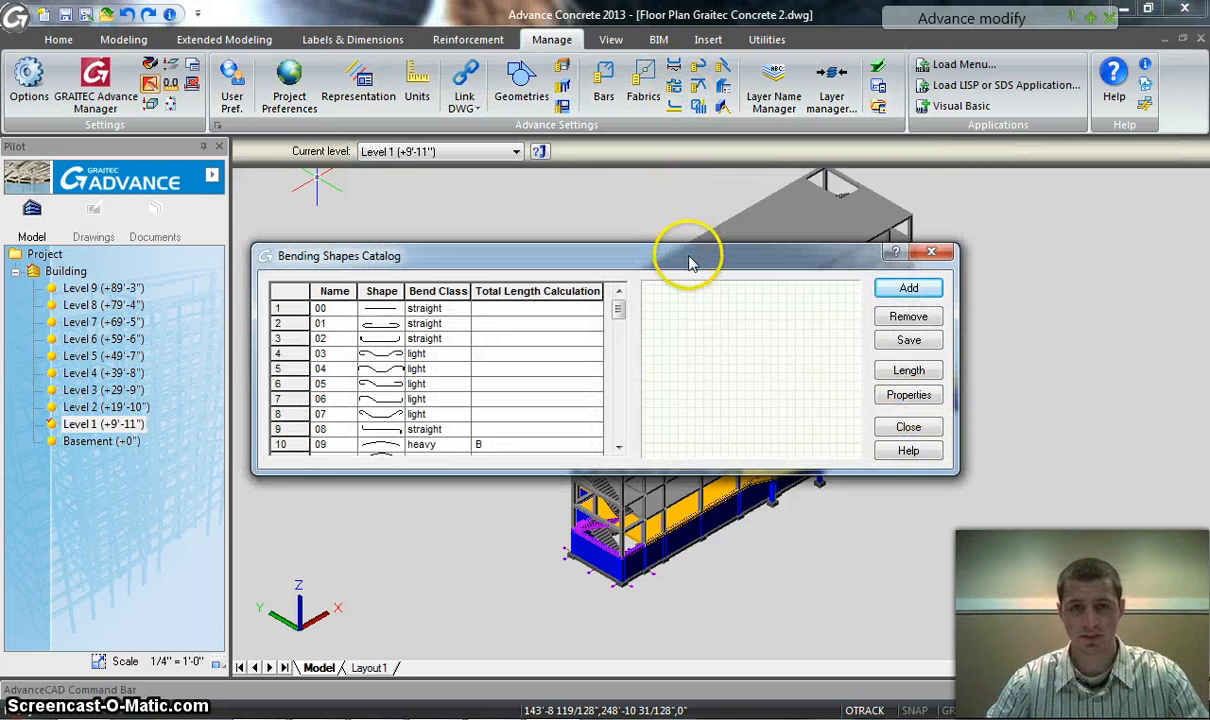
pyautogui.moveTo(715, 148); pyautogui.dragTo(751, 89)
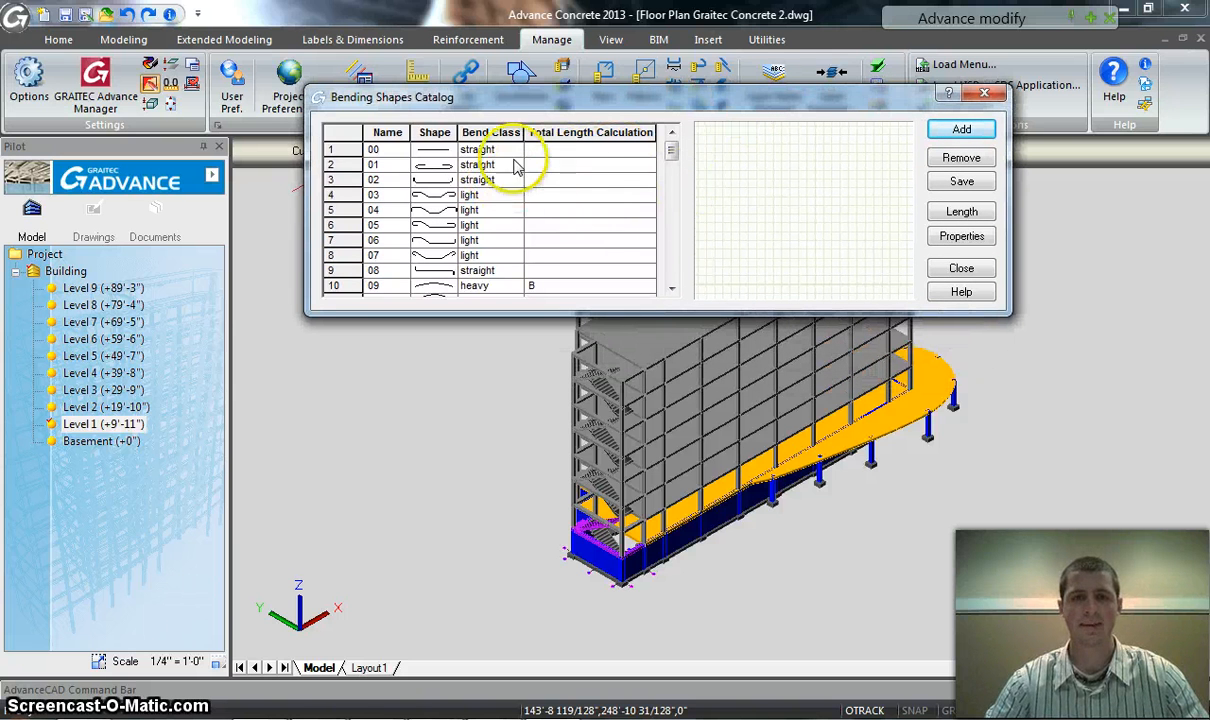
pyautogui.click(433, 165)
pyautogui.moveTo(671, 158); pyautogui.dragTo(674, 236)
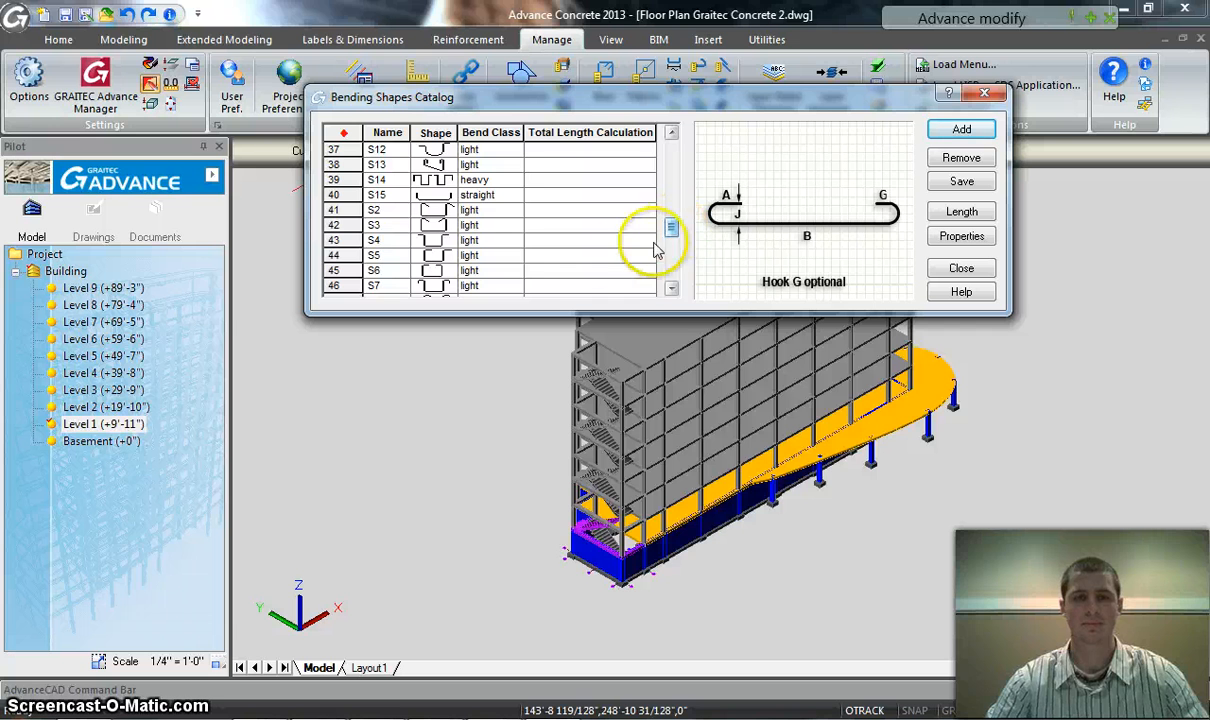
pyautogui.click(428, 180)
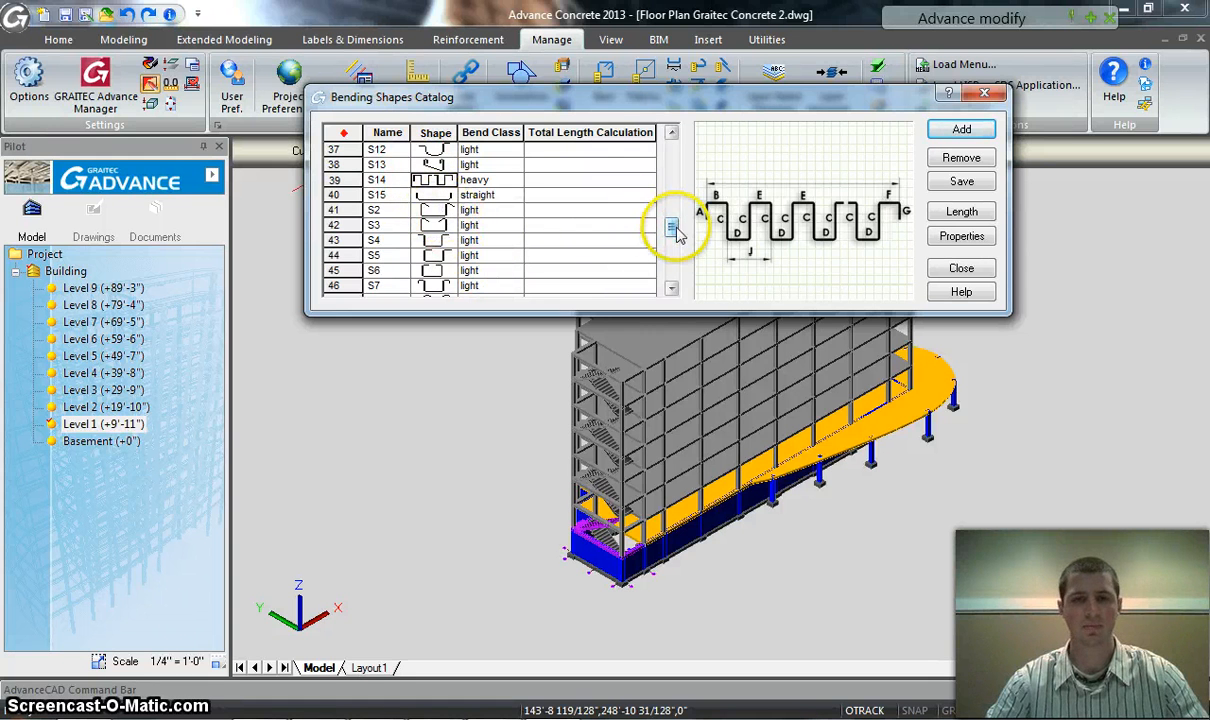
pyautogui.moveTo(676, 231); pyautogui.dragTo(676, 234)
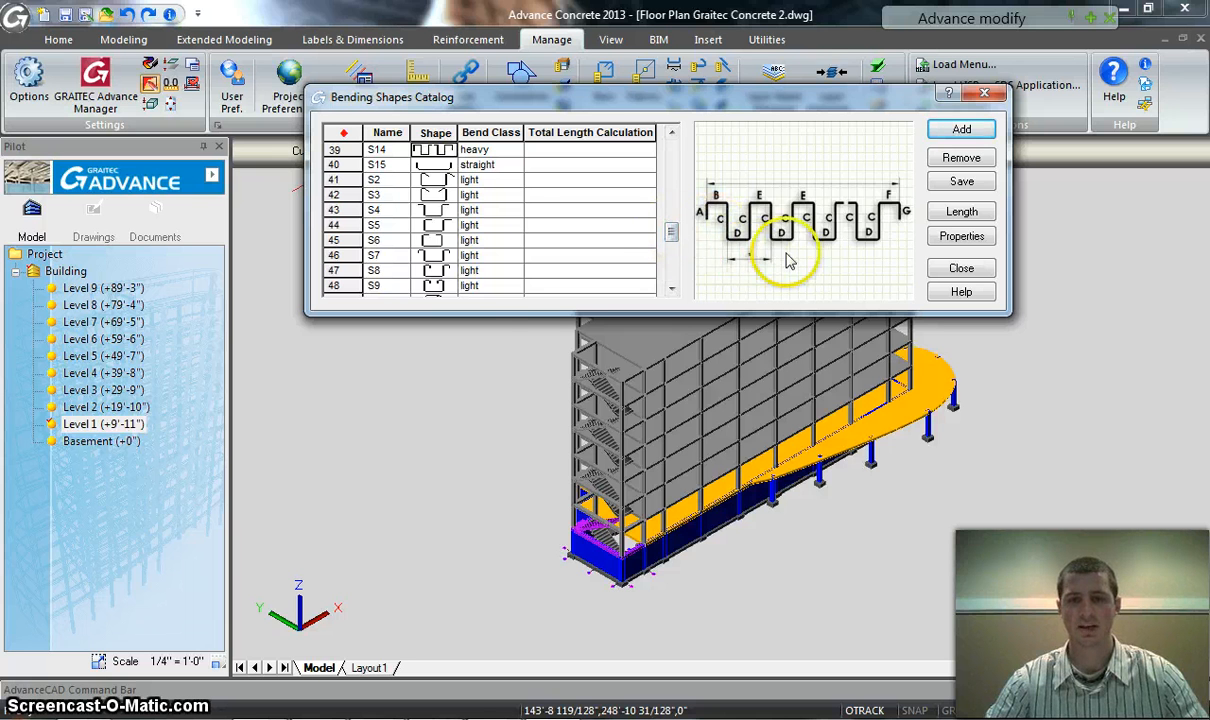
pyautogui.click(443, 240)
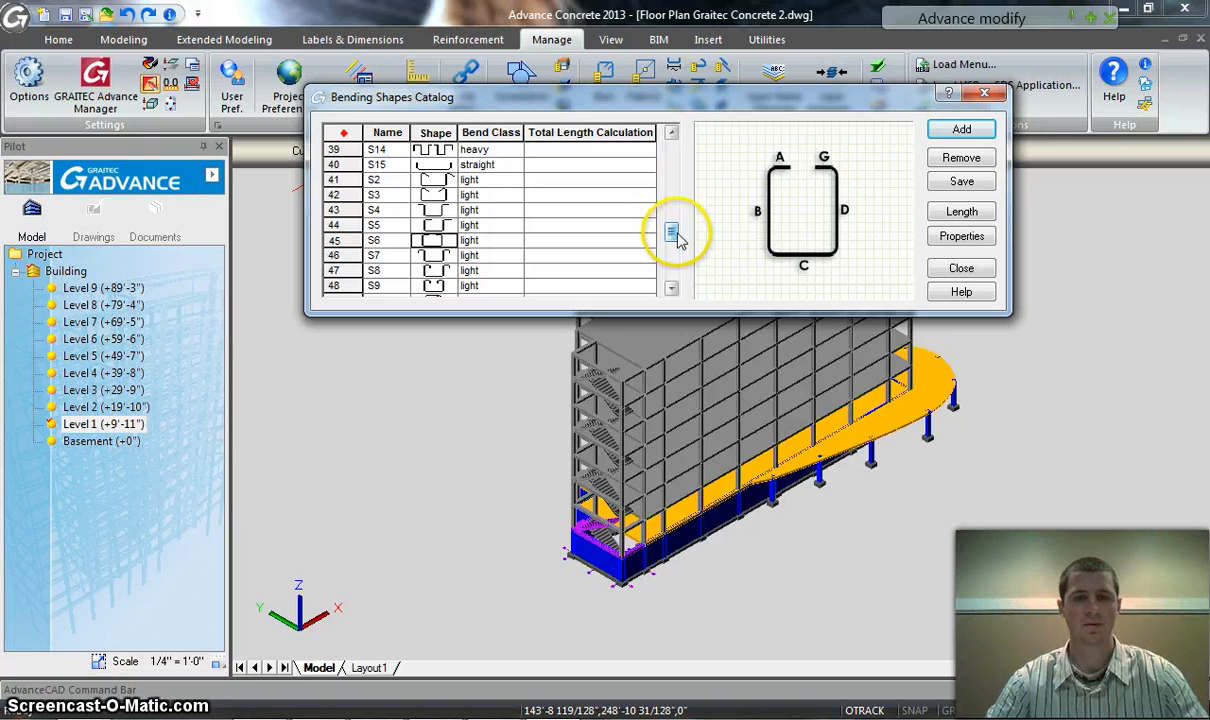
# Preview a stirrup shape with curved end hooks and bar shape 01, and close the Bending Shapes Catalog
pyautogui.moveTo(677, 236); pyautogui.dragTo(671, 157)
pyautogui.click(438, 225)
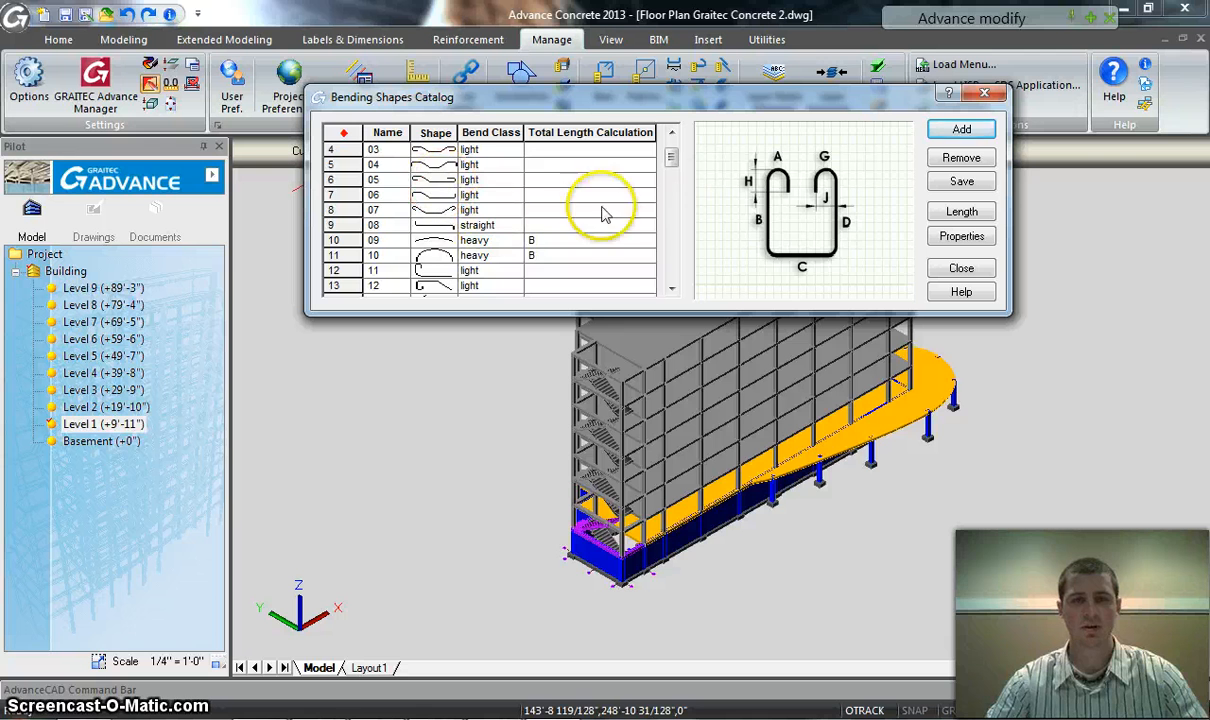
pyautogui.moveTo(667, 157); pyautogui.dragTo(667, 147)
pyautogui.click(436, 166)
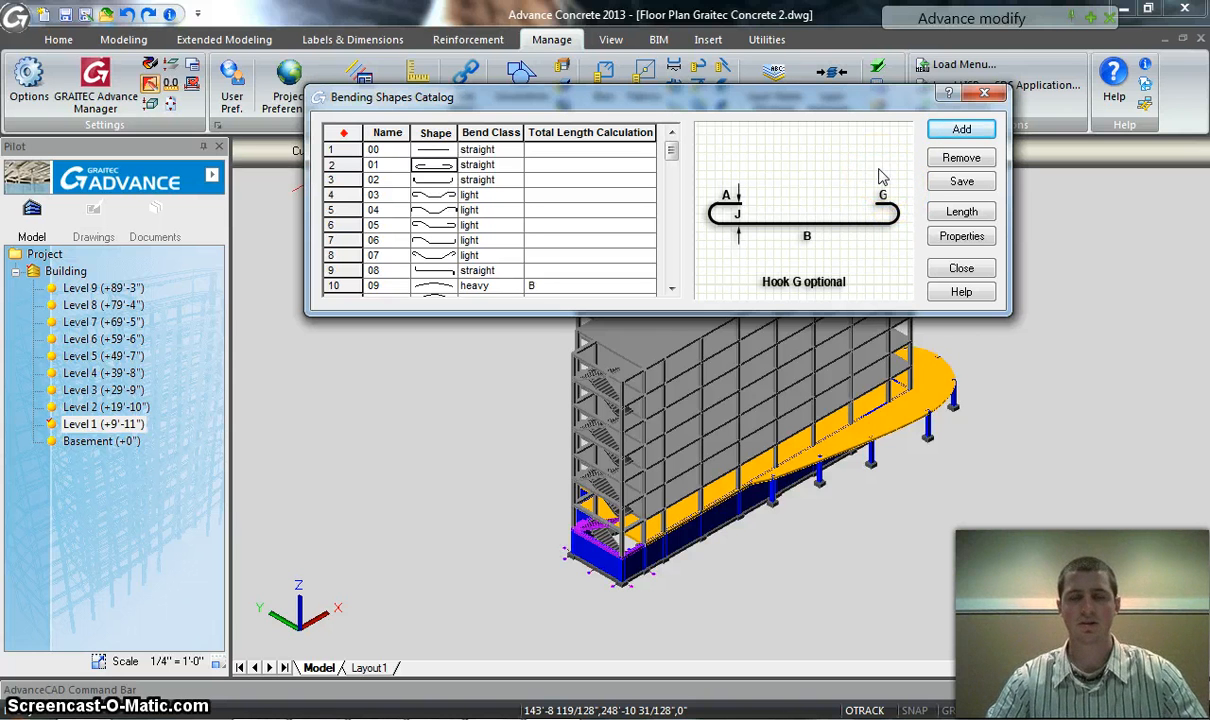
pyautogui.click(984, 93)
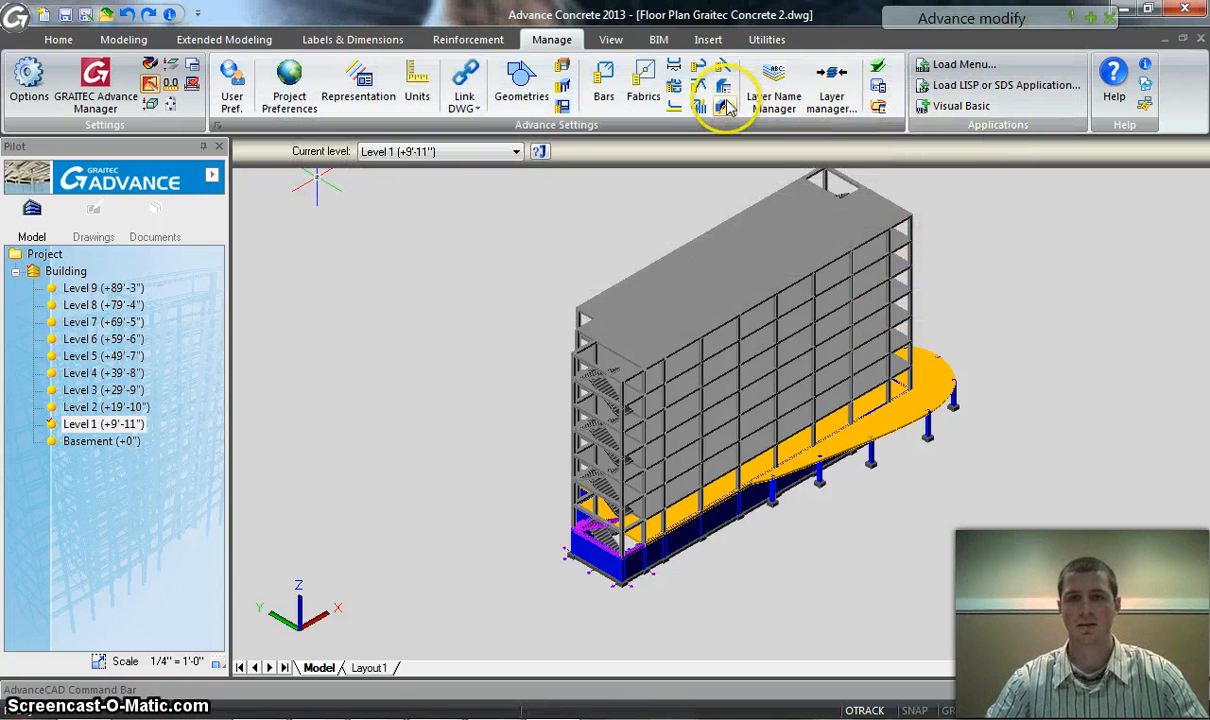
# Open the Bar Supports catalog, examine the listed support types and their illustrations, and close it
pyautogui.click(703, 95)
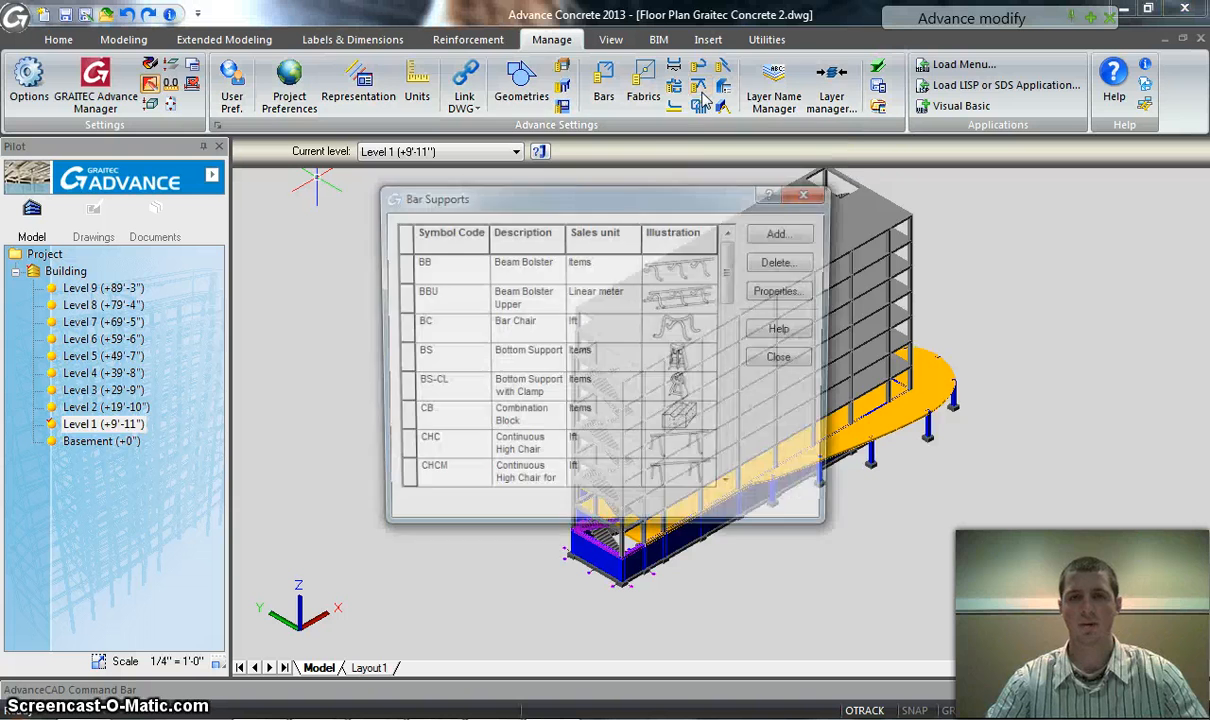
pyautogui.moveTo(659, 181); pyautogui.dragTo(690, 92)
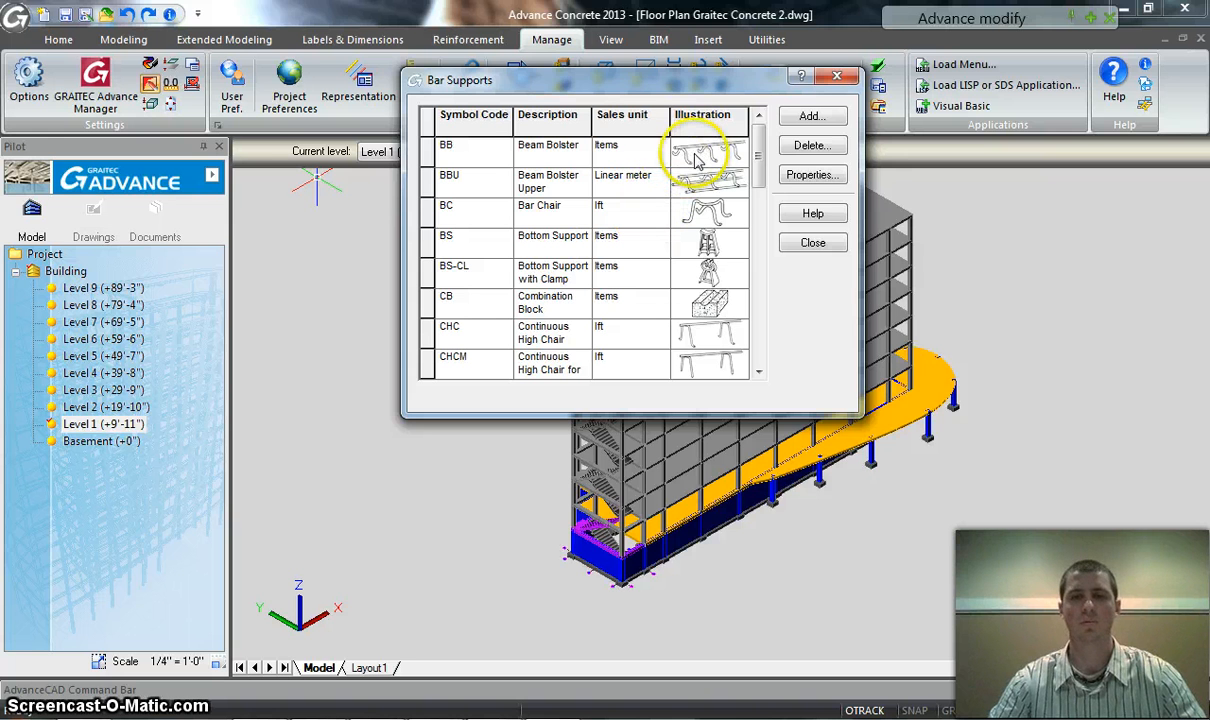
pyautogui.moveTo(757, 163); pyautogui.dragTo(761, 213)
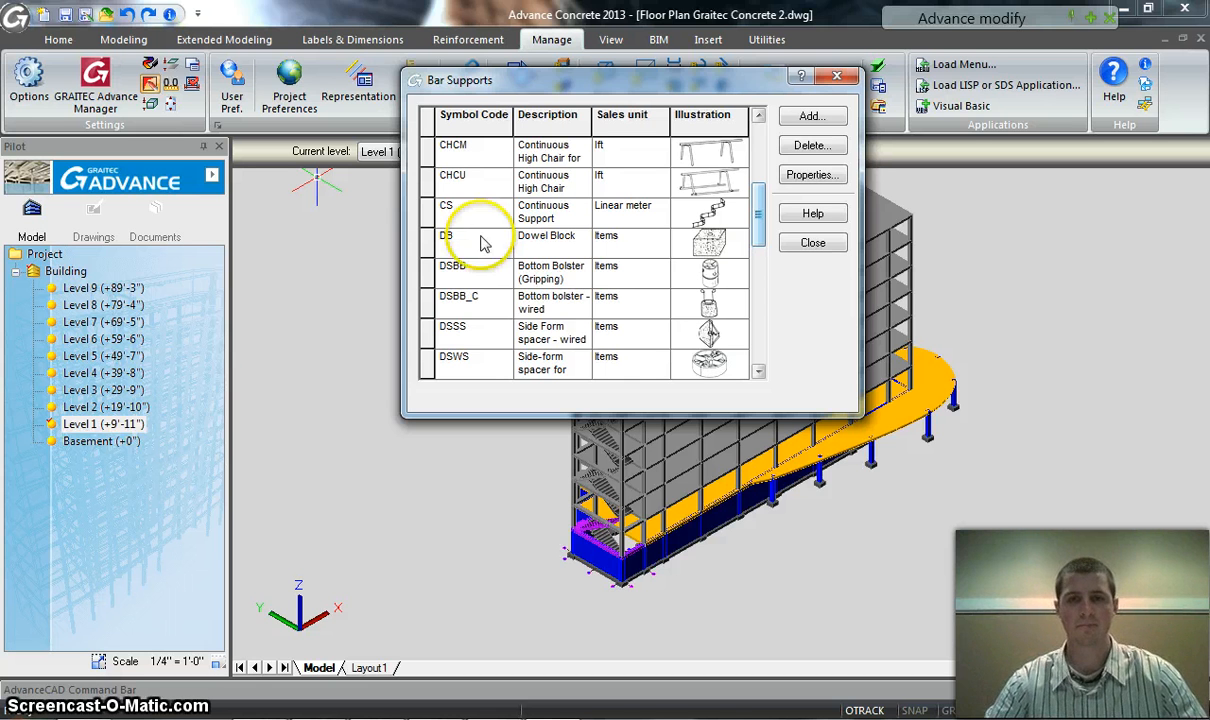
pyautogui.click(837, 79)
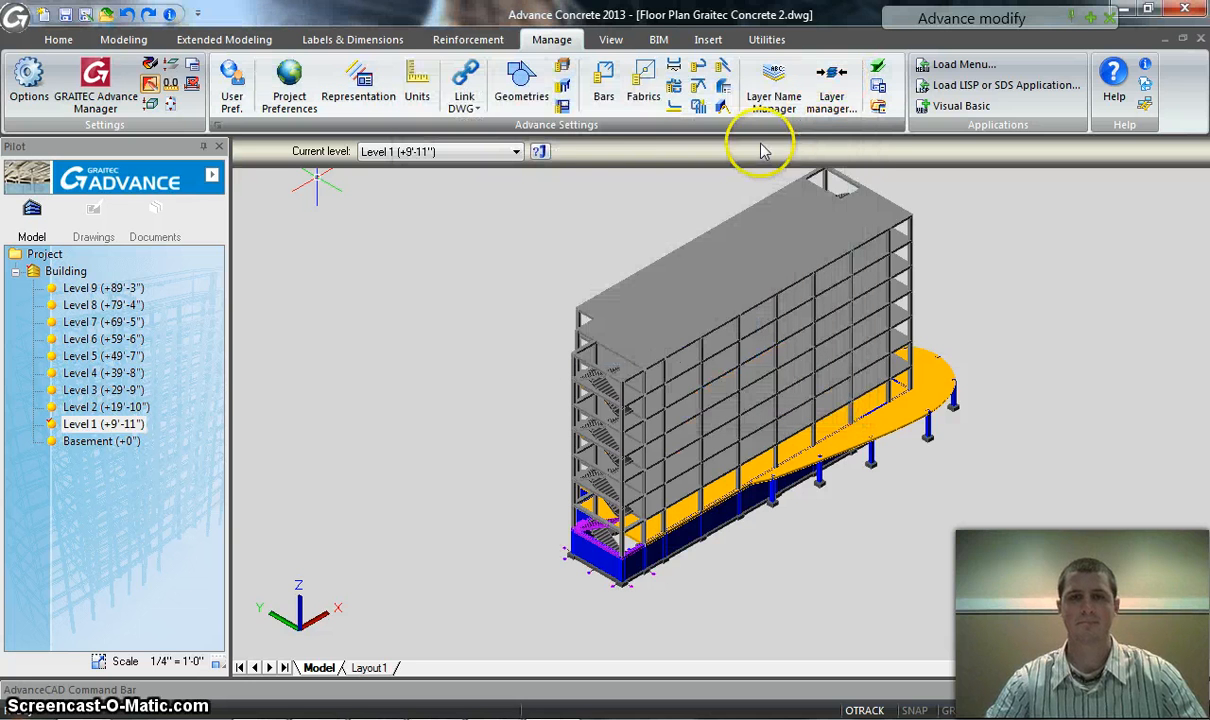
# Open the Bar library, examine the available steel grades and the A 615/60 E bar size properties, and close it
pyautogui.click(604, 88)
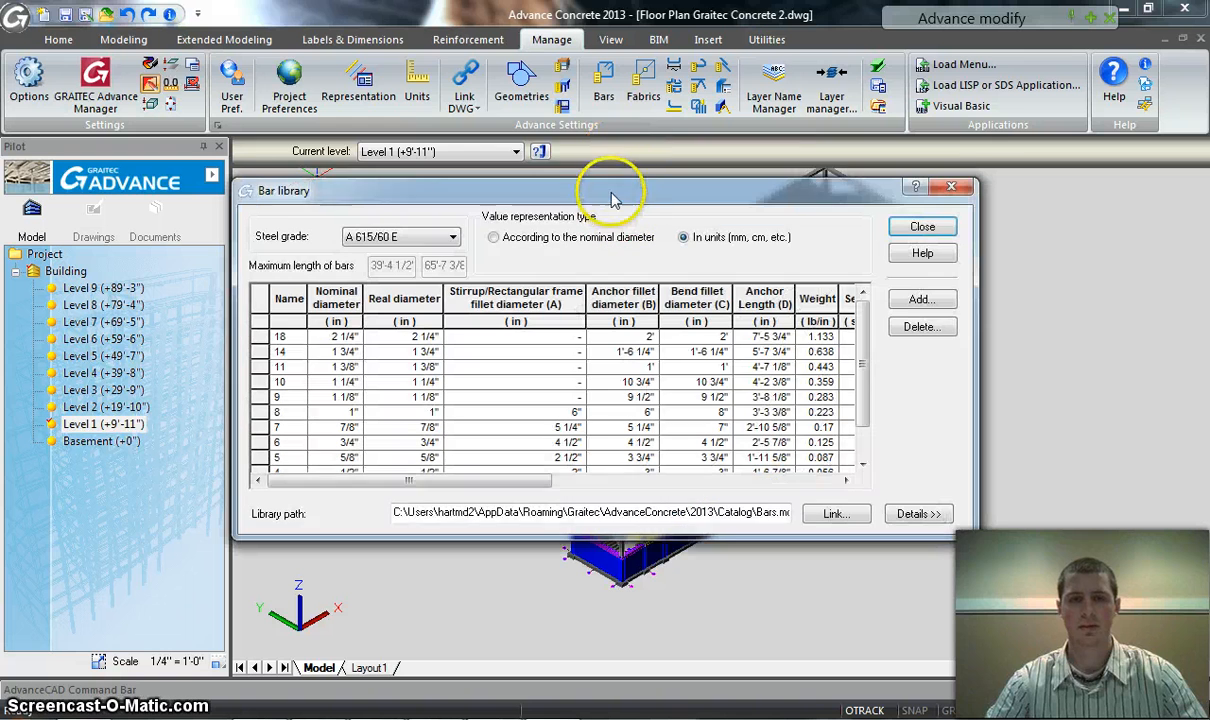
pyautogui.moveTo(614, 190); pyautogui.dragTo(643, 87)
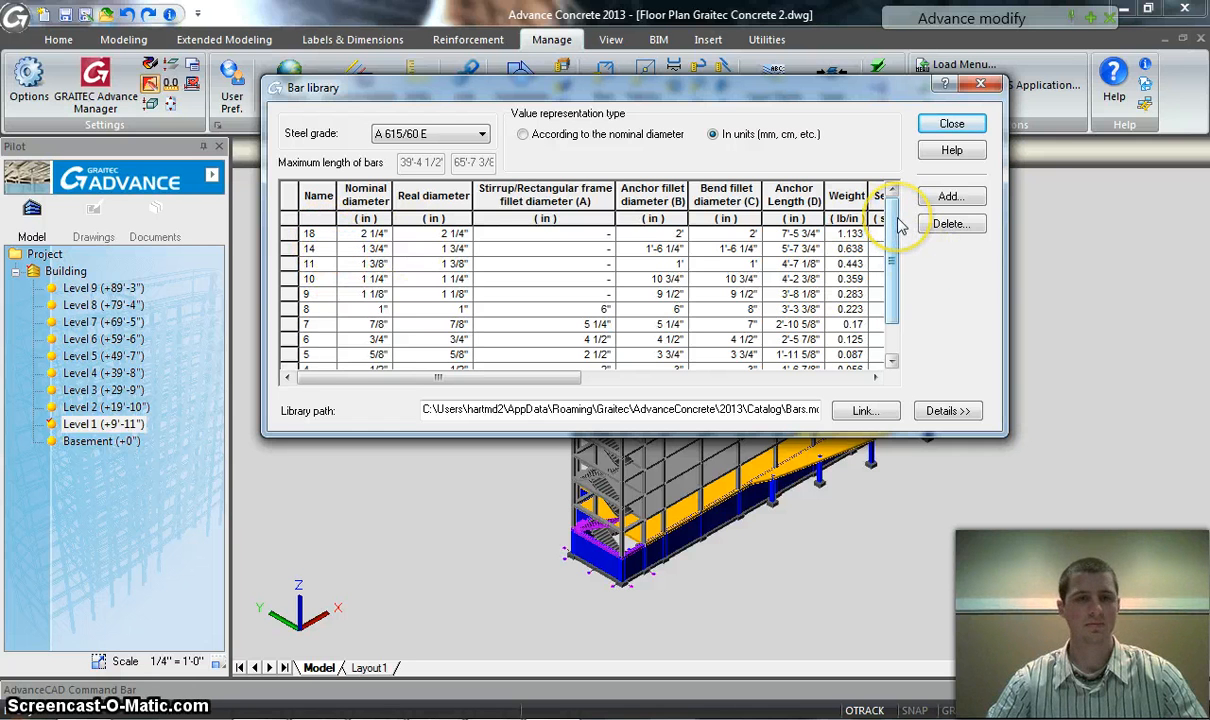
pyautogui.moveTo(897, 218); pyautogui.dragTo(898, 263)
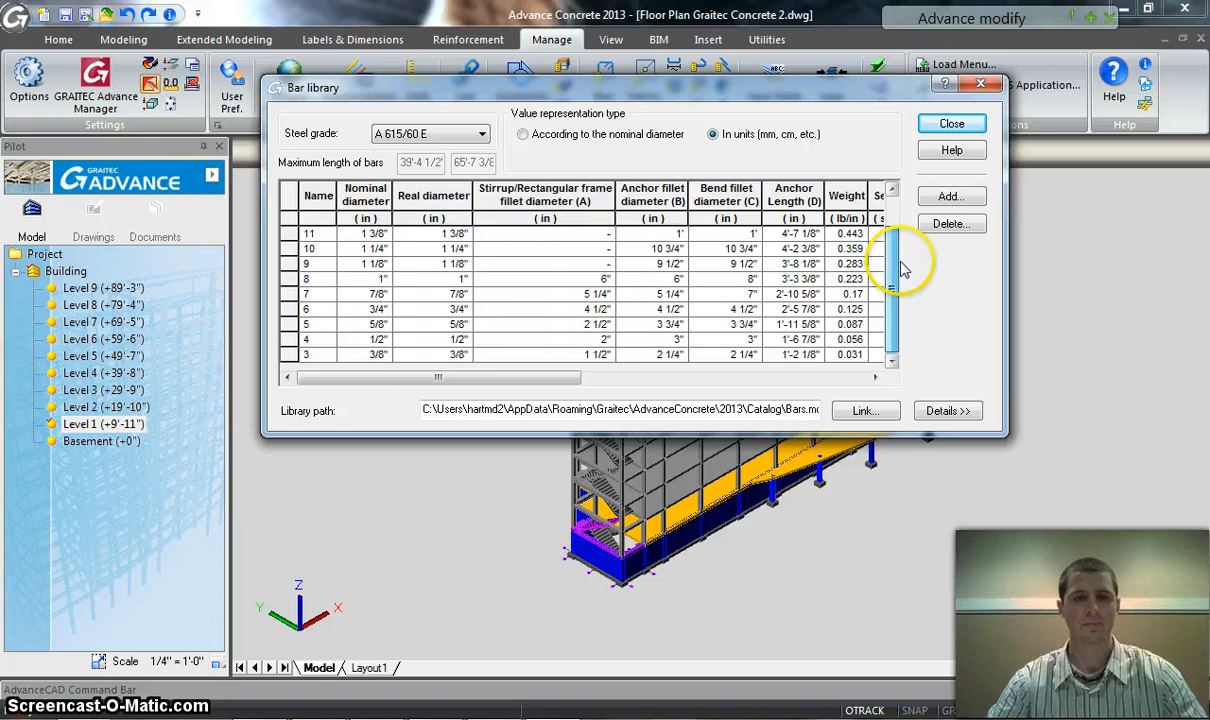
pyautogui.click(479, 136)
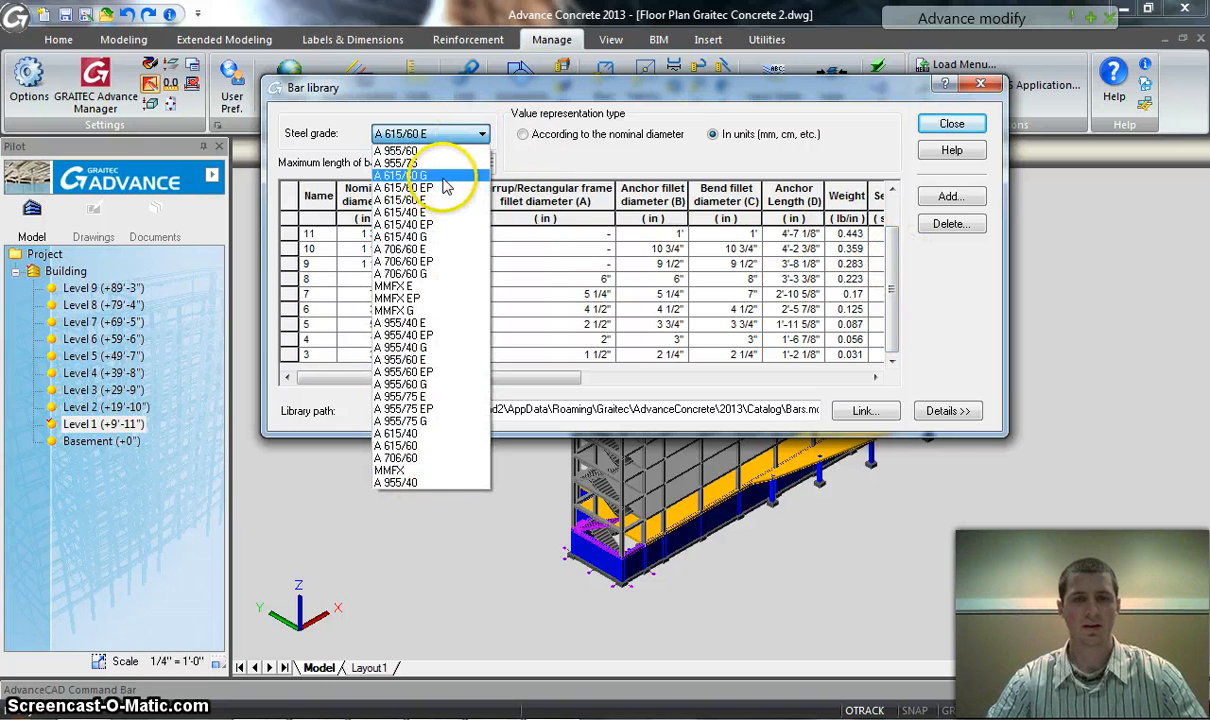
pyautogui.click(453, 84)
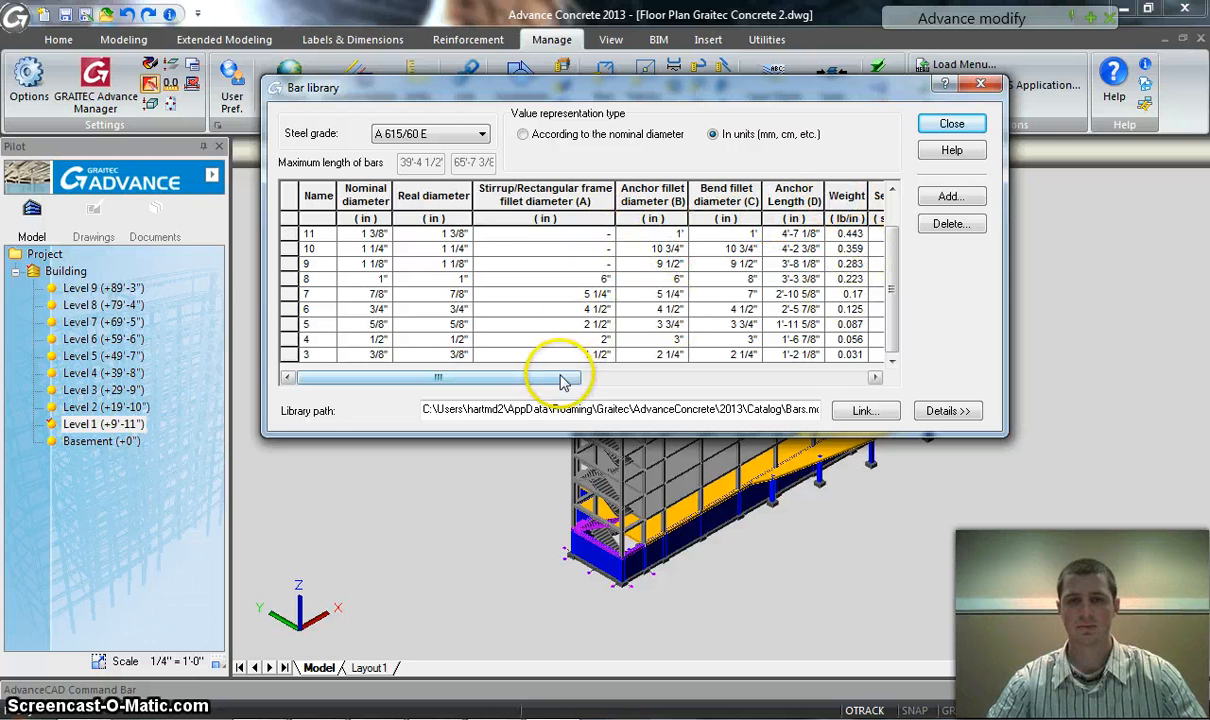
pyautogui.moveTo(553, 377); pyautogui.dragTo(728, 374)
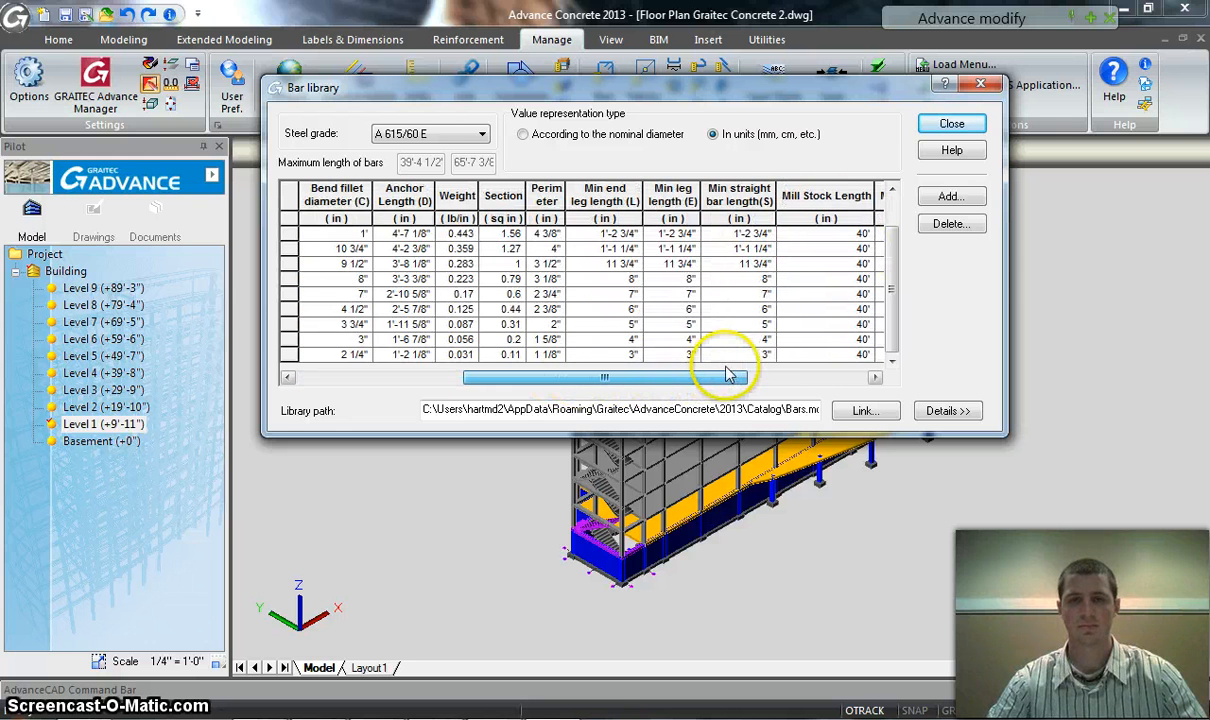
pyautogui.click(981, 83)
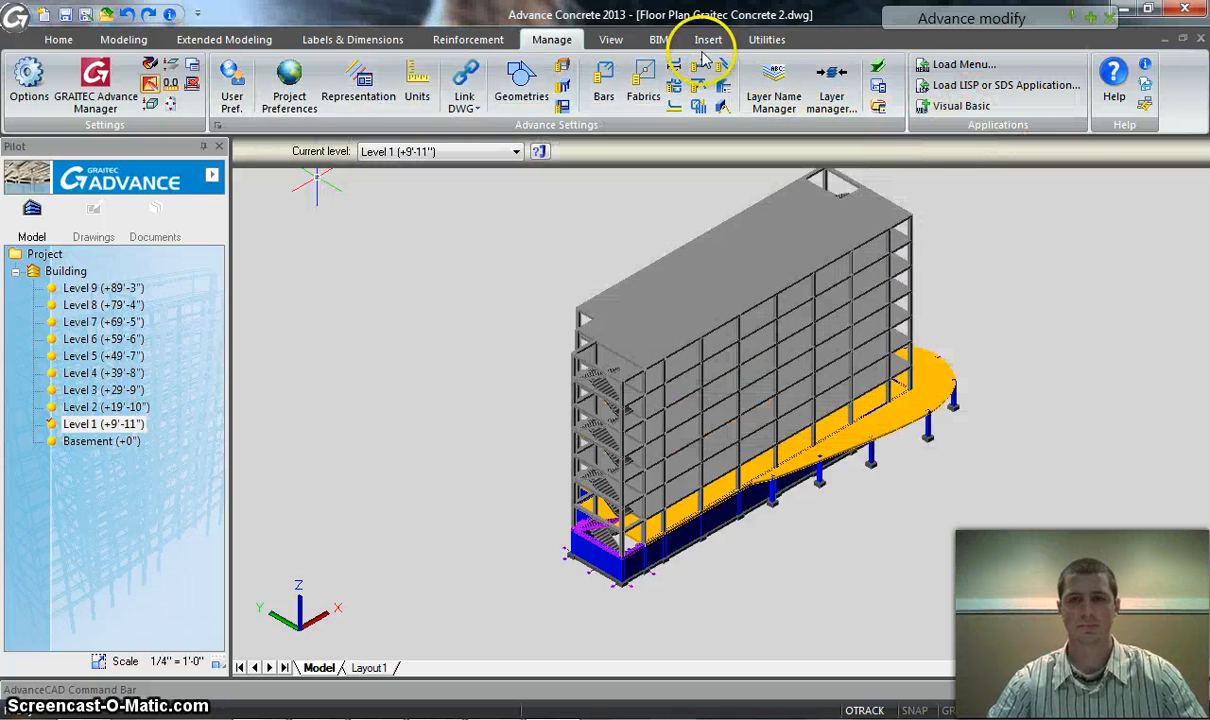
# Open the Hook table, examine the hook lengths by bar size for steel grade A 615/40, and close it
pyautogui.click(697, 64)
pyautogui.click(724, 146)
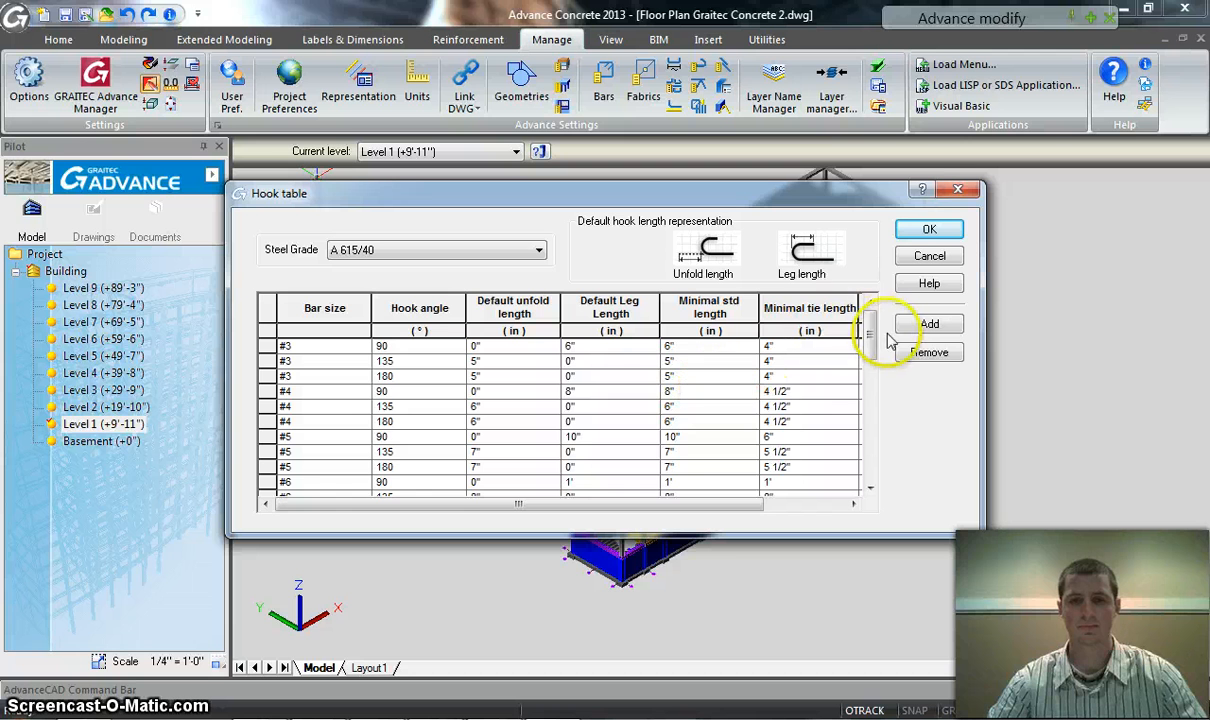
pyautogui.moveTo(868, 335); pyautogui.dragTo(870, 375)
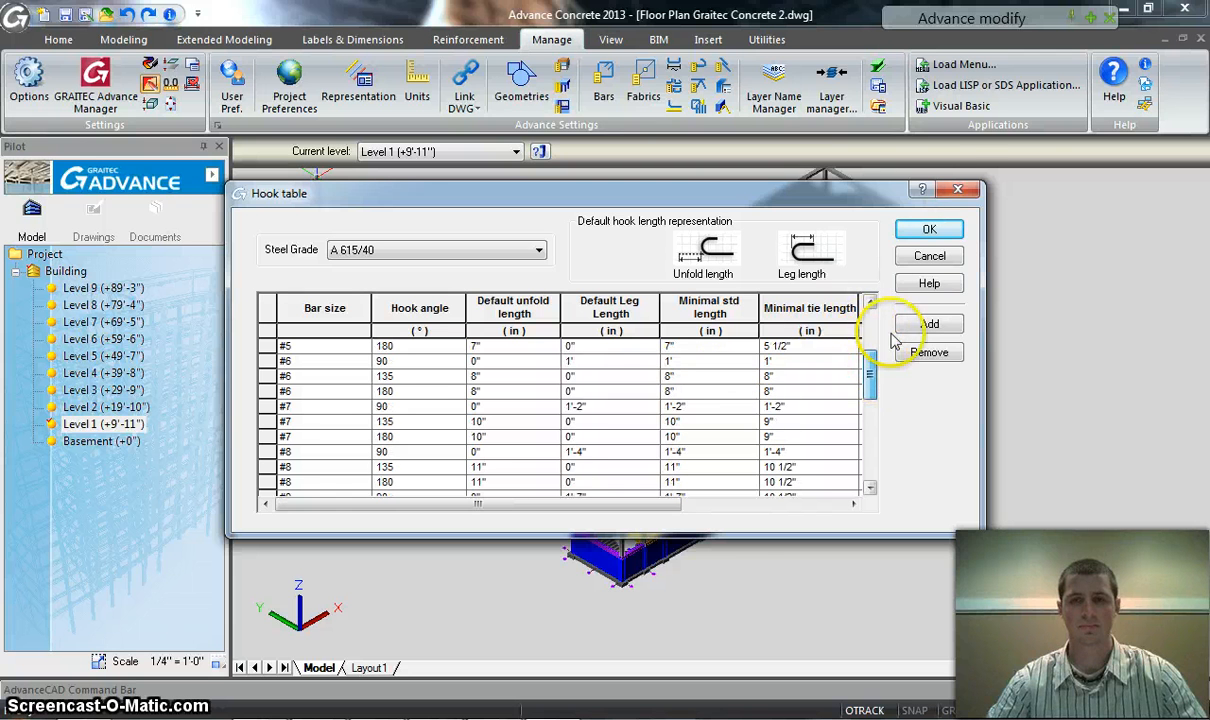
pyautogui.click(957, 189)
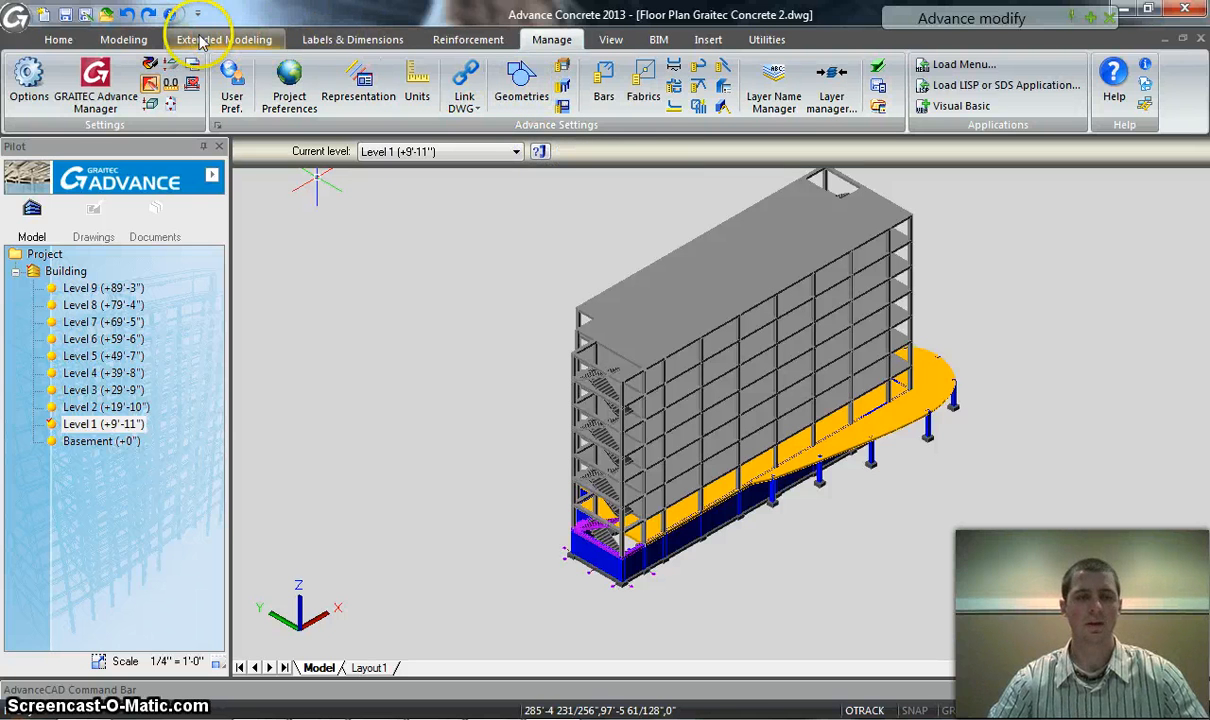
pyautogui.click(272, 40)
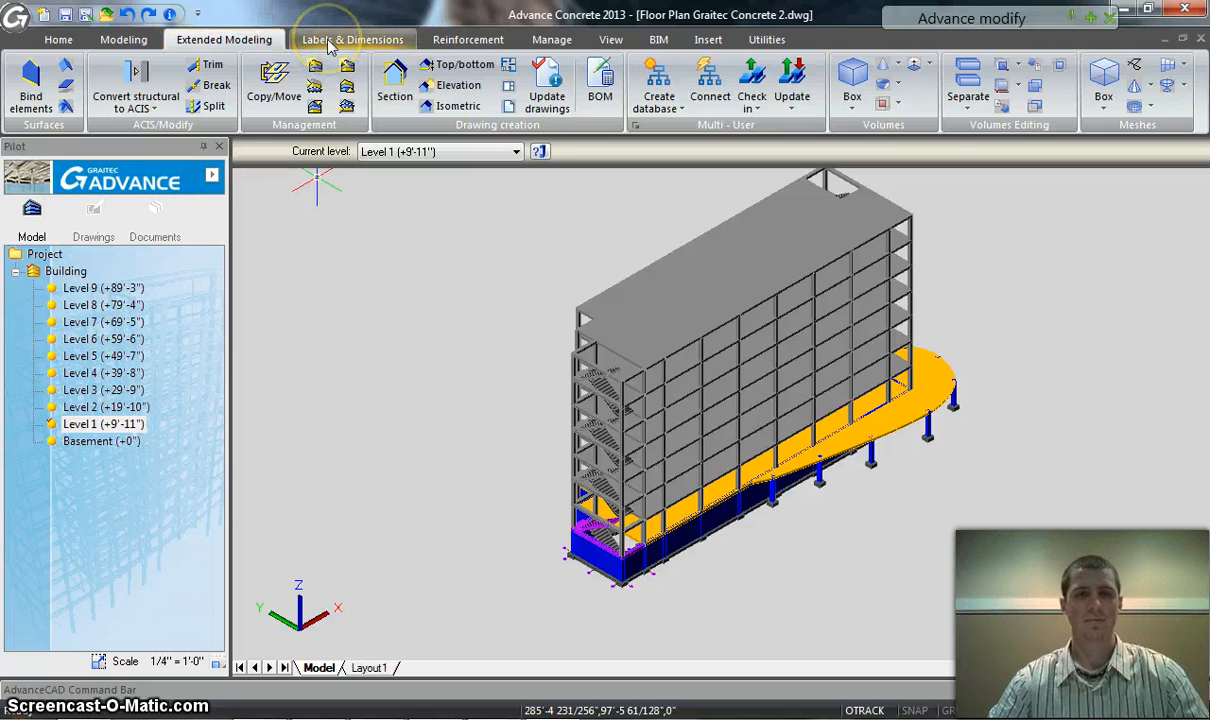
pyautogui.click(327, 42)
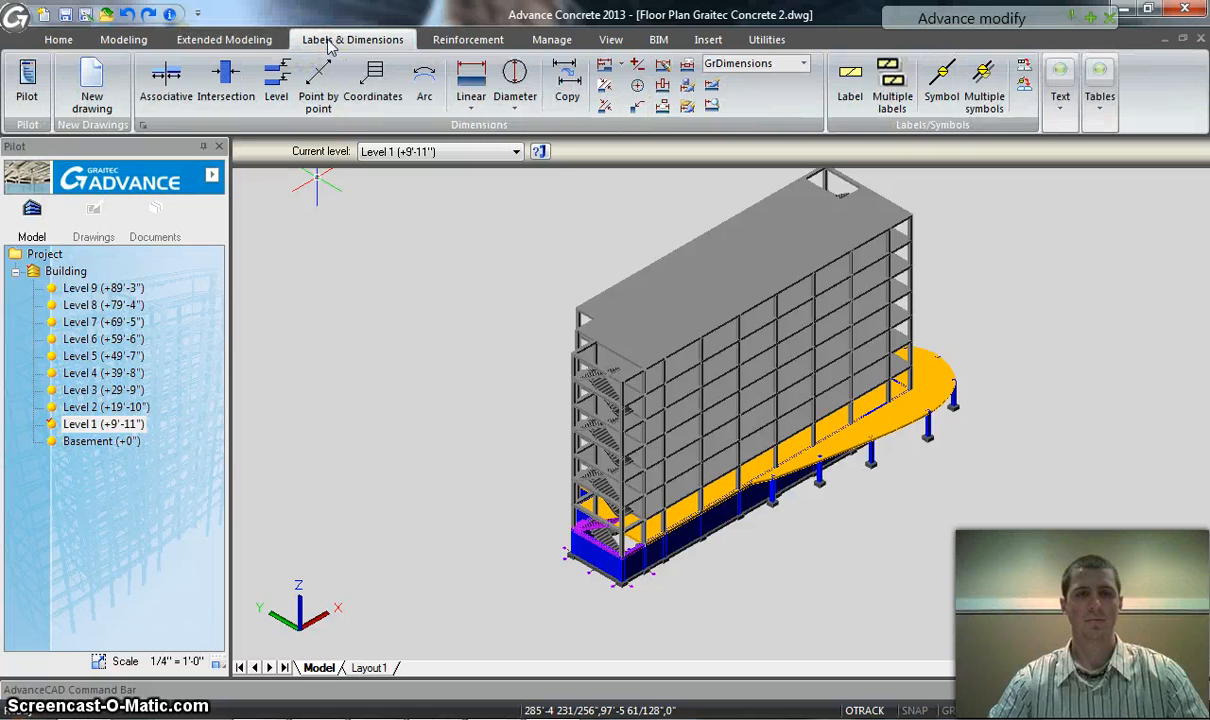
# Select the two Level 1 corner columns and the beam between them at the stairwell, and start a rebar drawing from them
pyautogui.click(438, 40)
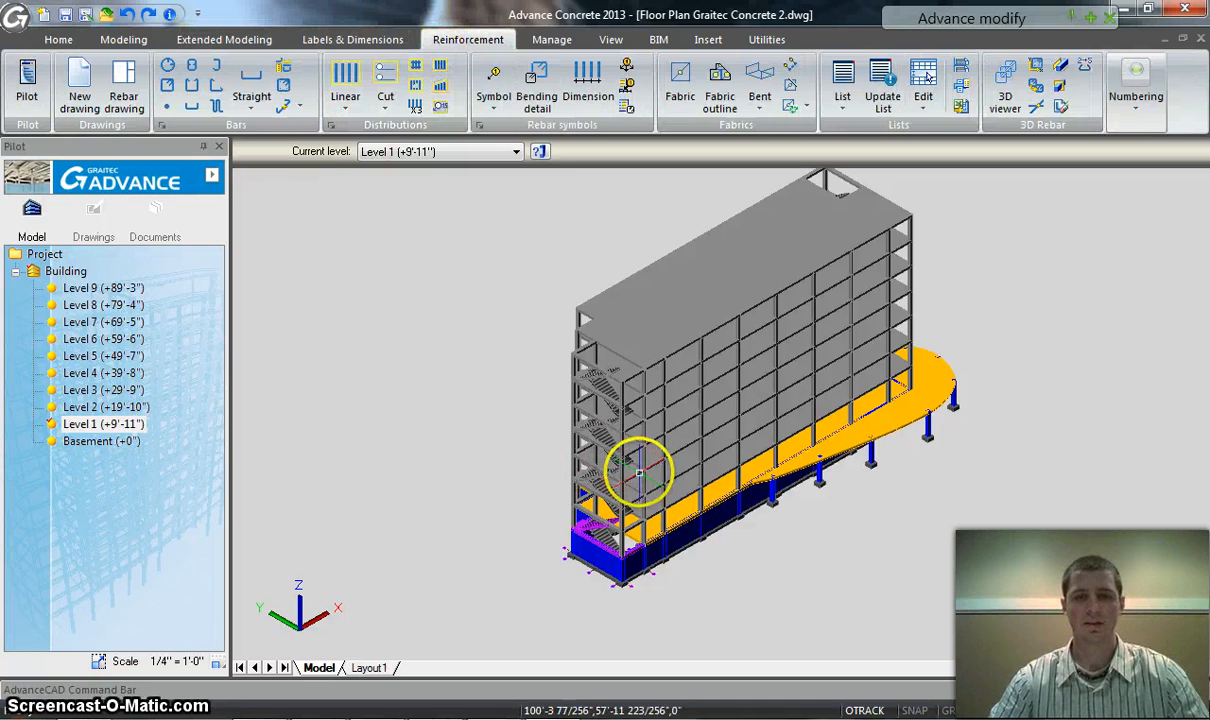
pyautogui.scroll(3, 634, 405)
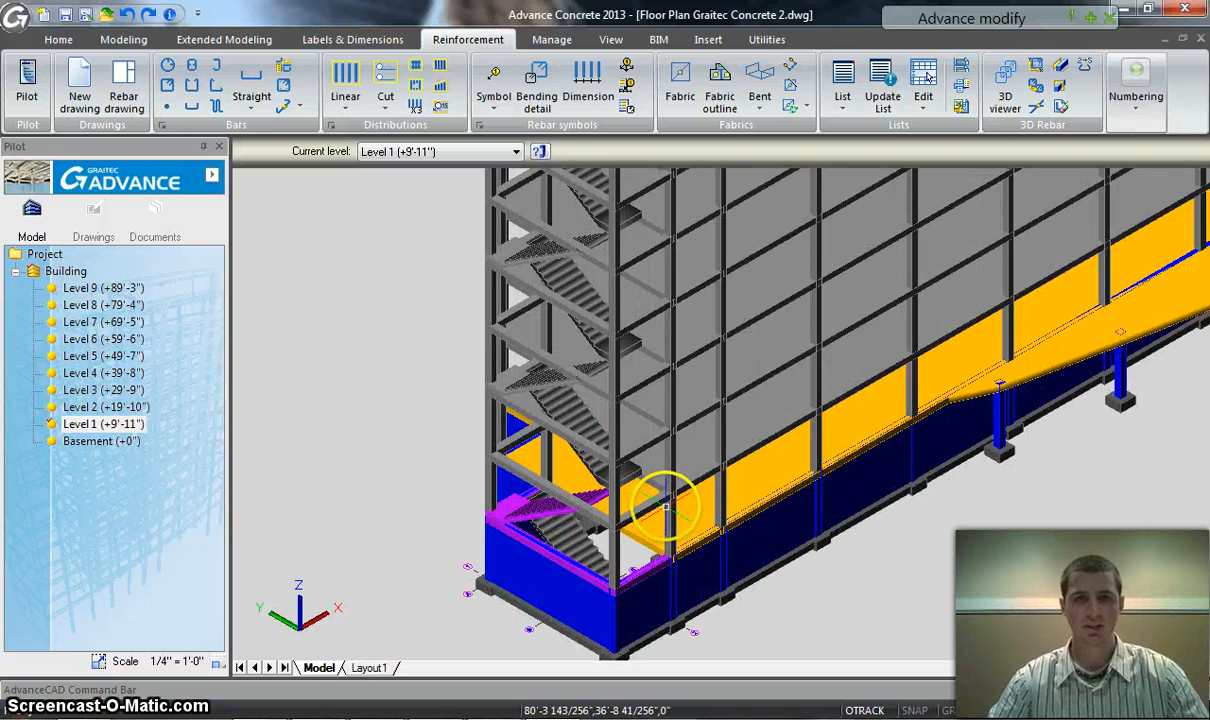
pyautogui.scroll(2, 675, 540)
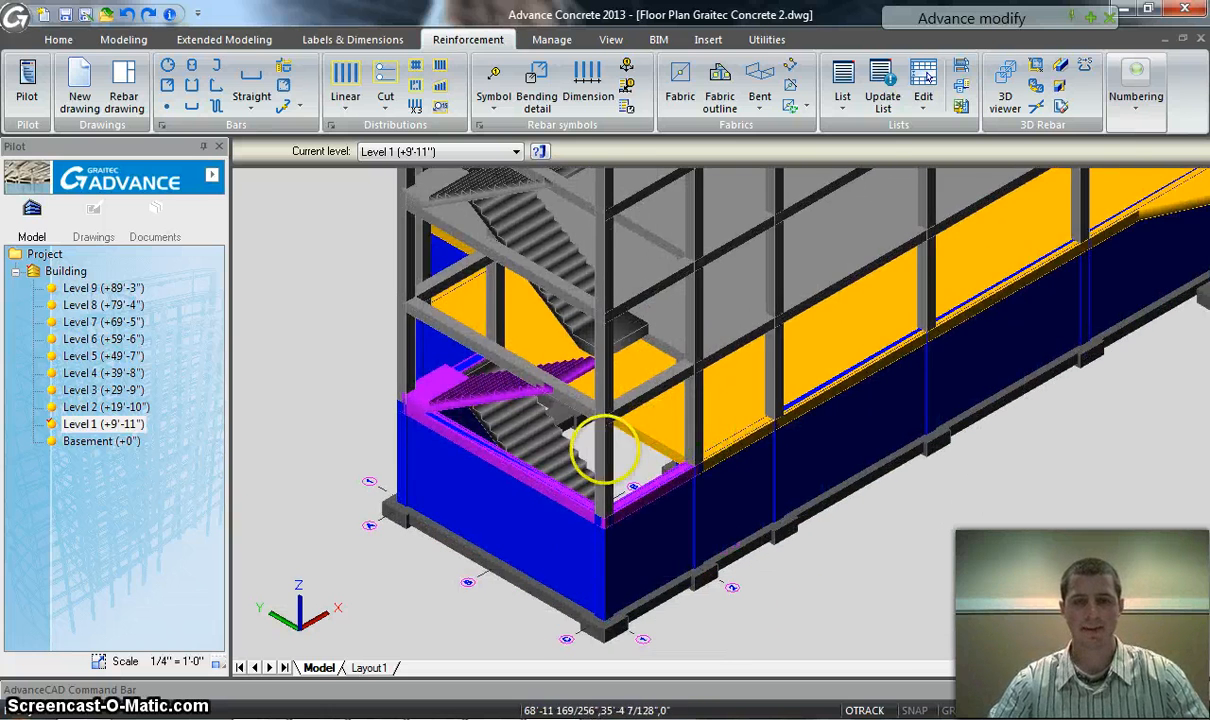
pyautogui.scroll(1, 604, 450)
pyautogui.click(592, 437)
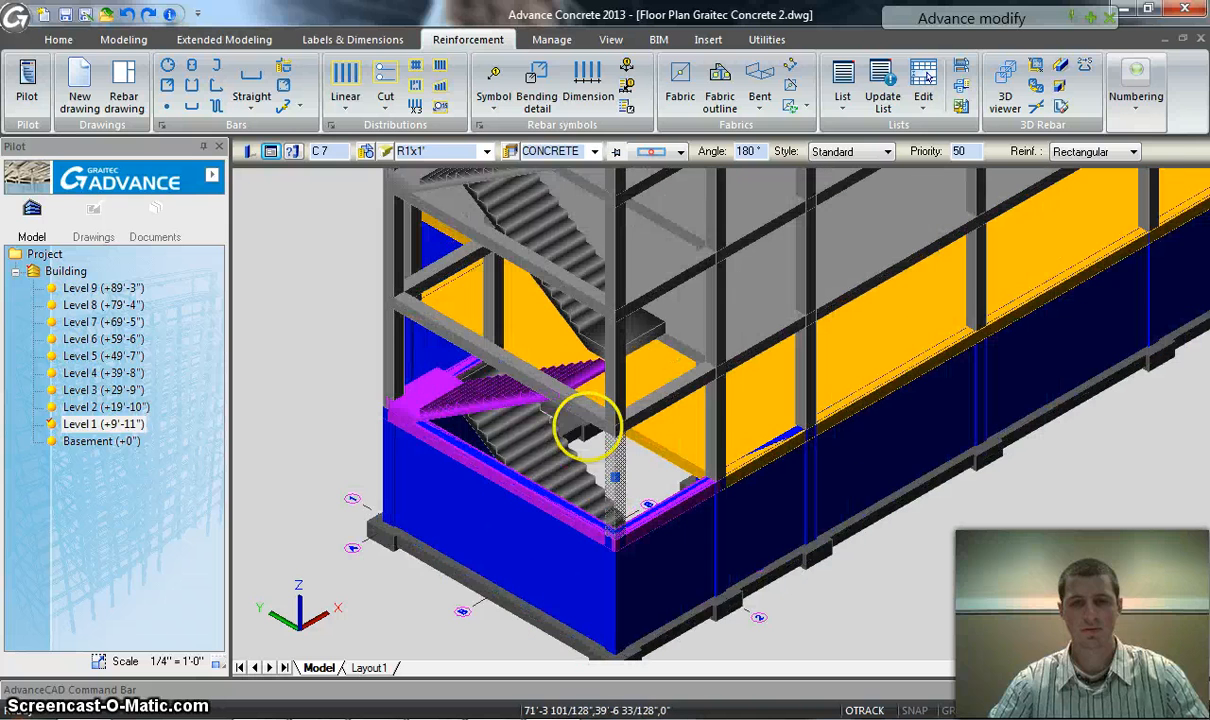
pyautogui.click(541, 381)
pyautogui.click(395, 358)
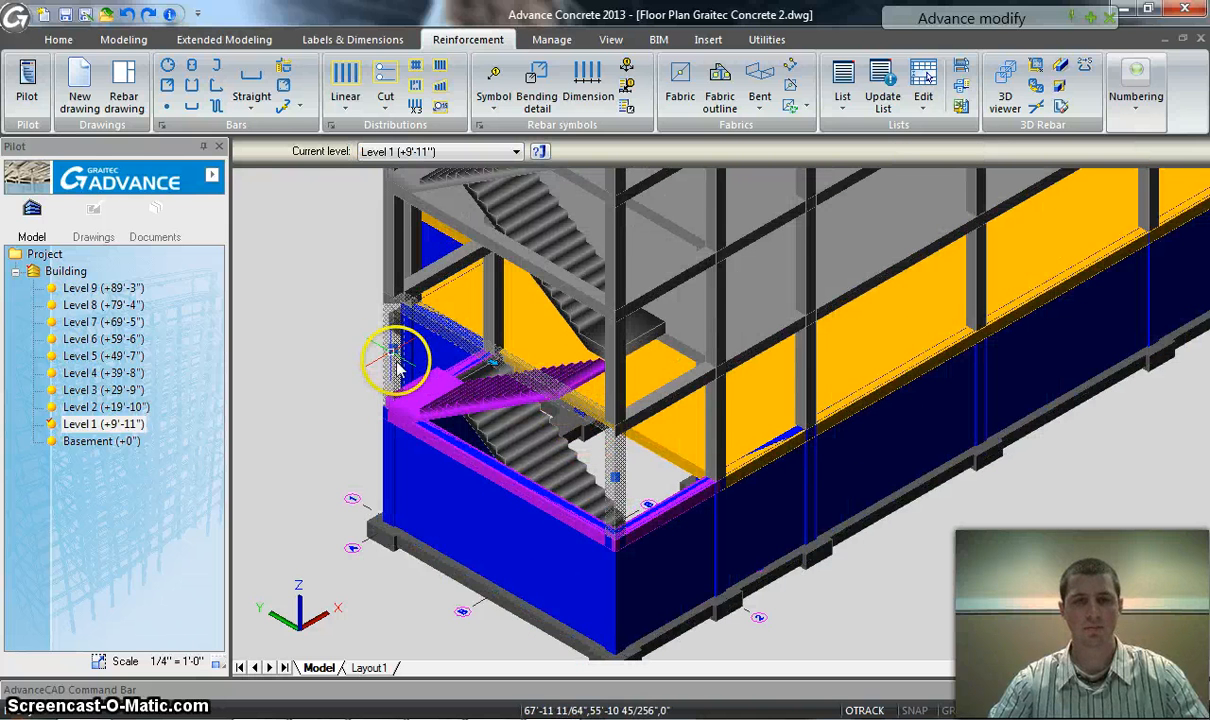
pyautogui.click(120, 93)
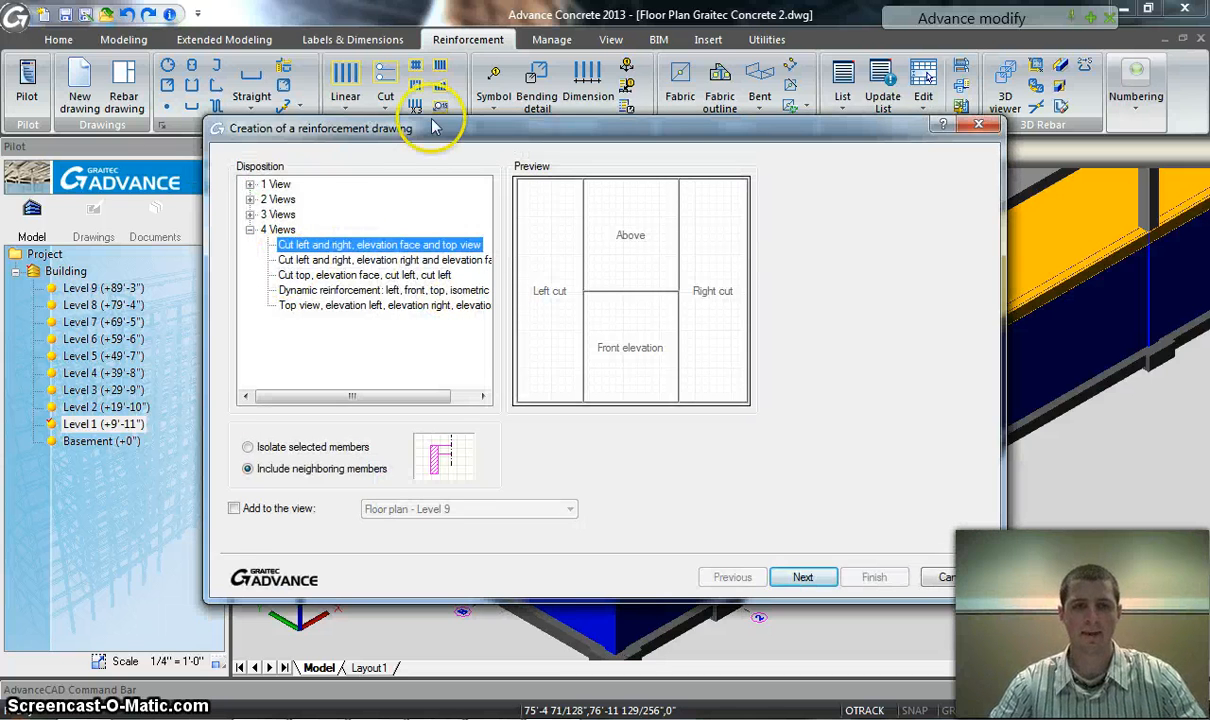
pyautogui.moveTo(480, 130); pyautogui.dragTo(510, 57)
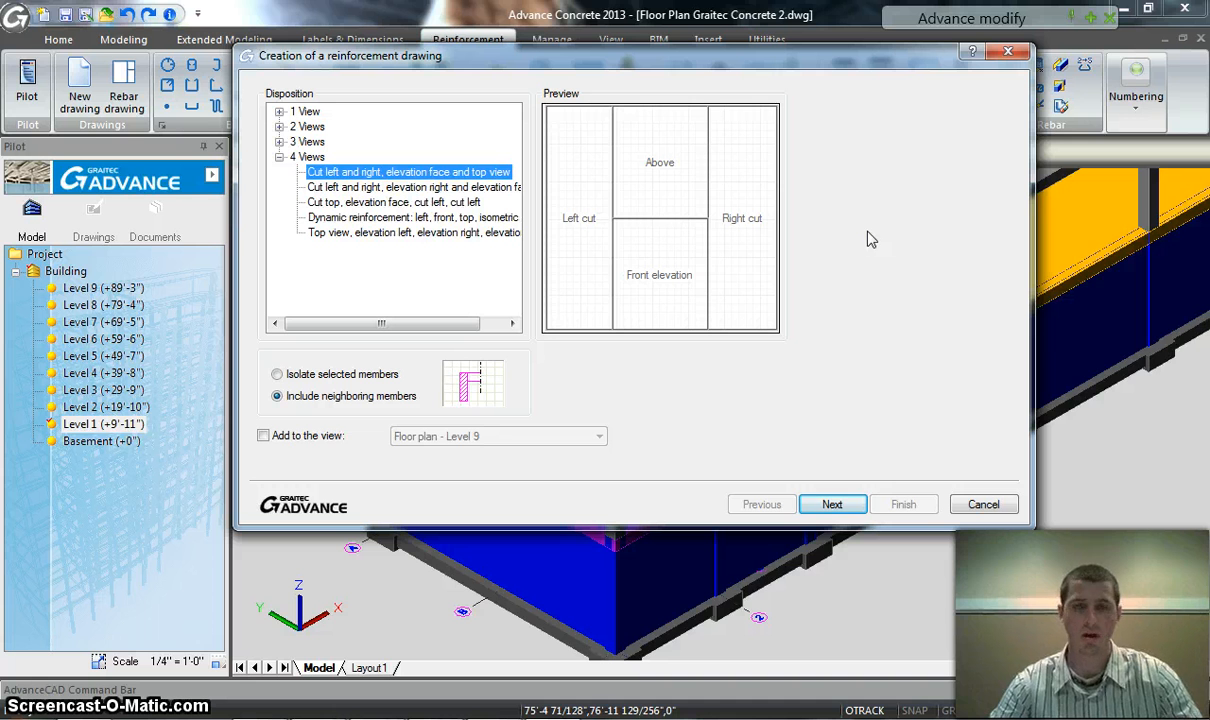
# Review the reinforcement drawing's view parameters, visible objects, finishings, drawing, visual elements and title settings, and cancel its creation
pyautogui.click(857, 503)
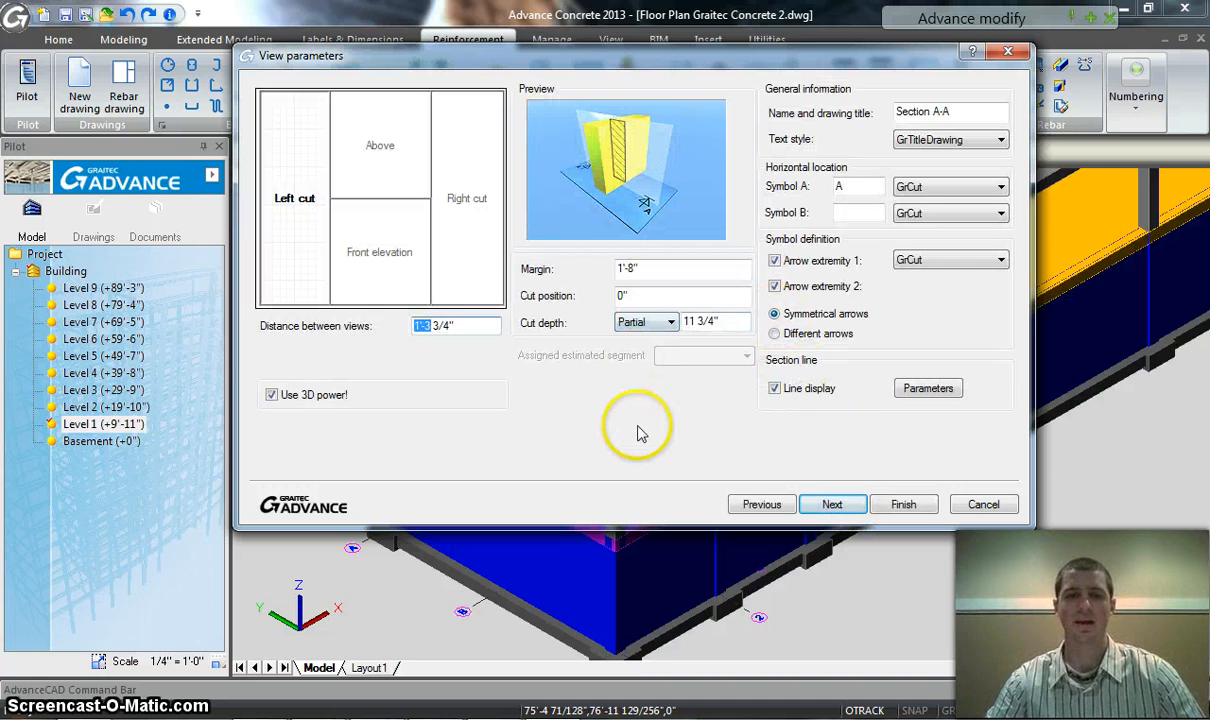
pyautogui.click(840, 504)
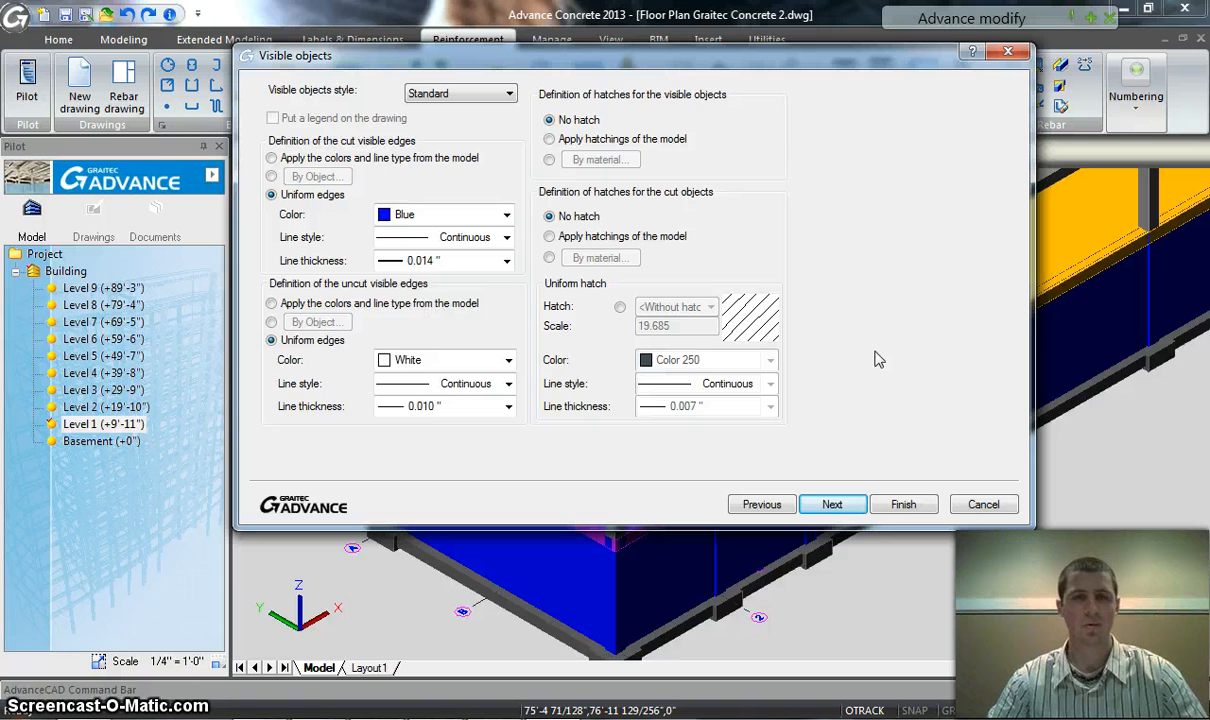
pyautogui.click(848, 505)
pyautogui.click(834, 505)
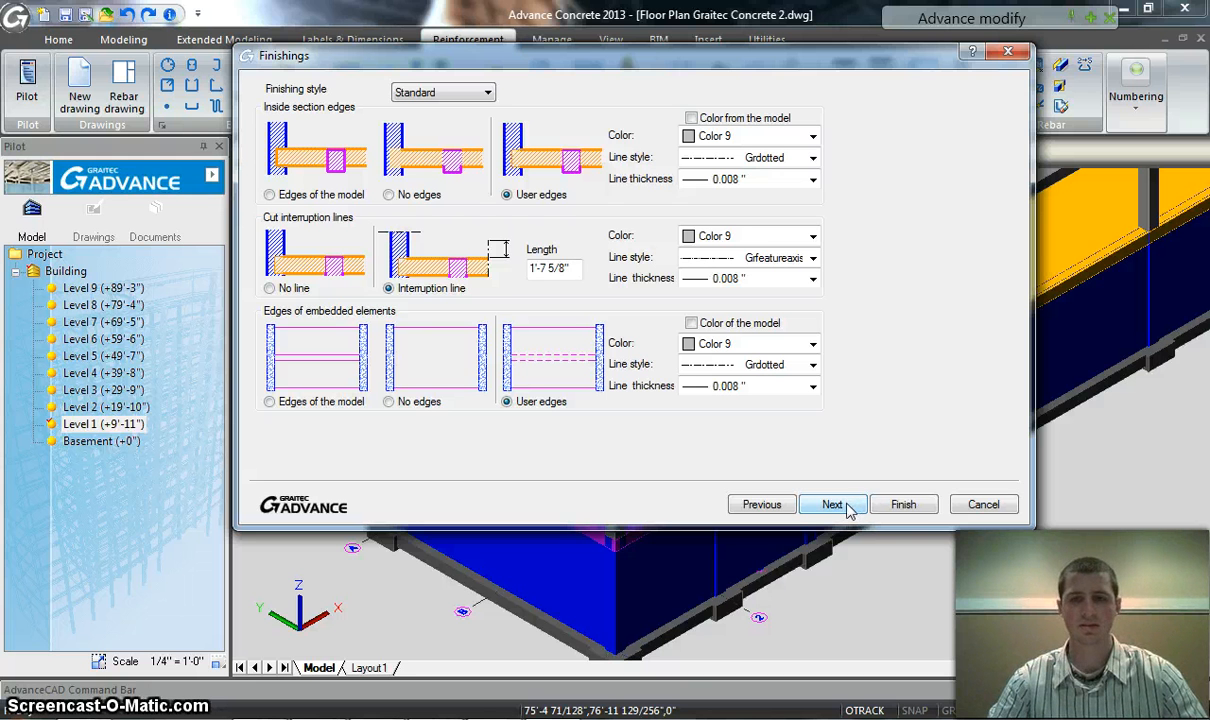
pyautogui.click(848, 508)
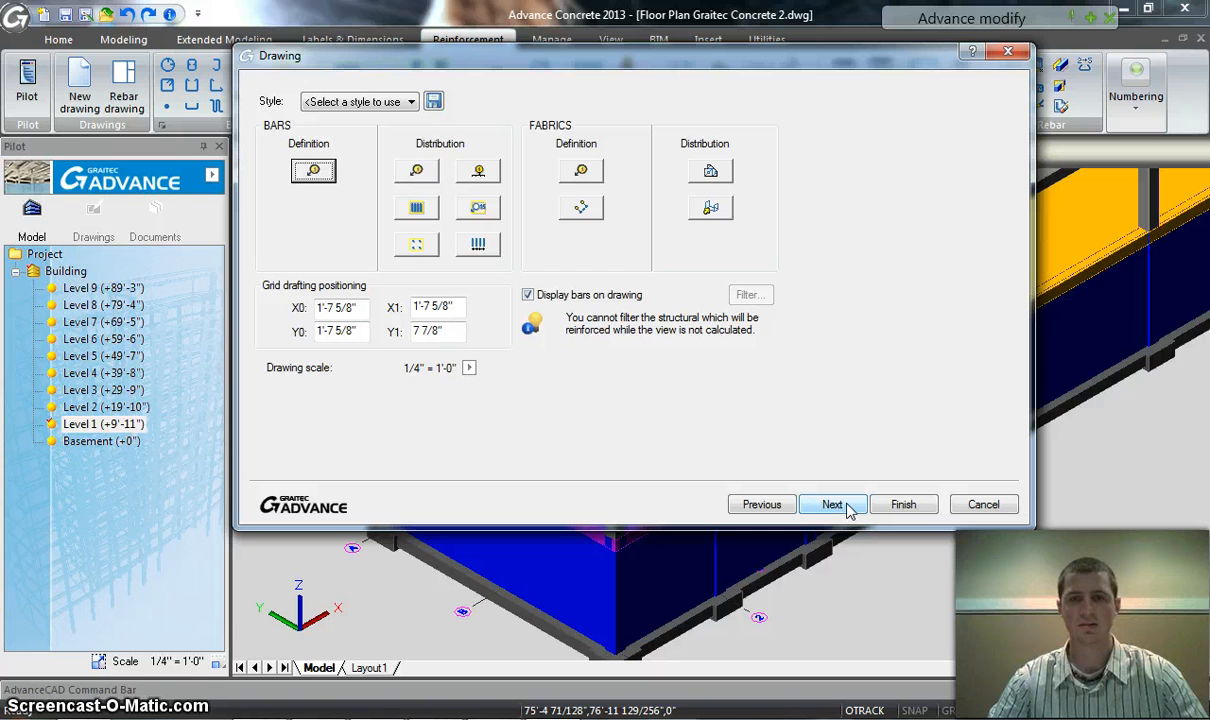
pyautogui.click(848, 508)
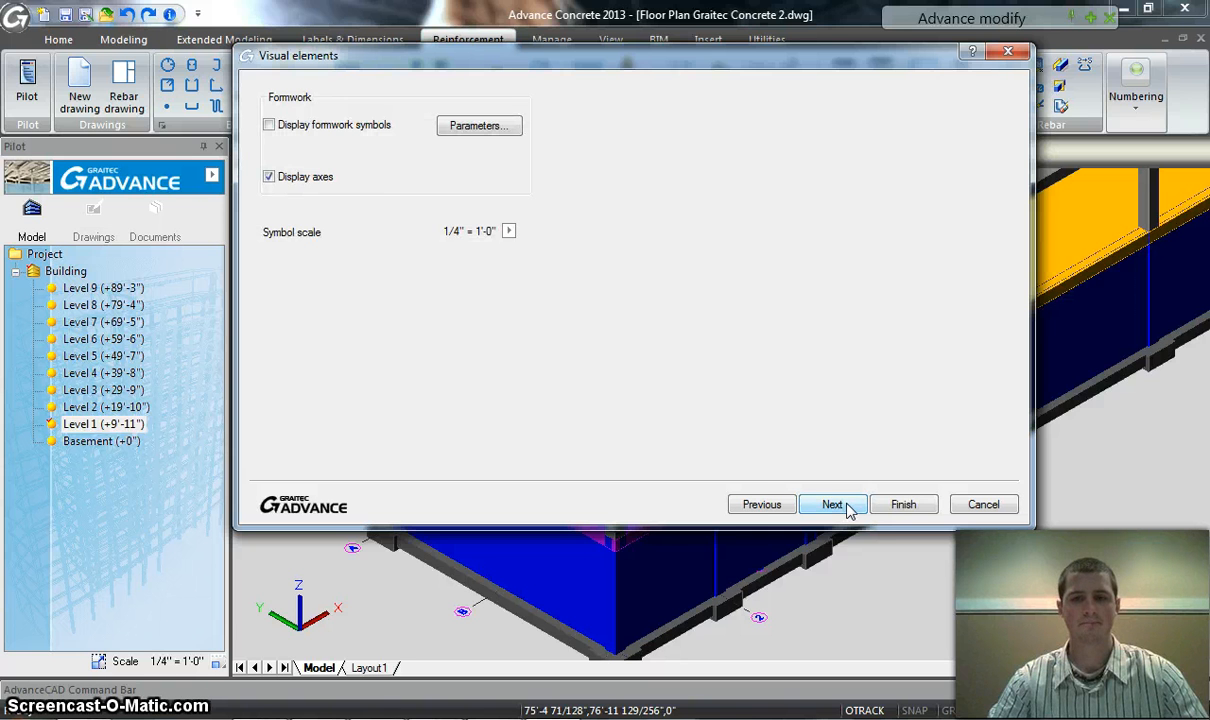
pyautogui.click(848, 508)
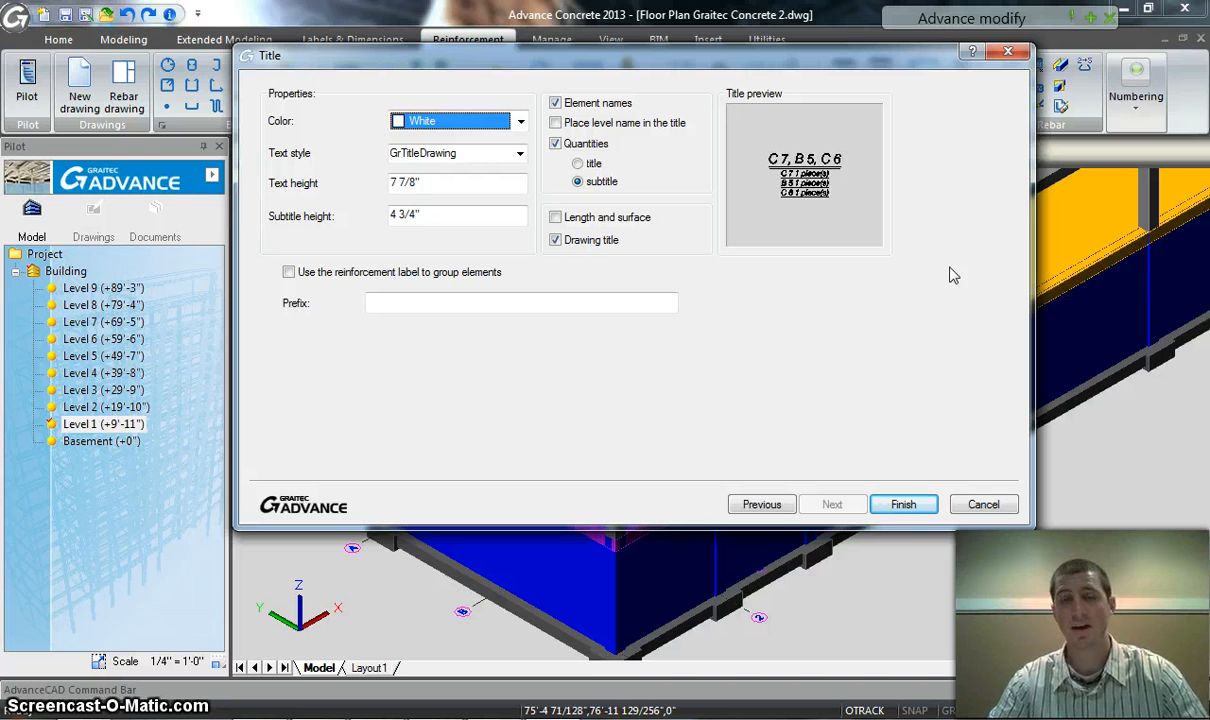
pyautogui.click(984, 505)
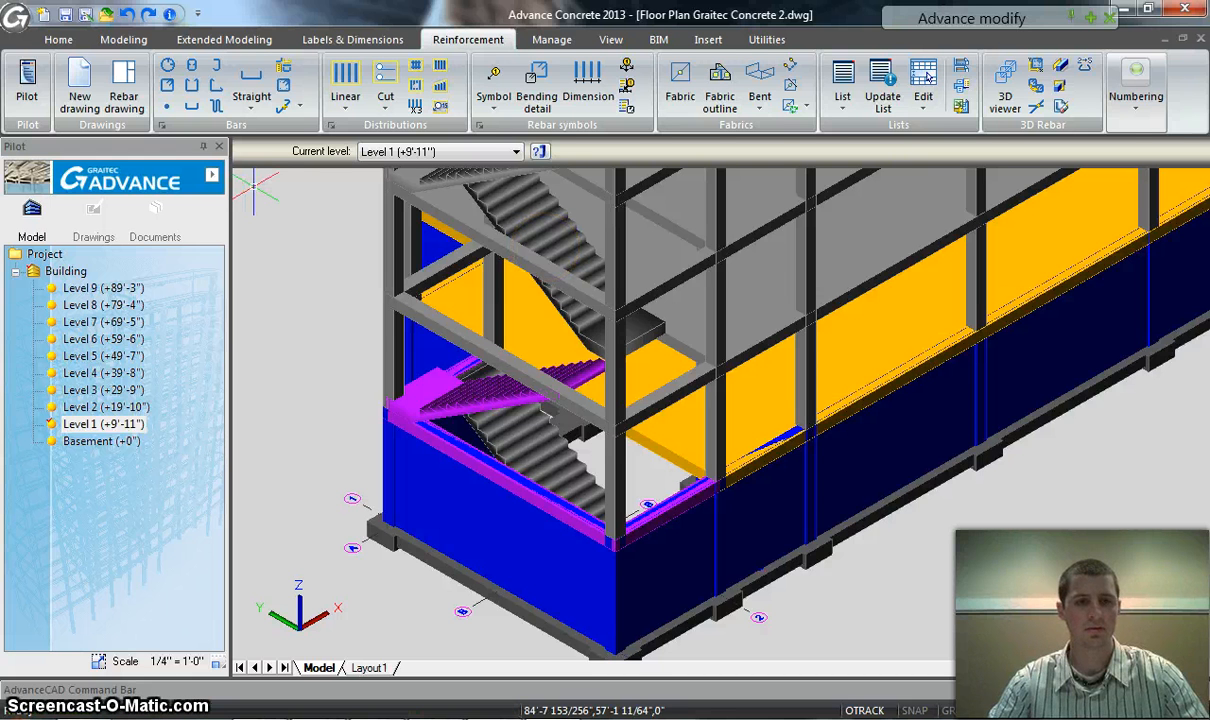
# Open Reinforcement drawing 5 from the project's reinforcement drawings
pyautogui.click(93, 207)
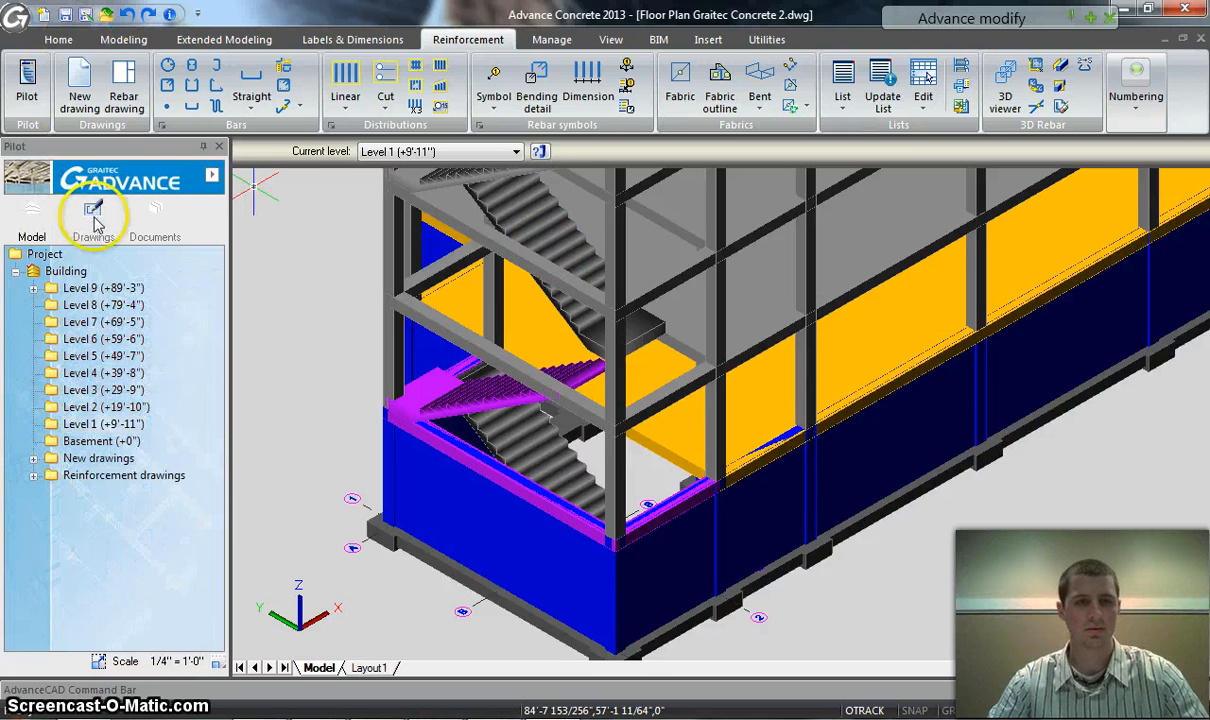
pyautogui.click(33, 476)
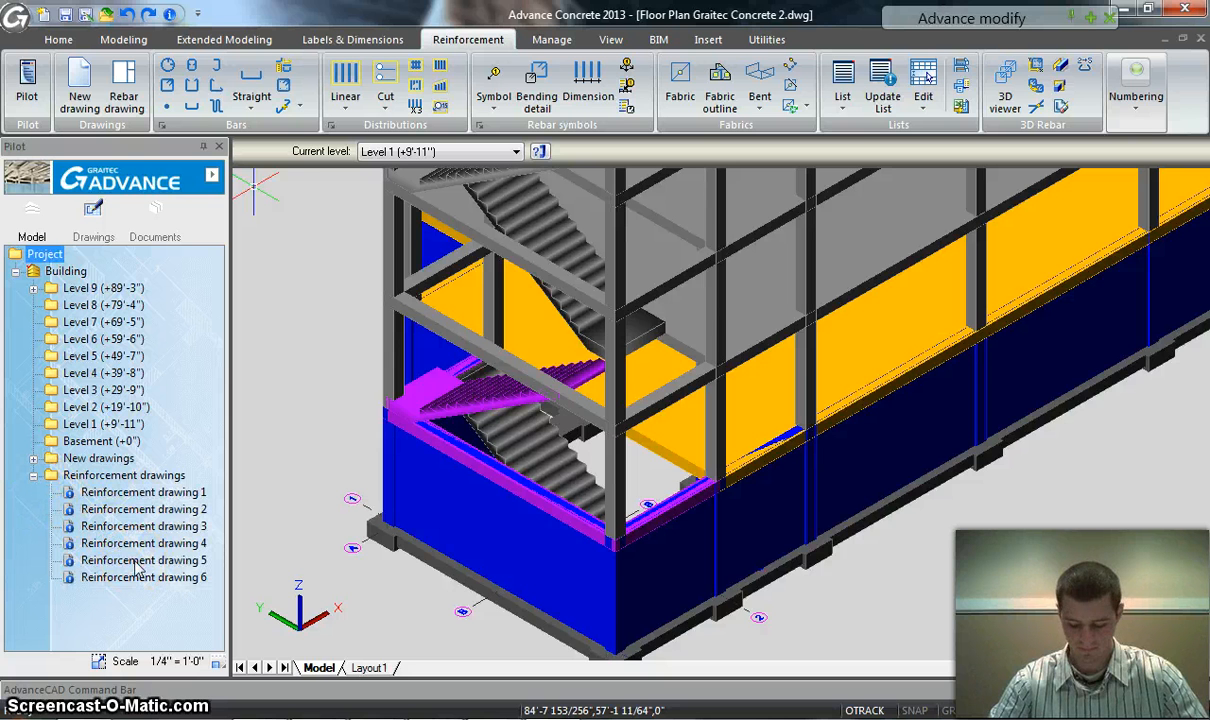
pyautogui.doubleClick(138, 561)
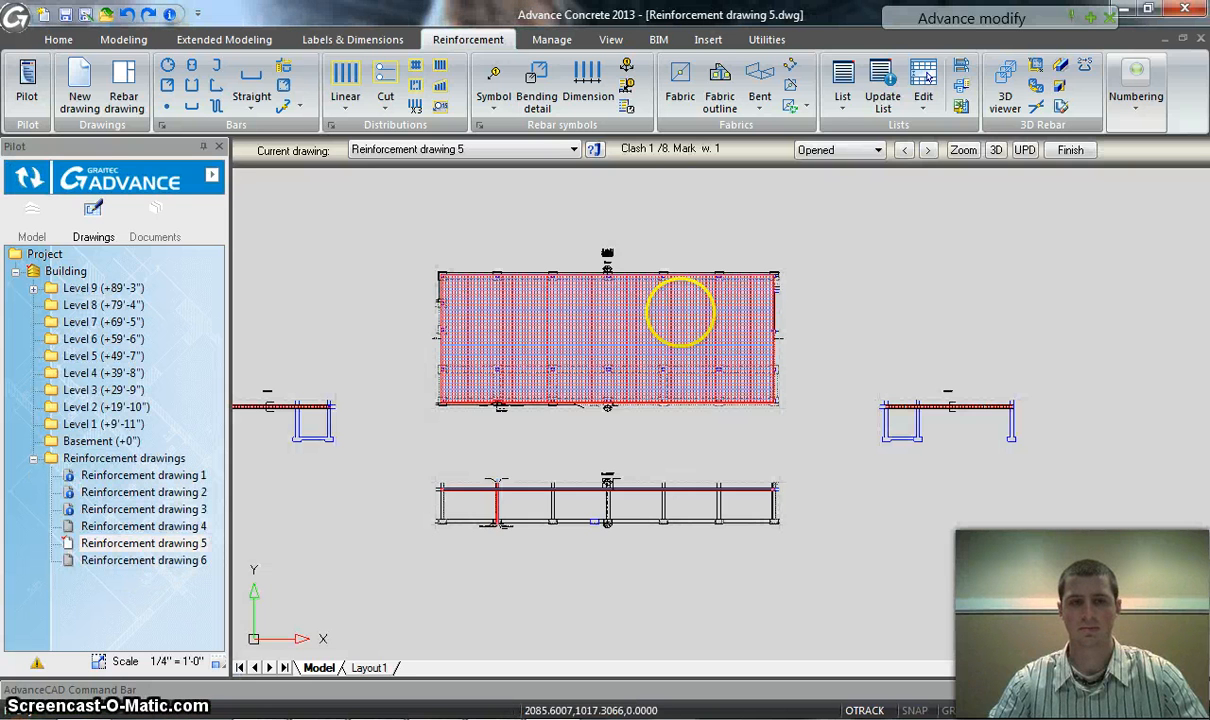
# Examine the front elevation in the drawing, including the reinforced column and the bar labels at its footing
pyautogui.moveTo(718, 447); pyautogui.dragTo(783, 388, button='middle')
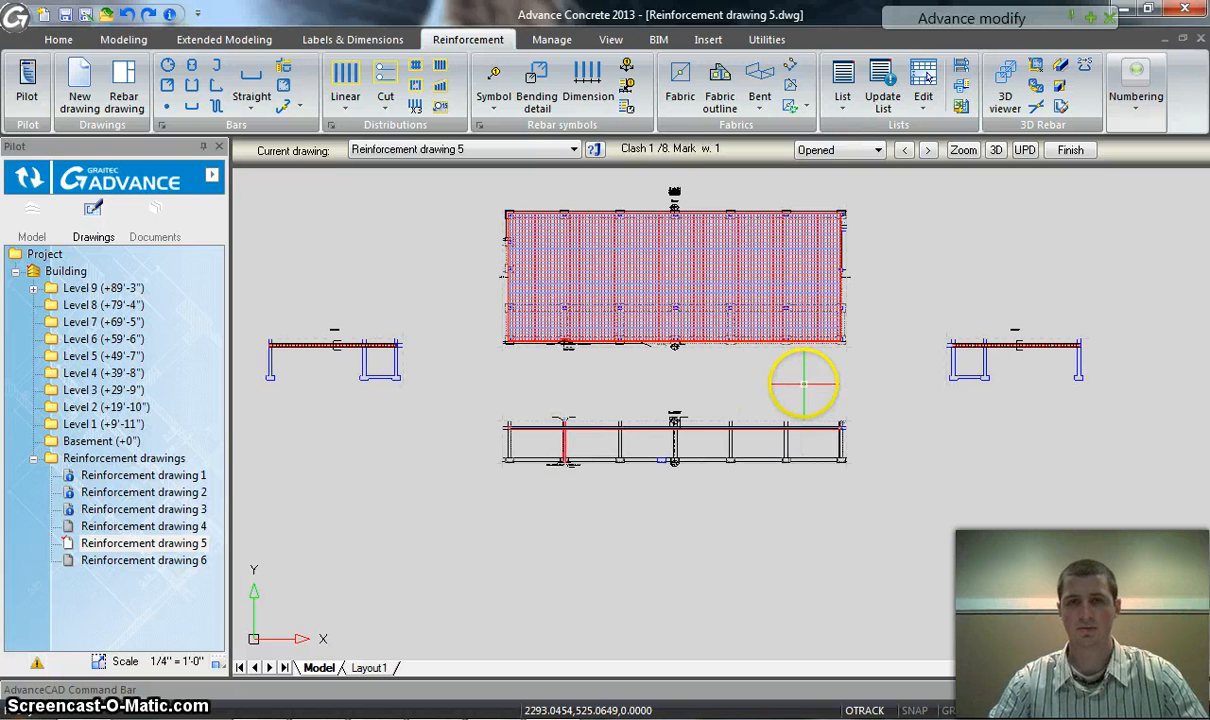
pyautogui.click(887, 496)
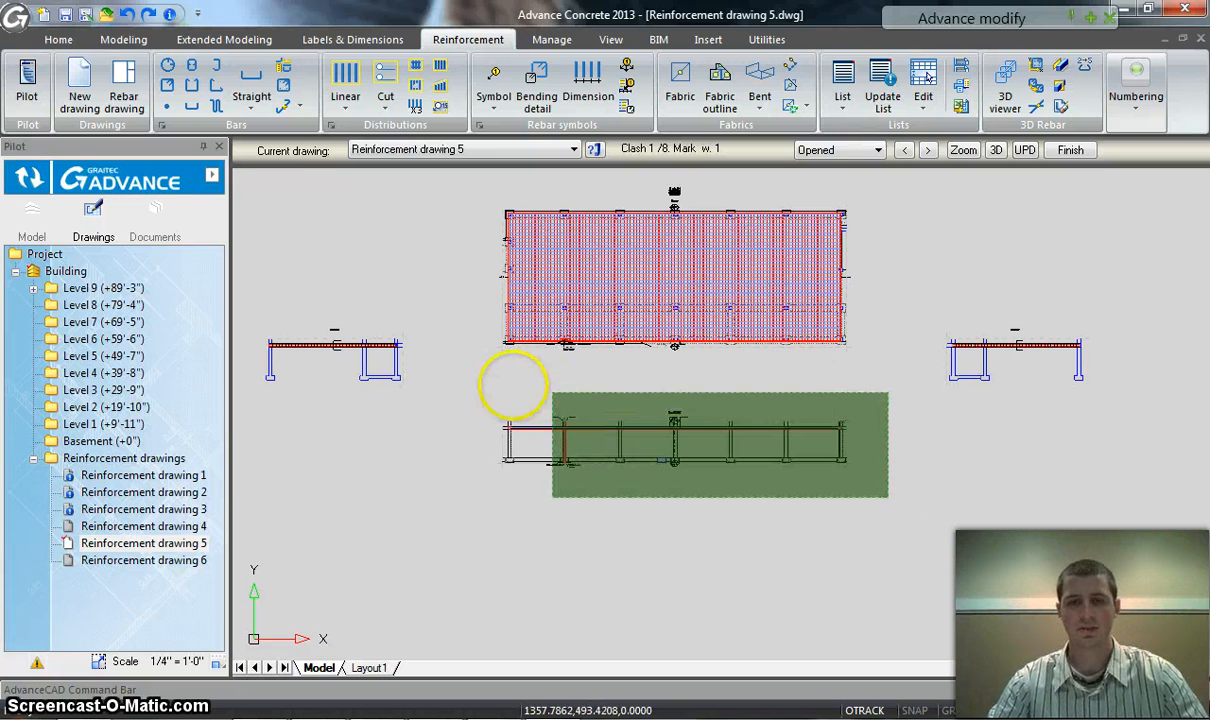
pyautogui.click(473, 390)
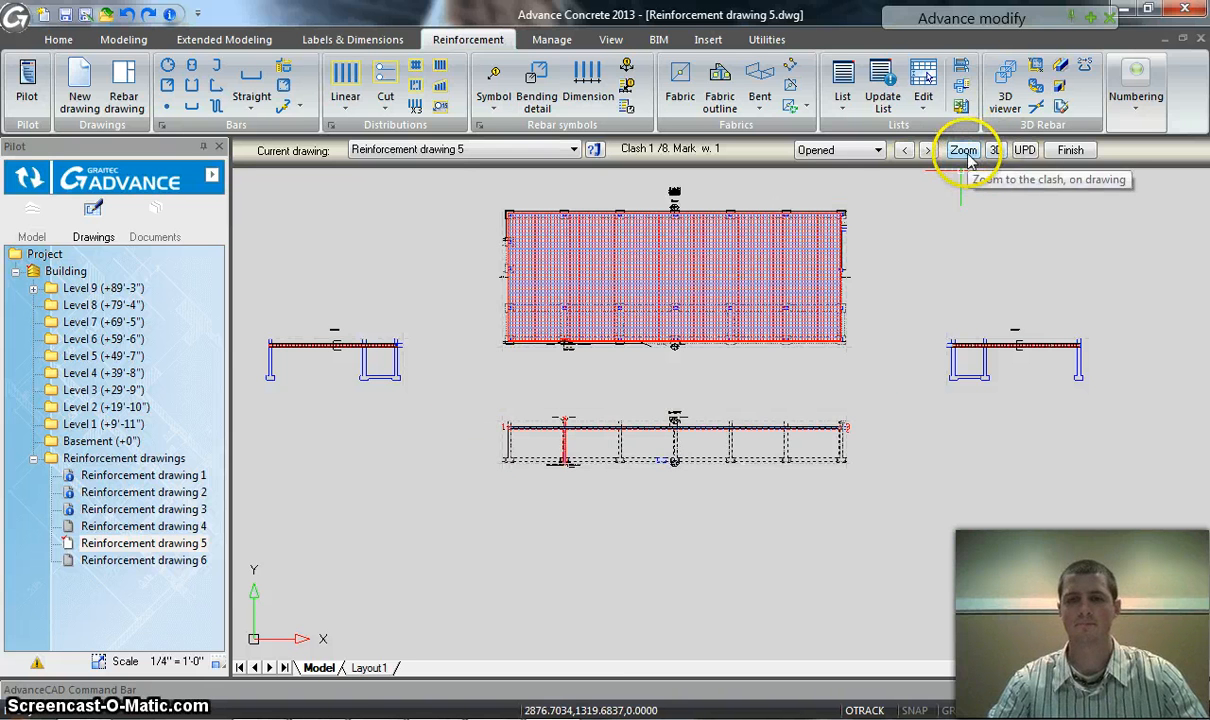
pyautogui.scroll(4, 554, 329)
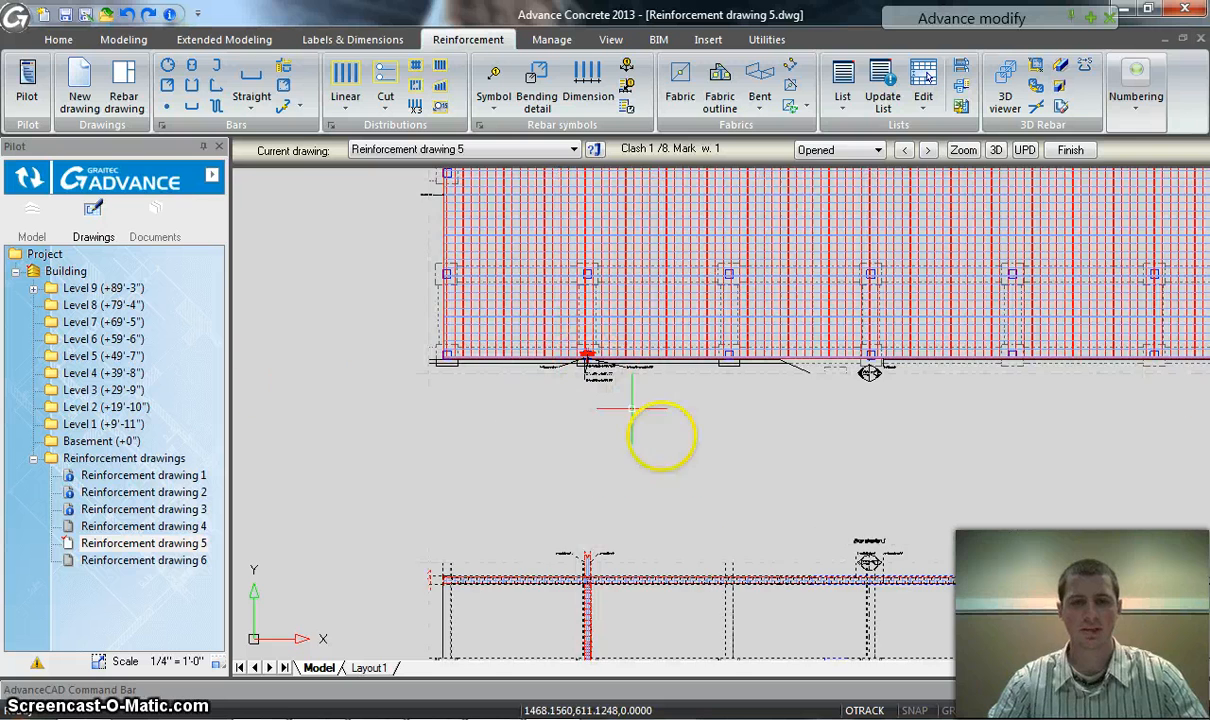
pyautogui.scroll(4, 778, 494)
pyautogui.moveTo(780, 493); pyautogui.dragTo(785, 284, button='middle')
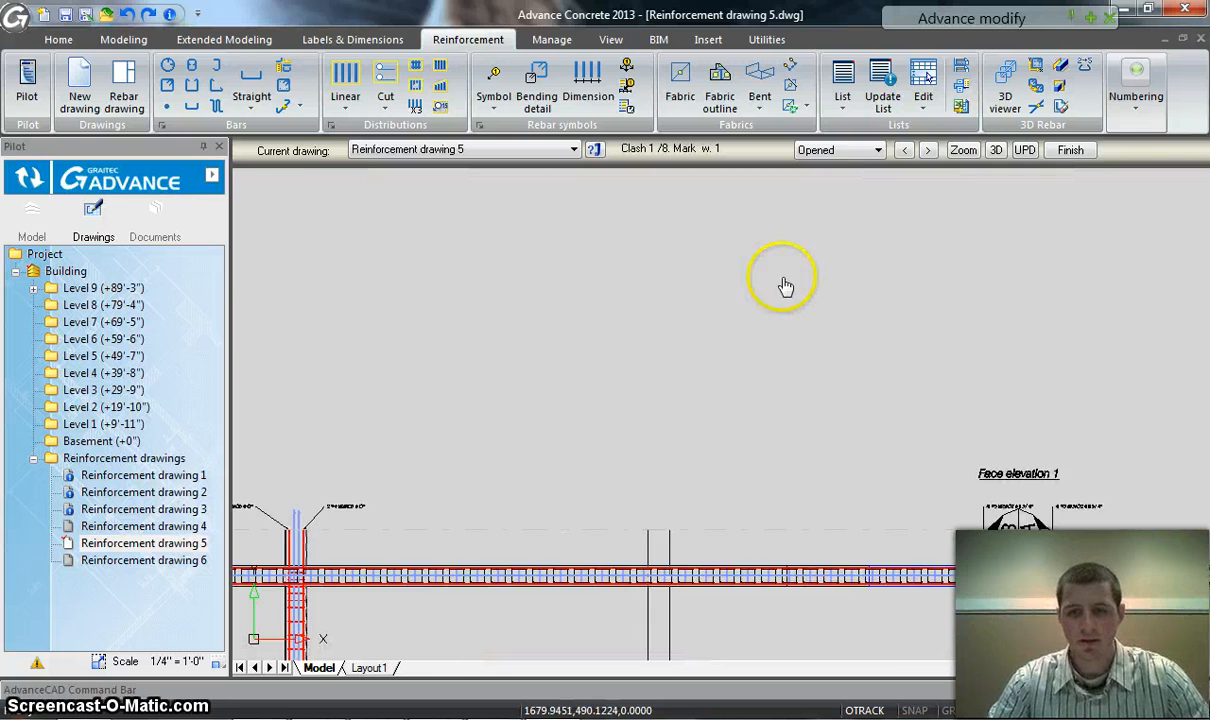
pyautogui.scroll(-3, 785, 290)
pyautogui.scroll(3, 664, 420)
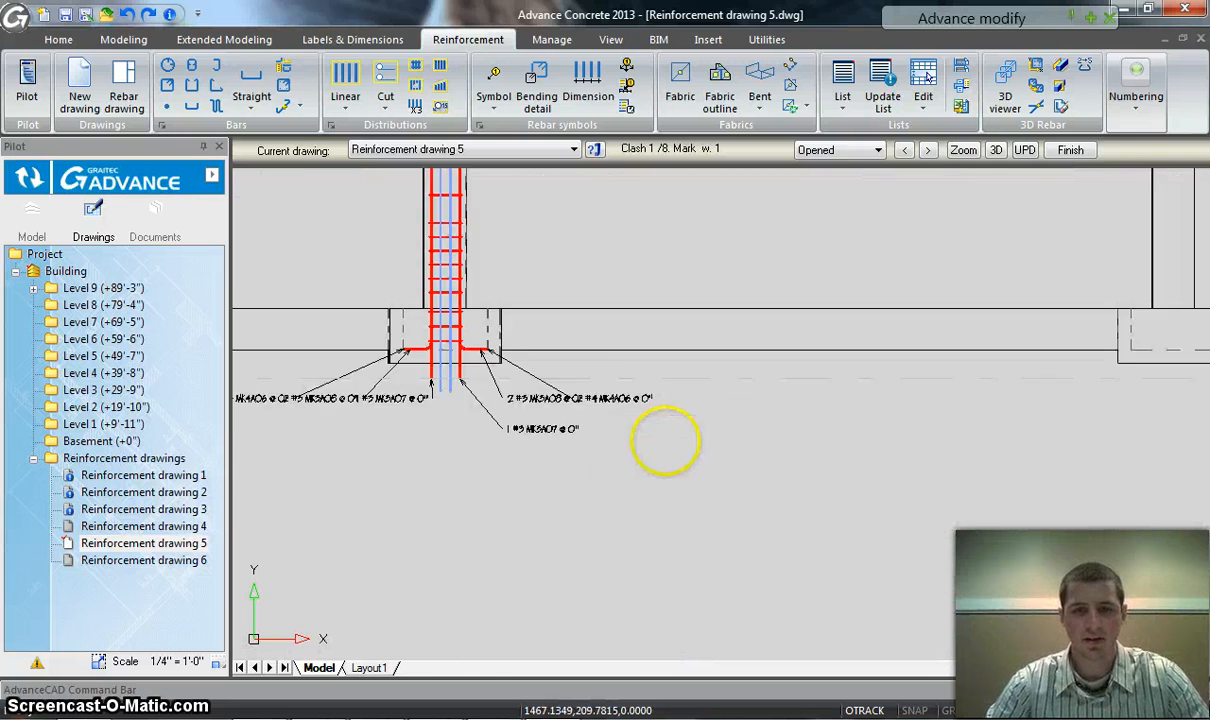
# Examine the bar labels at the column footing and the column and beam reinforcement in the front elevation
pyautogui.scroll(2, 665, 440)
pyautogui.moveTo(591, 402); pyautogui.dragTo(737, 346, button='middle')
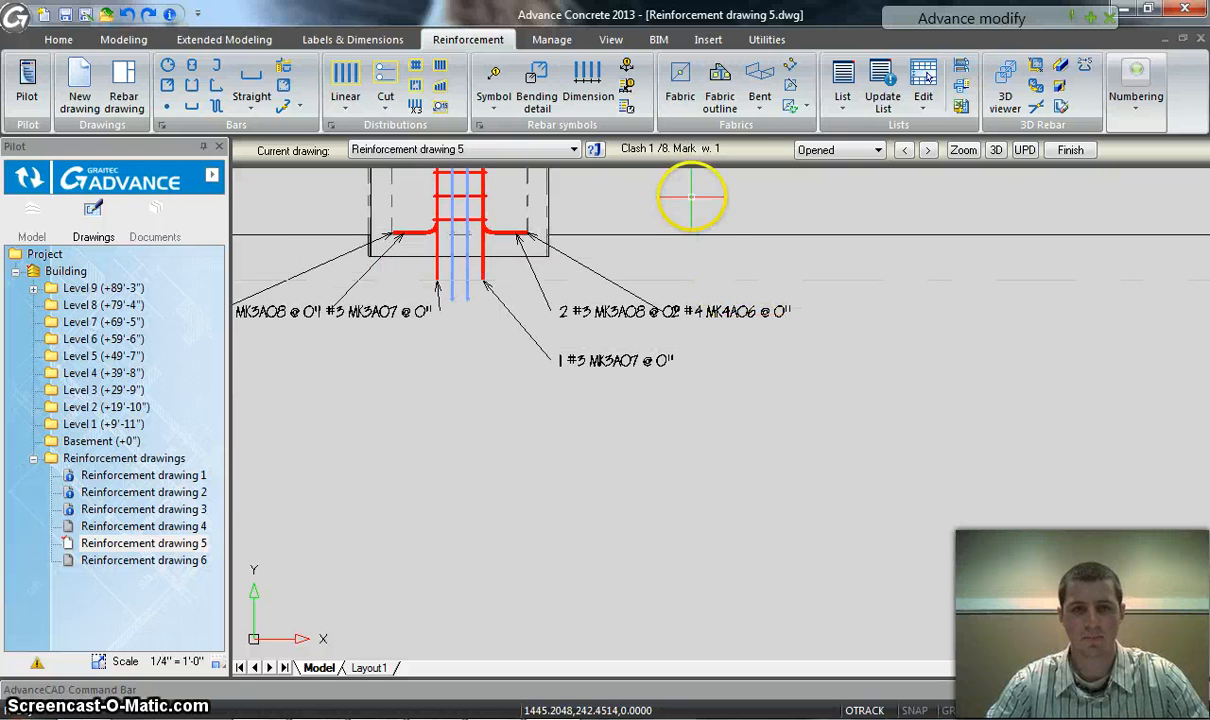
pyautogui.moveTo(691, 196); pyautogui.dragTo(797, 392, button='middle')
pyautogui.moveTo(716, 427); pyautogui.dragTo(822, 403, button='middle')
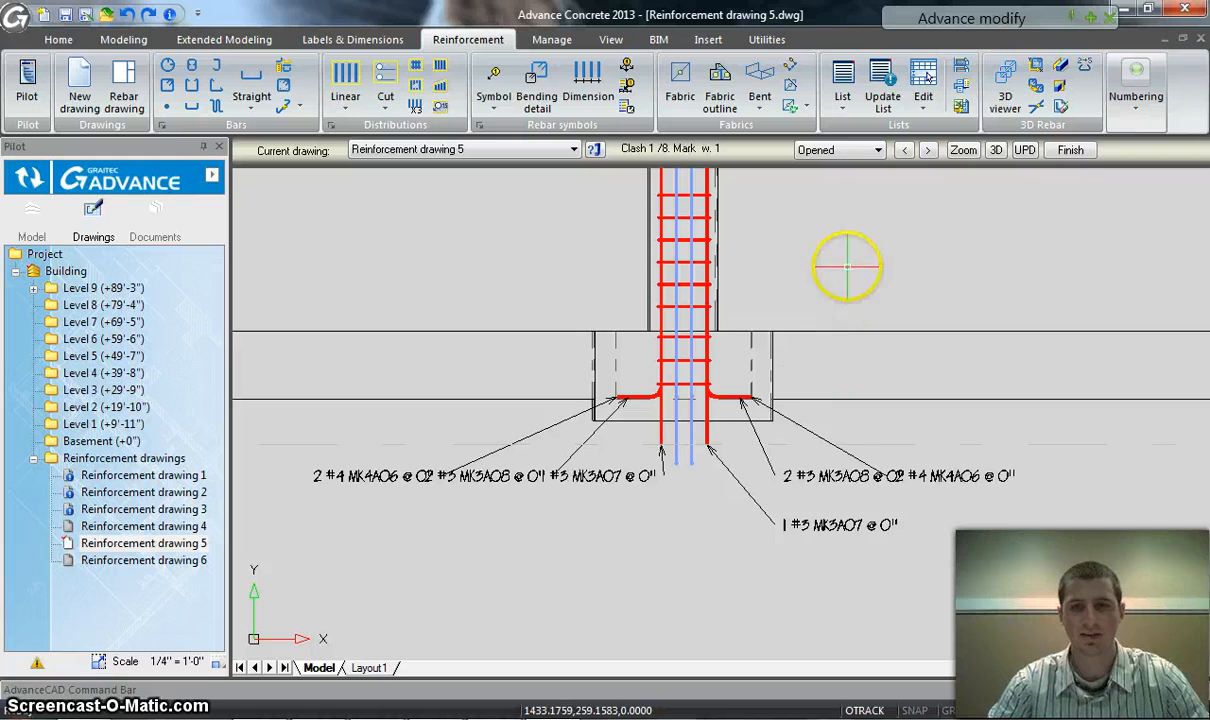
pyautogui.scroll(-3, 846, 410)
pyautogui.scroll(-3, 851, 272)
pyautogui.moveTo(856, 269); pyautogui.dragTo(799, 432, button='middle')
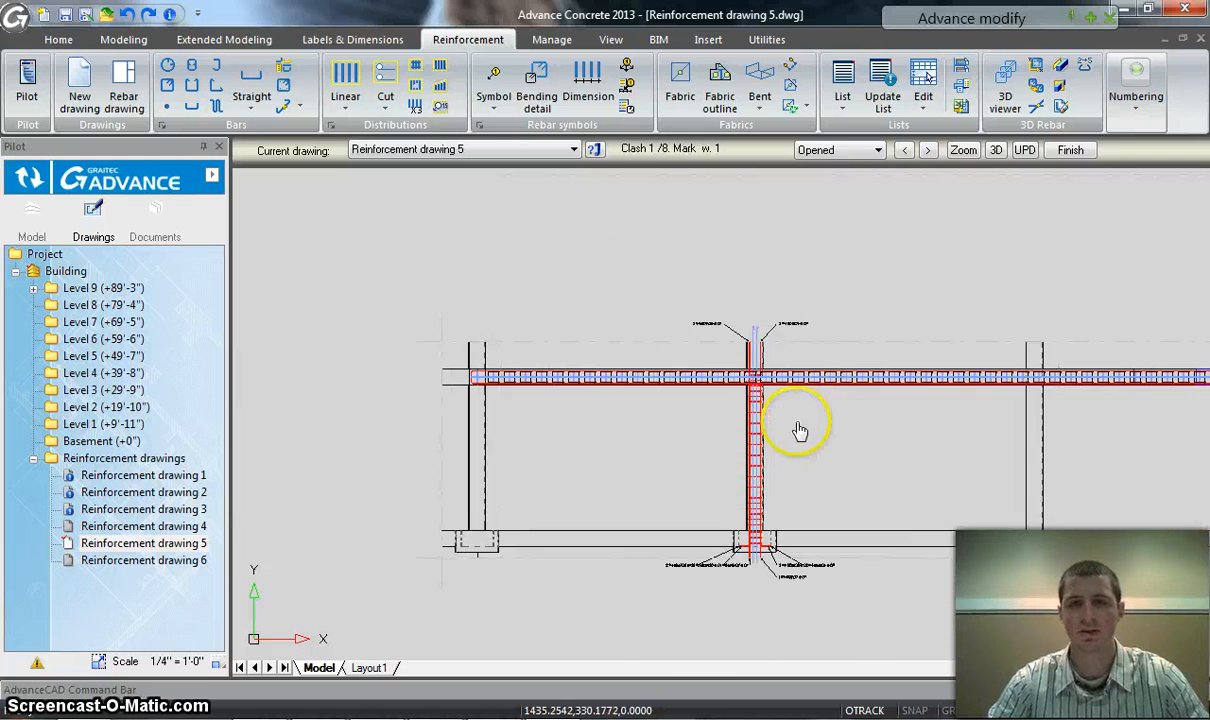
pyautogui.scroll(-3, 813, 371)
pyautogui.scroll(-2, 862, 266)
# Examine the slab reinforcement in the top view, including its title and the A and B section markers
pyautogui.moveTo(874, 264); pyautogui.dragTo(820, 427, button='middle')
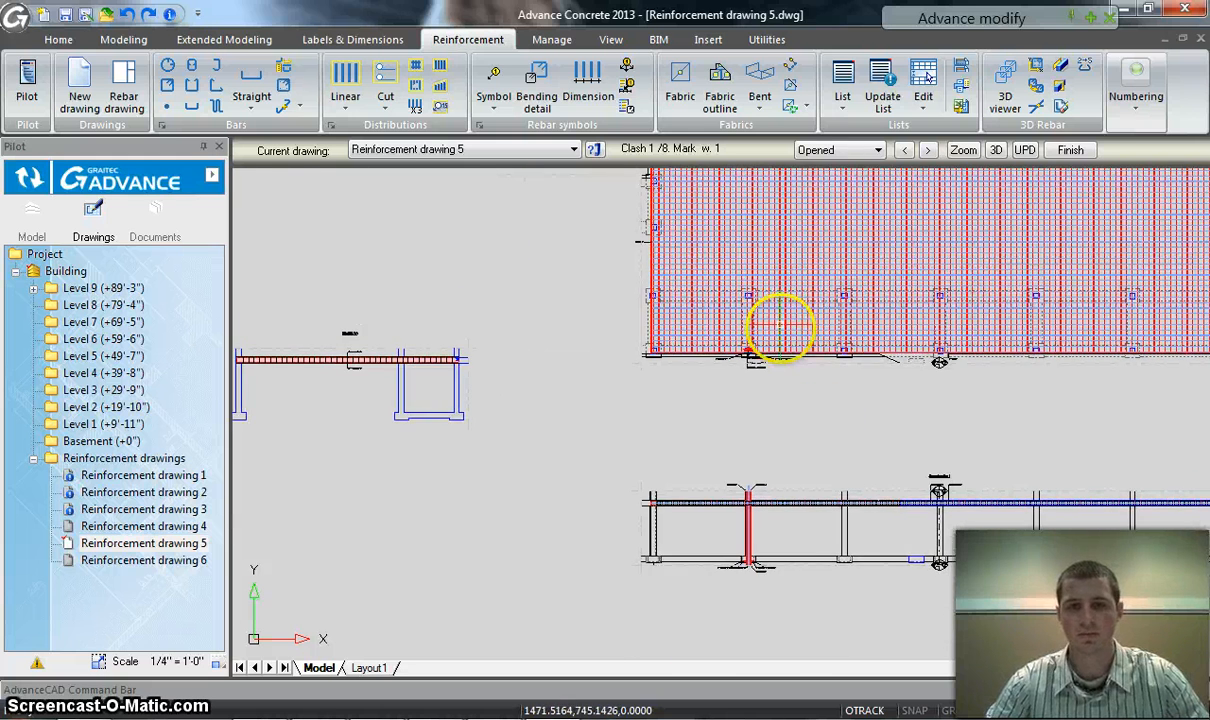
pyautogui.scroll(5, 781, 328)
pyautogui.scroll(-2, 810, 410)
pyautogui.scroll(-2, 810, 410)
pyautogui.scroll(-2, 724, 437)
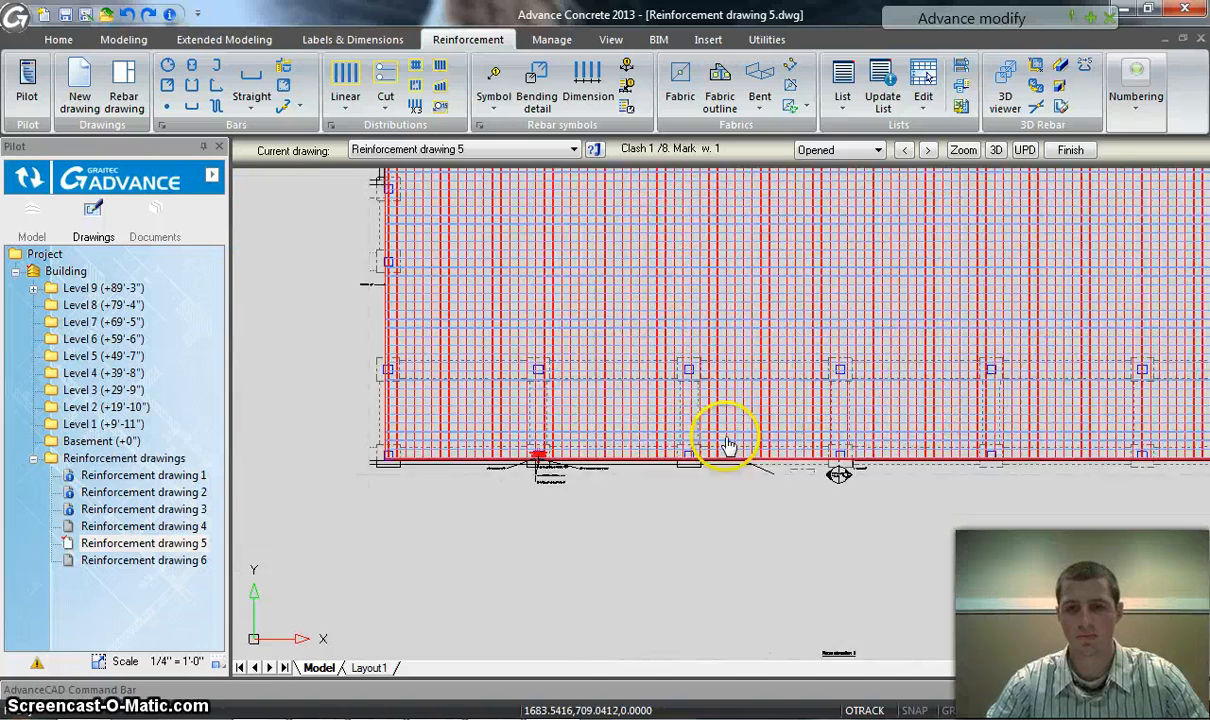
pyautogui.scroll(-2, 618, 548)
pyautogui.moveTo(706, 322); pyautogui.dragTo(680, 432, button='middle')
pyautogui.scroll(2, 710, 230)
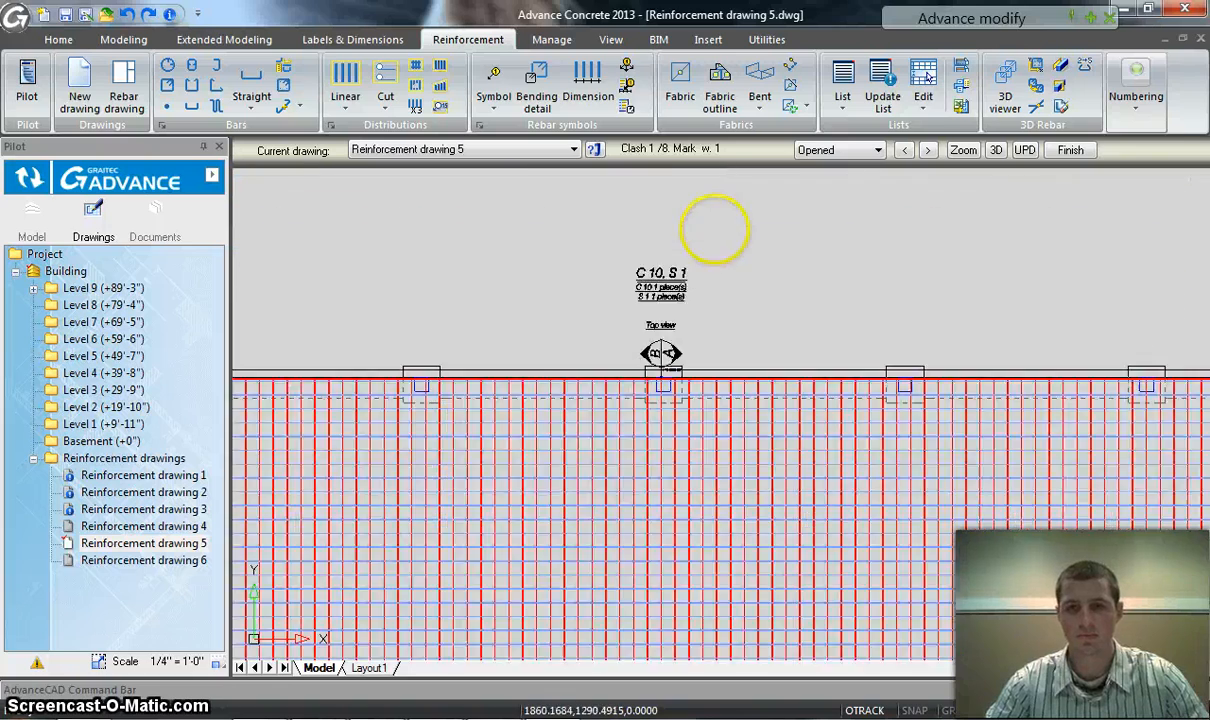
pyautogui.scroll(6, 710, 305)
pyautogui.scroll(-3, 692, 383)
pyautogui.scroll(-2, 700, 405)
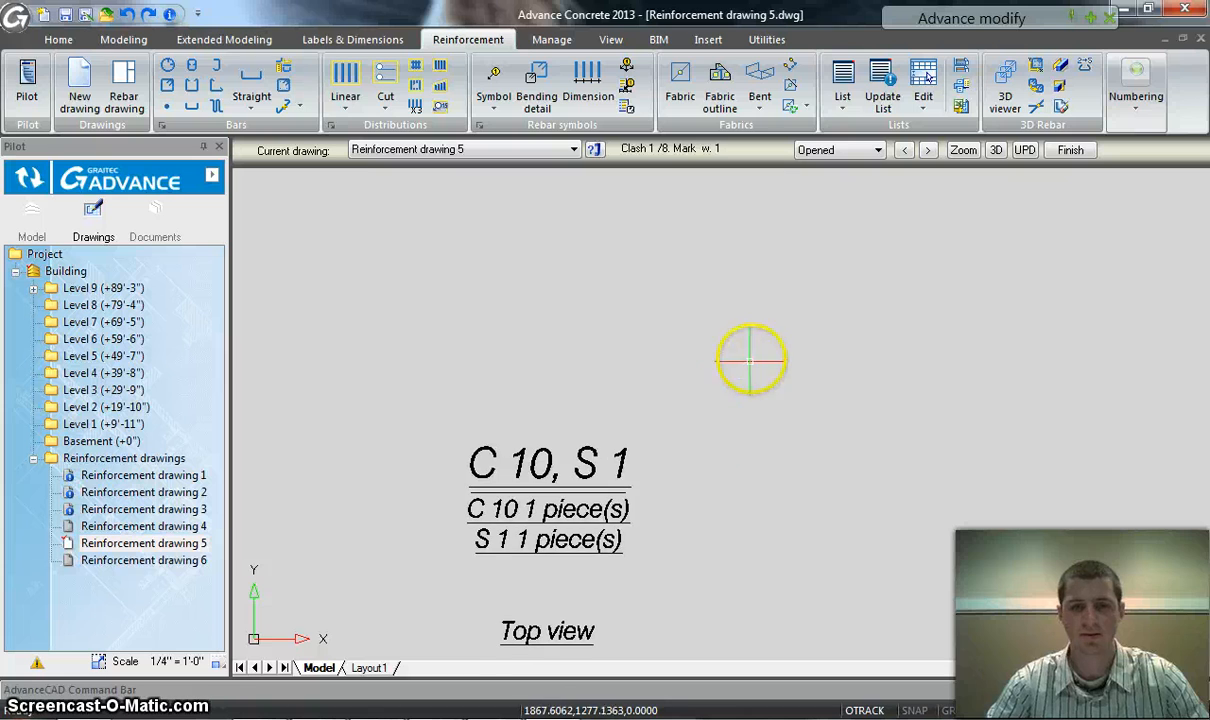
pyautogui.scroll(-2, 768, 430)
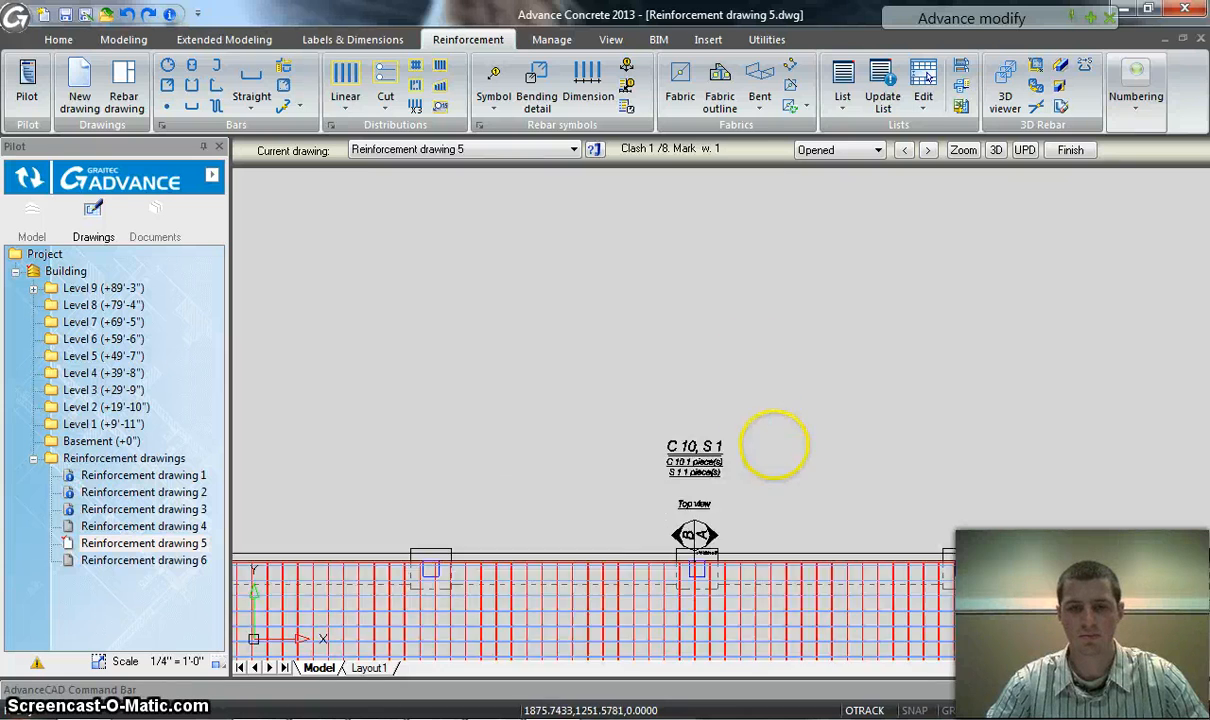
pyautogui.scroll(-2, 805, 540)
pyautogui.moveTo(810, 548)
pyautogui.mouseDown(button='middle')
pyautogui.moveTo(786, 475)
pyautogui.moveTo(776, 290)
pyautogui.mouseUp(button='middle')
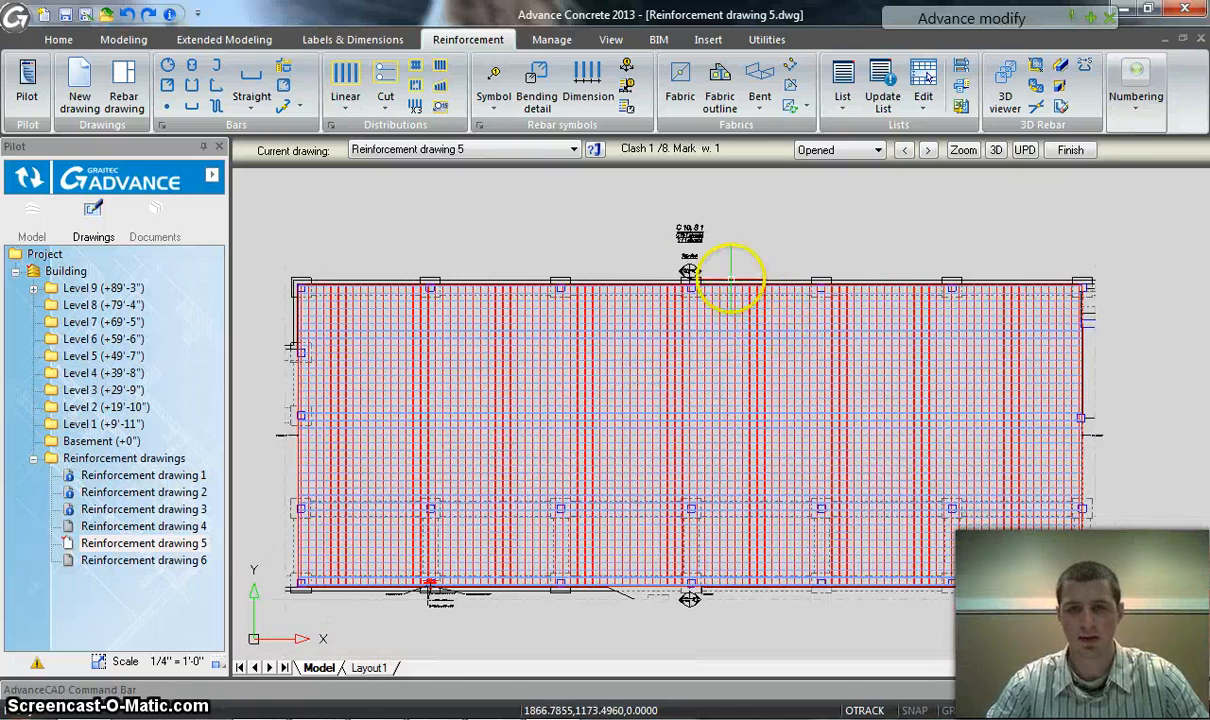
pyautogui.scroll(5, 700, 270)
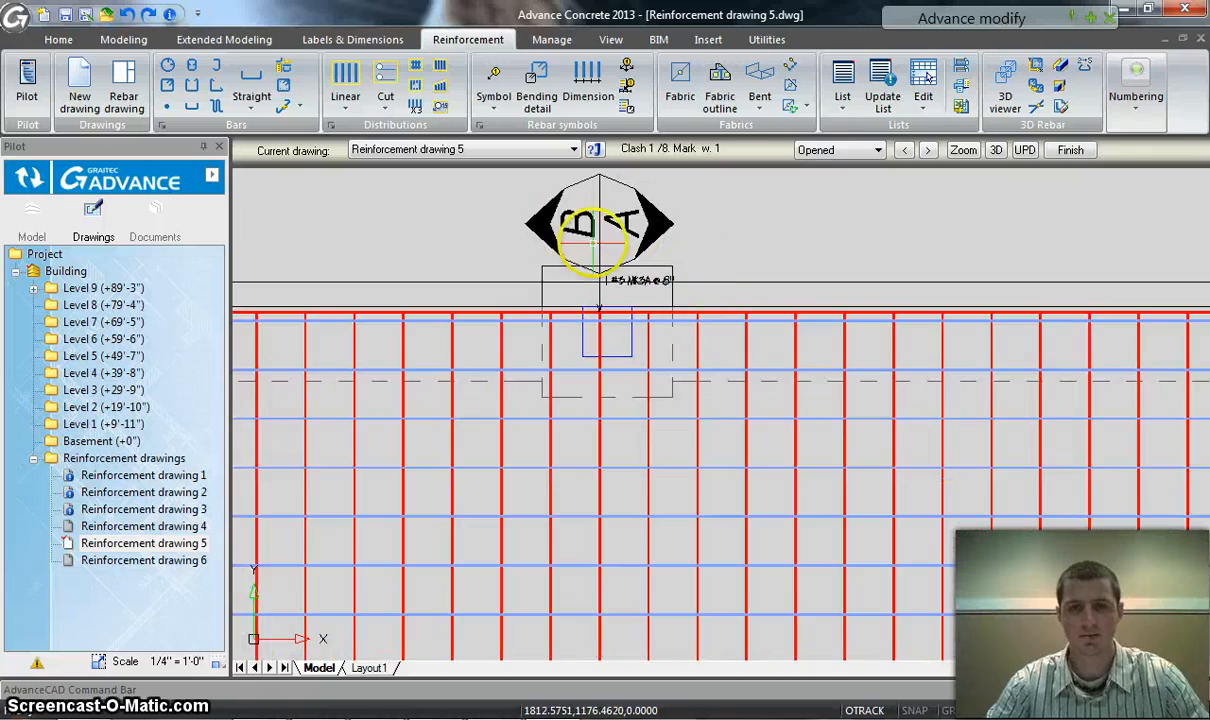
pyautogui.scroll(-6, 600, 221)
pyautogui.moveTo(724, 527); pyautogui.dragTo(740, 410, button='middle')
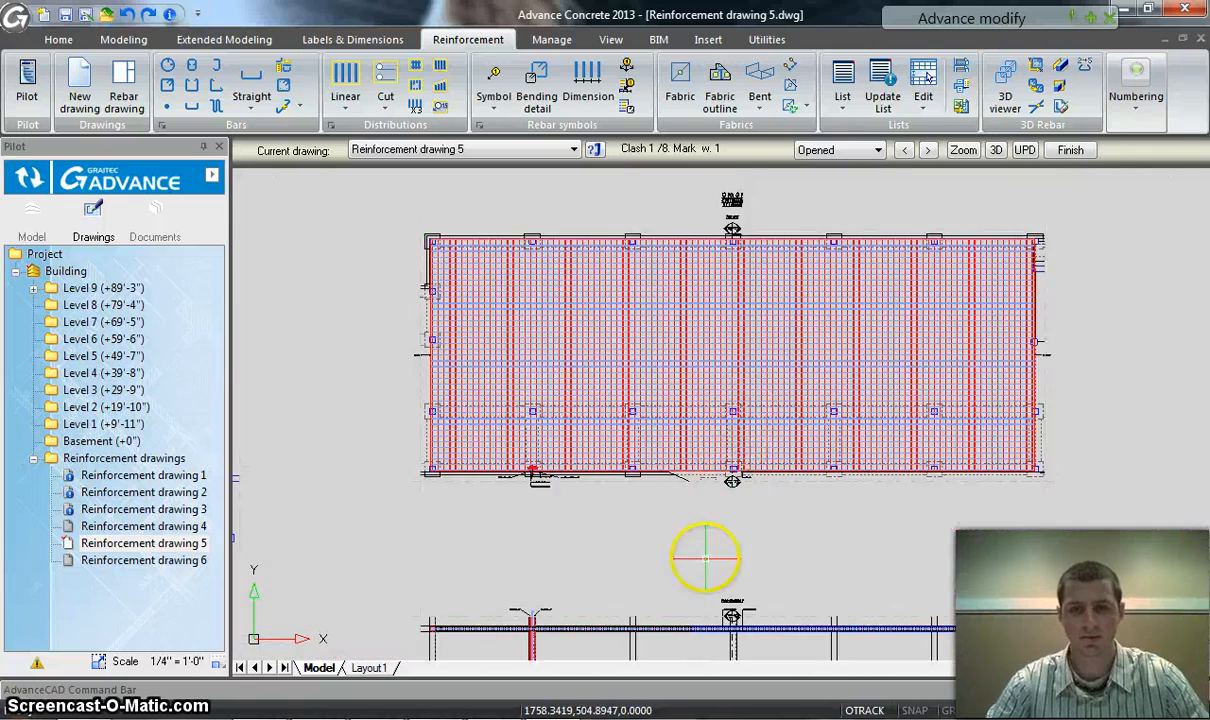
pyautogui.moveTo(702, 554); pyautogui.dragTo(724, 464, button='middle')
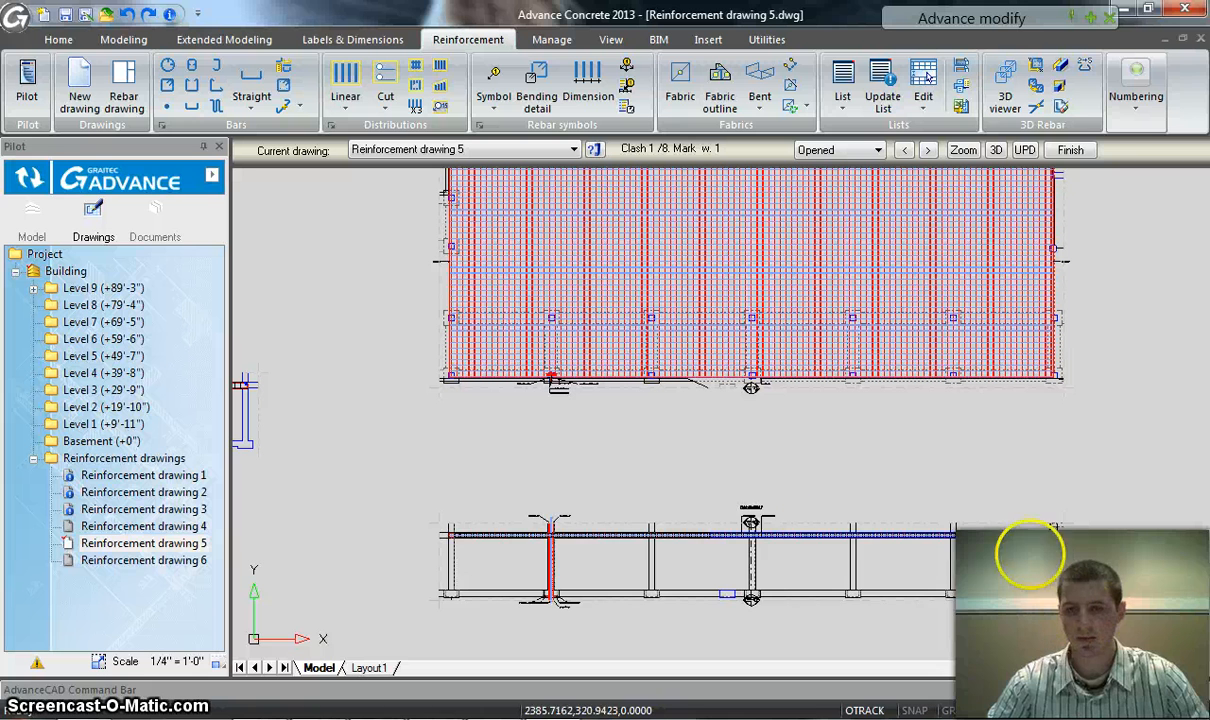
# Show the front elevation's reinforcement in the 3D viewer and enlarge the viewer window
pyautogui.moveTo(1028, 582); pyautogui.dragTo(405, 489)
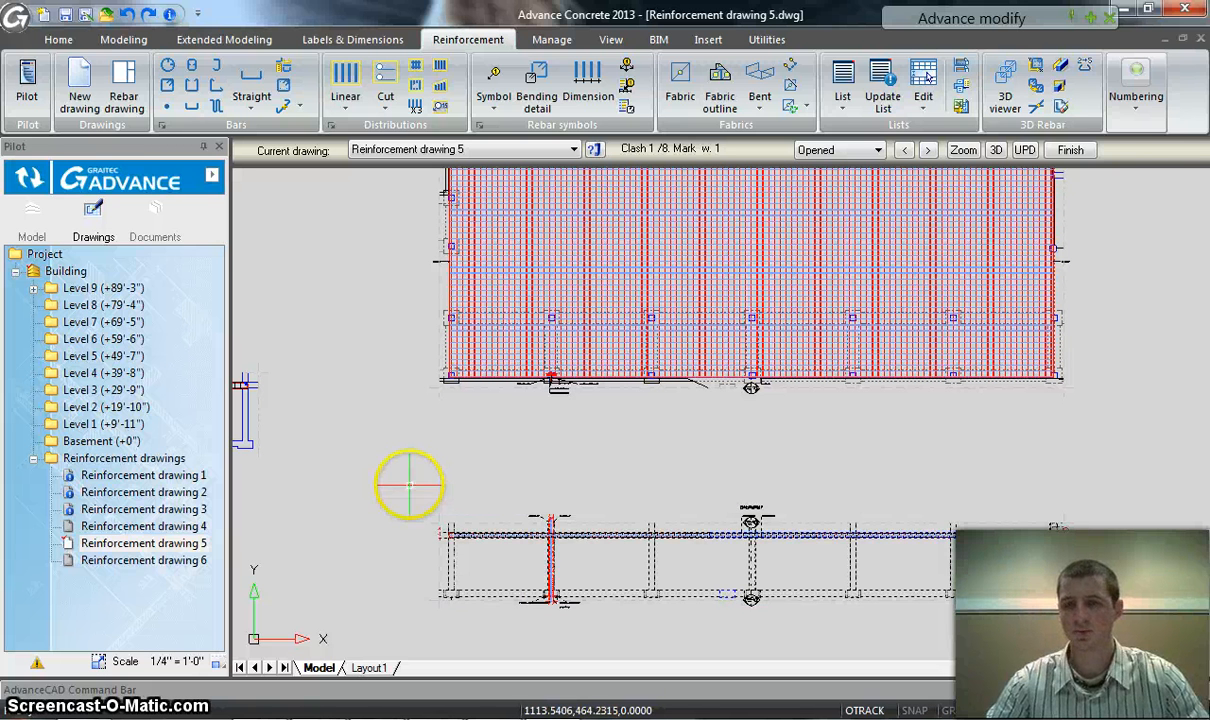
pyautogui.click(1010, 88)
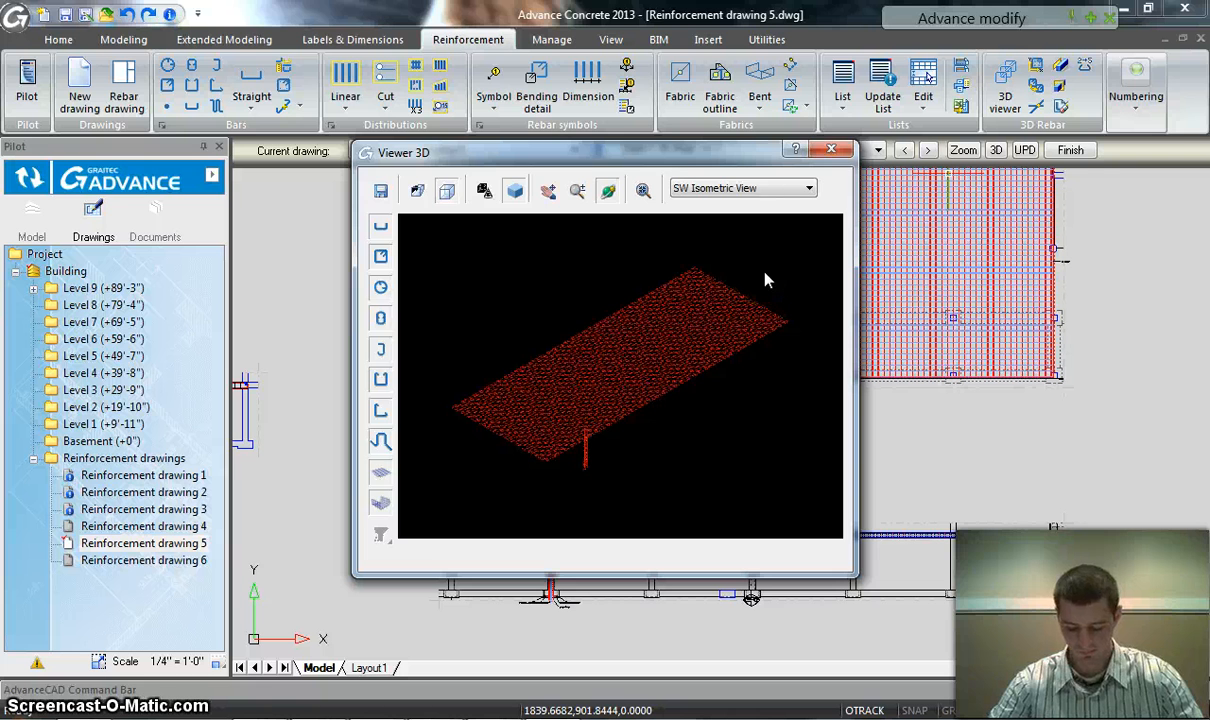
pyautogui.moveTo(689, 150); pyautogui.dragTo(388, 25)
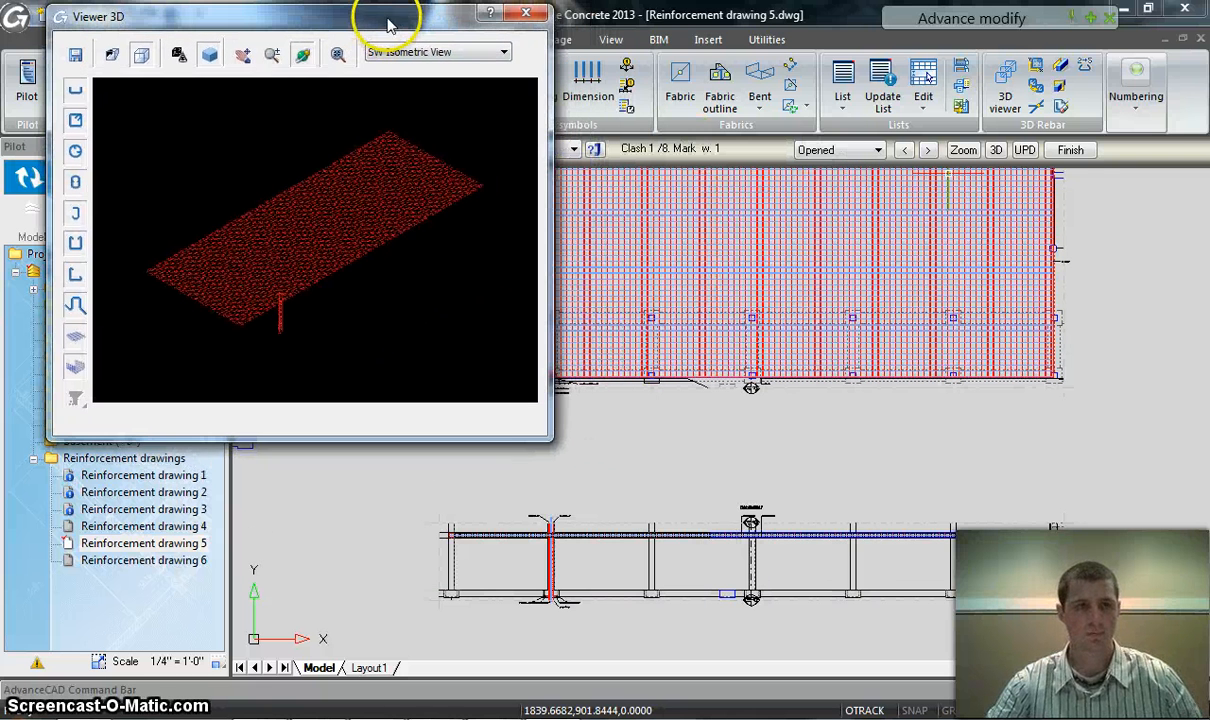
pyautogui.moveTo(547, 436); pyautogui.dragTo(1185, 683)
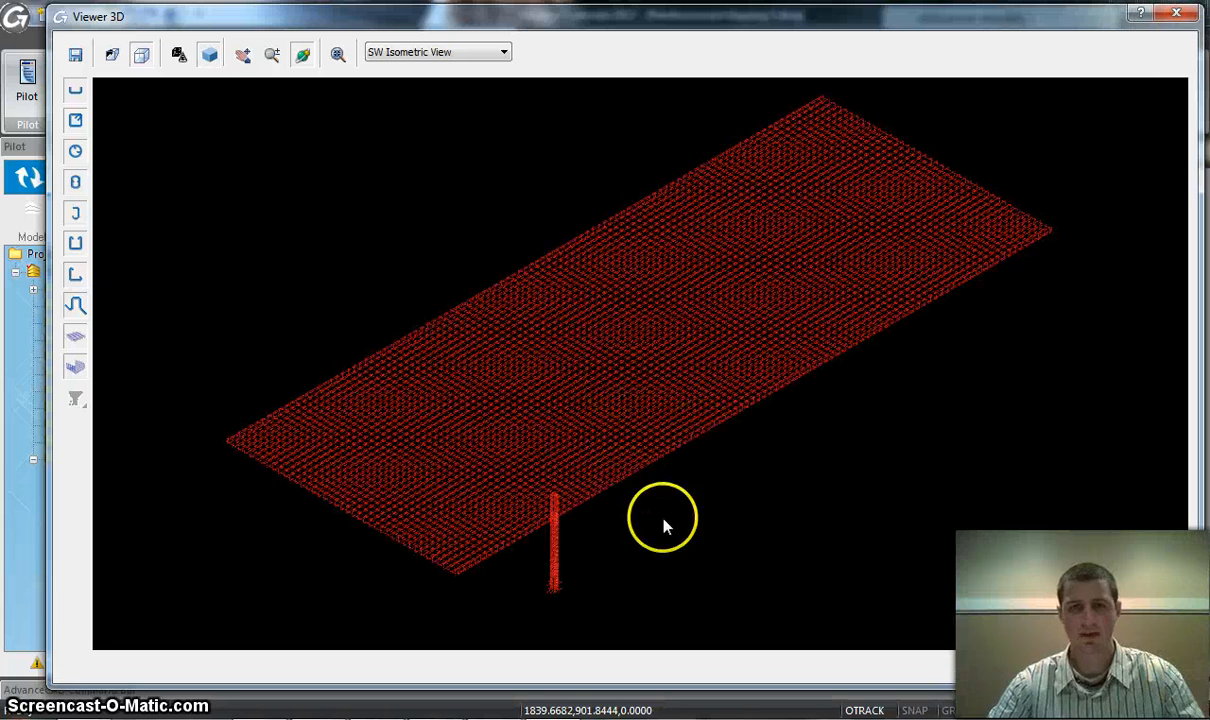
# Examine the slab edge bars and the upper part of the column cage in 3D from several angles
pyautogui.moveTo(783, 497); pyautogui.dragTo(802, 375, button='middle')
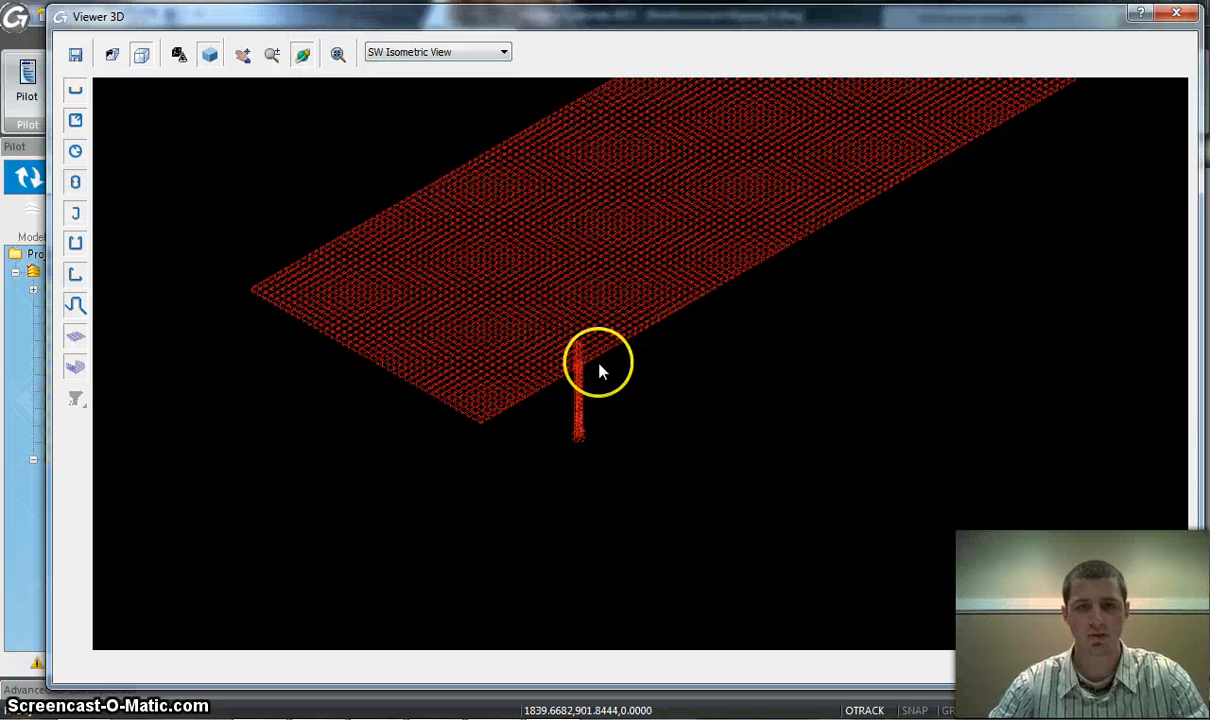
pyautogui.scroll(1, 603, 325)
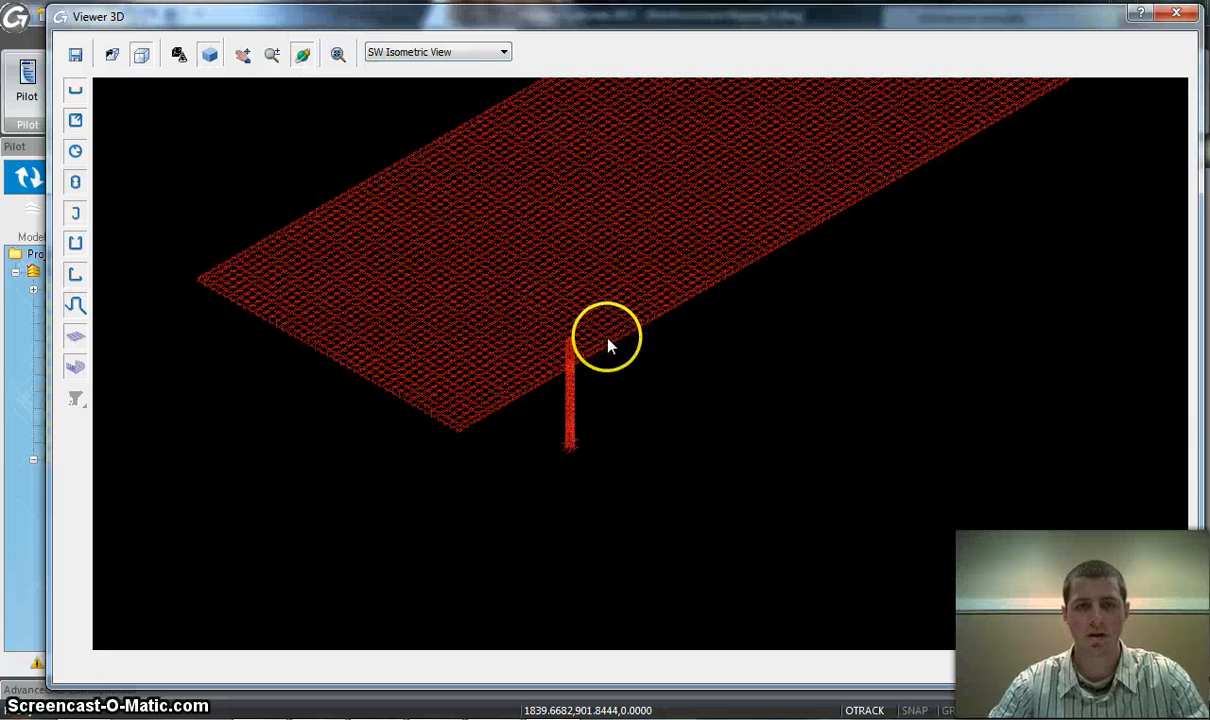
pyautogui.moveTo(548, 341); pyautogui.dragTo(580, 285, button='middle')
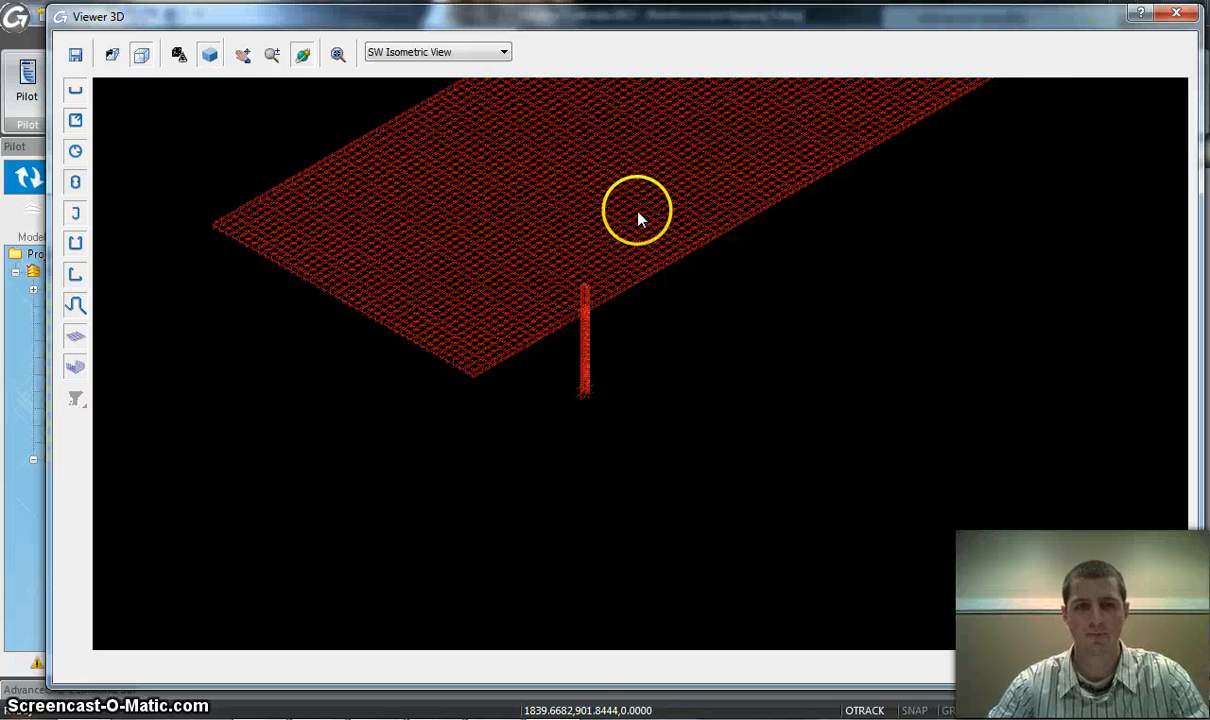
pyautogui.keyDown('shift'); pyautogui.moveTo(640, 218); pyautogui.dragTo(738, 318, button='middle'); pyautogui.keyUp('shift')
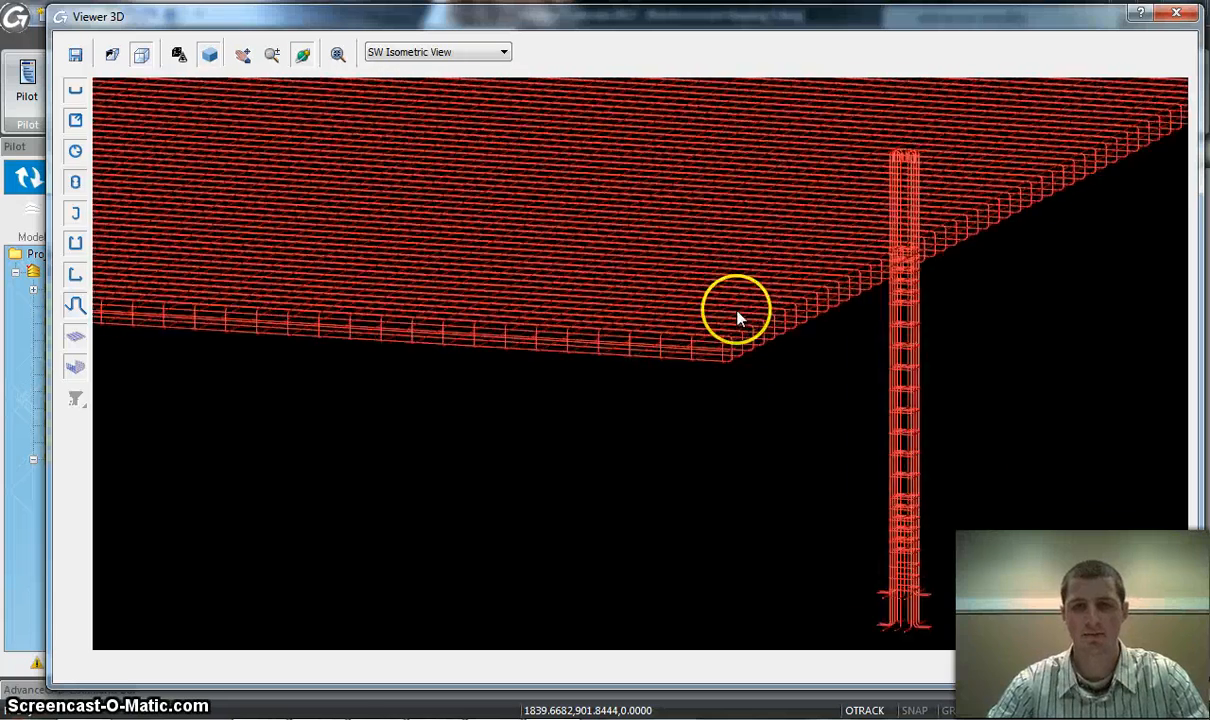
pyautogui.scroll(5, 738, 316)
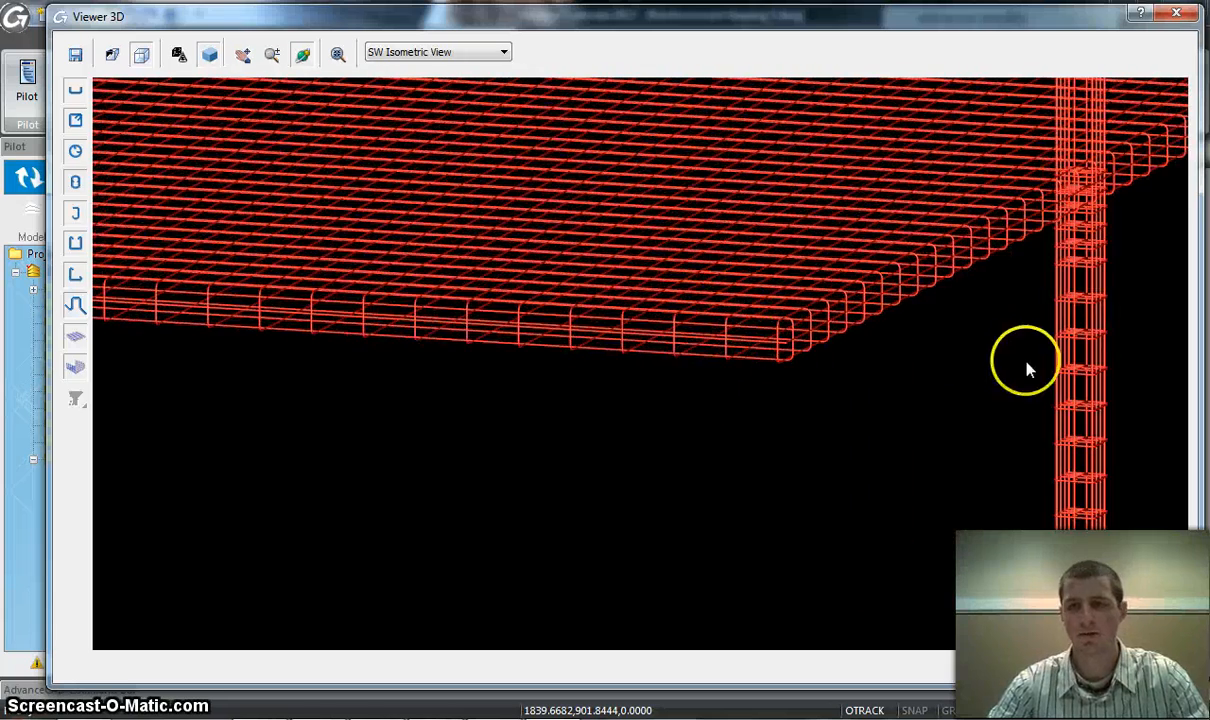
pyautogui.keyDown('shift'); pyautogui.moveTo(1027, 366); pyautogui.dragTo(725, 450, button='middle'); pyautogui.keyUp('shift')
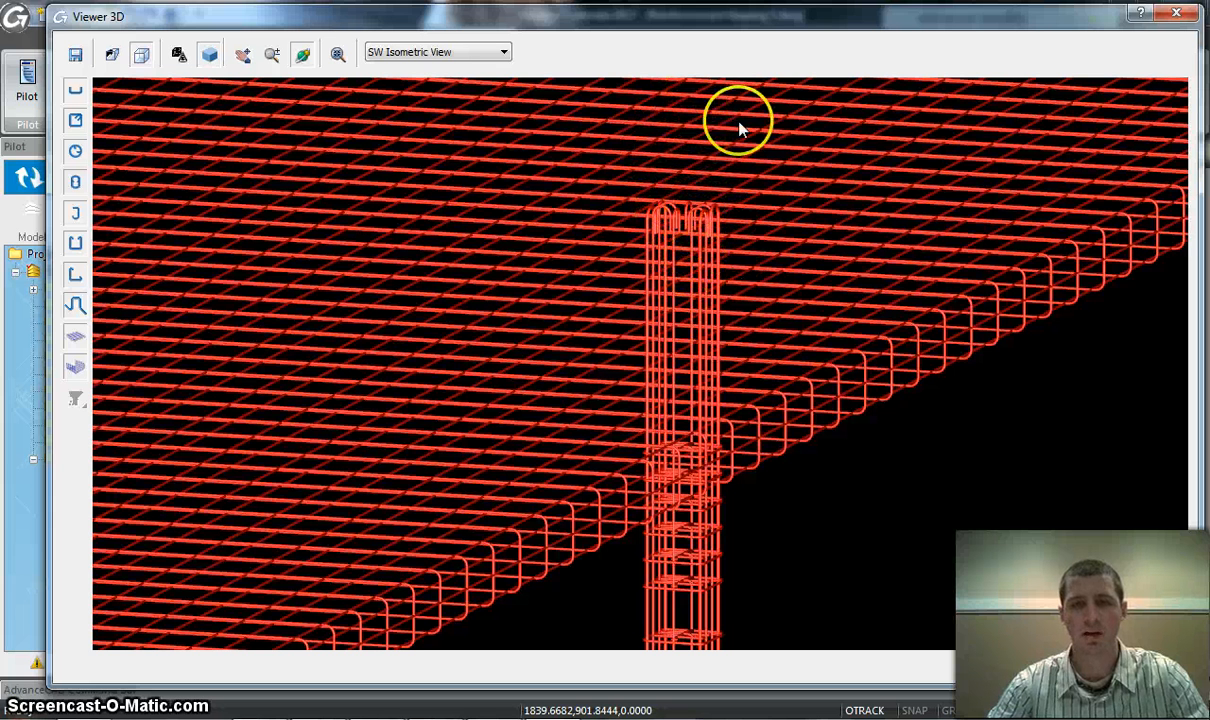
pyautogui.moveTo(810, 598); pyautogui.dragTo(800, 320, button='middle')
pyautogui.moveTo(706, 80); pyautogui.dragTo(848, 487, button='middle')
pyautogui.moveTo(848, 487); pyautogui.dragTo(852, 501)
pyautogui.moveTo(750, 393); pyautogui.dragTo(837, 178)
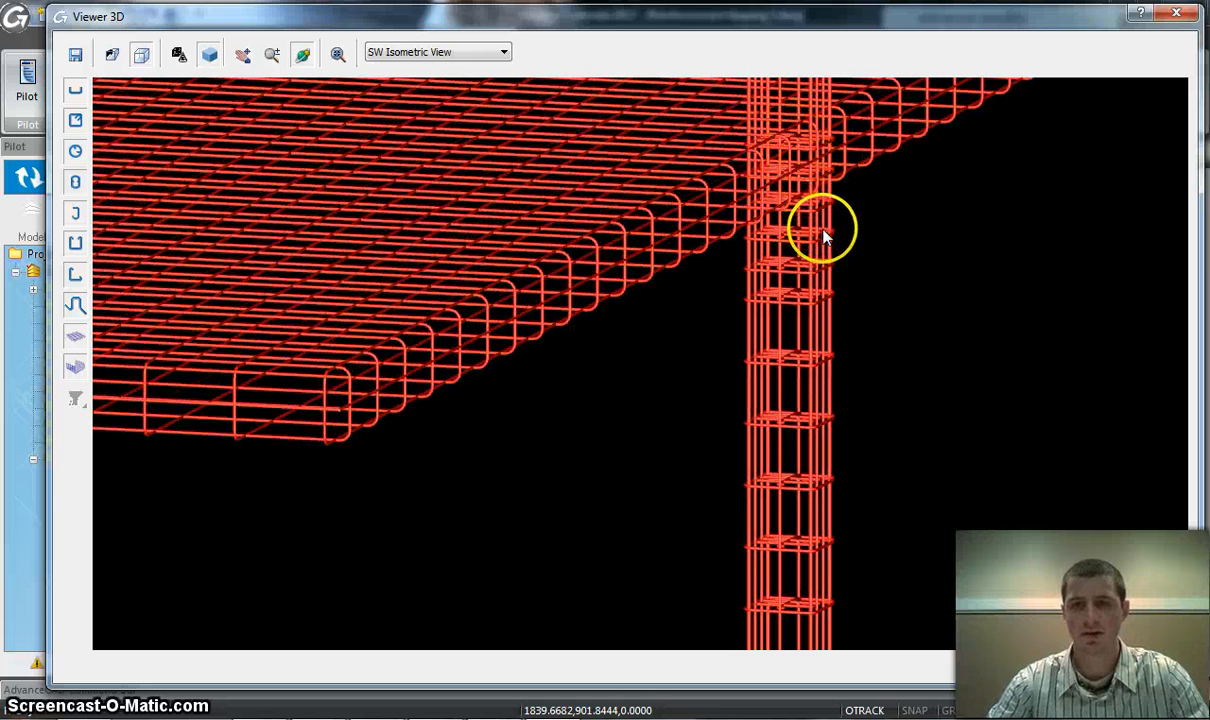
# Examine the column's stirrups, its footing bars and the slab mesh in 3D, and close the viewer
pyautogui.moveTo(910, 550); pyautogui.dragTo(816, 463)
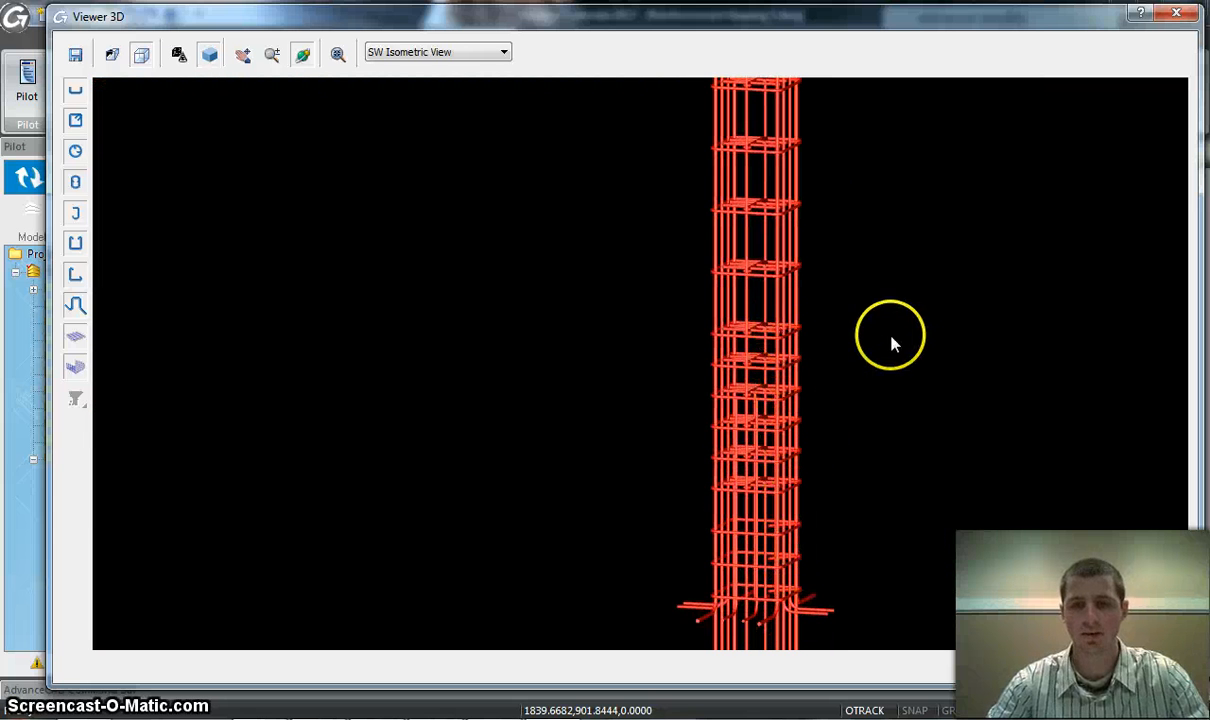
pyautogui.moveTo(891, 343); pyautogui.dragTo(851, 263)
pyautogui.moveTo(858, 376); pyautogui.dragTo(818, 212)
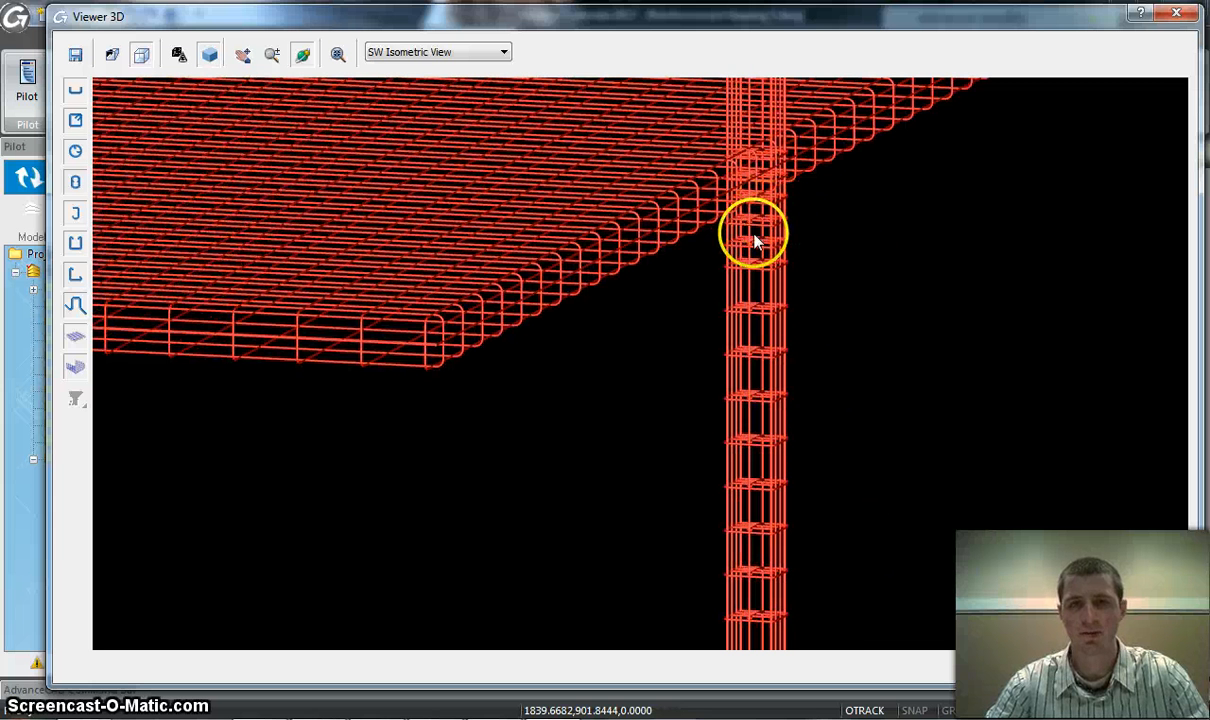
pyautogui.moveTo(885, 208); pyautogui.dragTo(783, 257)
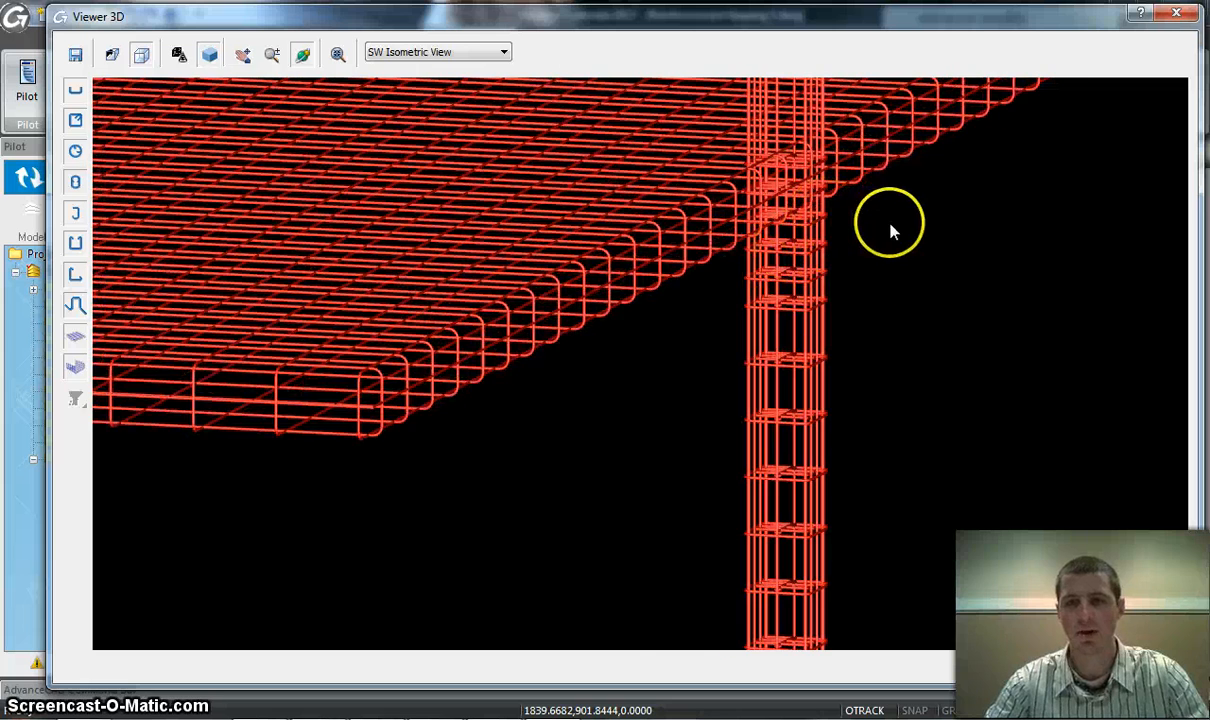
pyautogui.moveTo(772, 344); pyautogui.dragTo(798, 428)
pyautogui.scroll(-3, 815, 420)
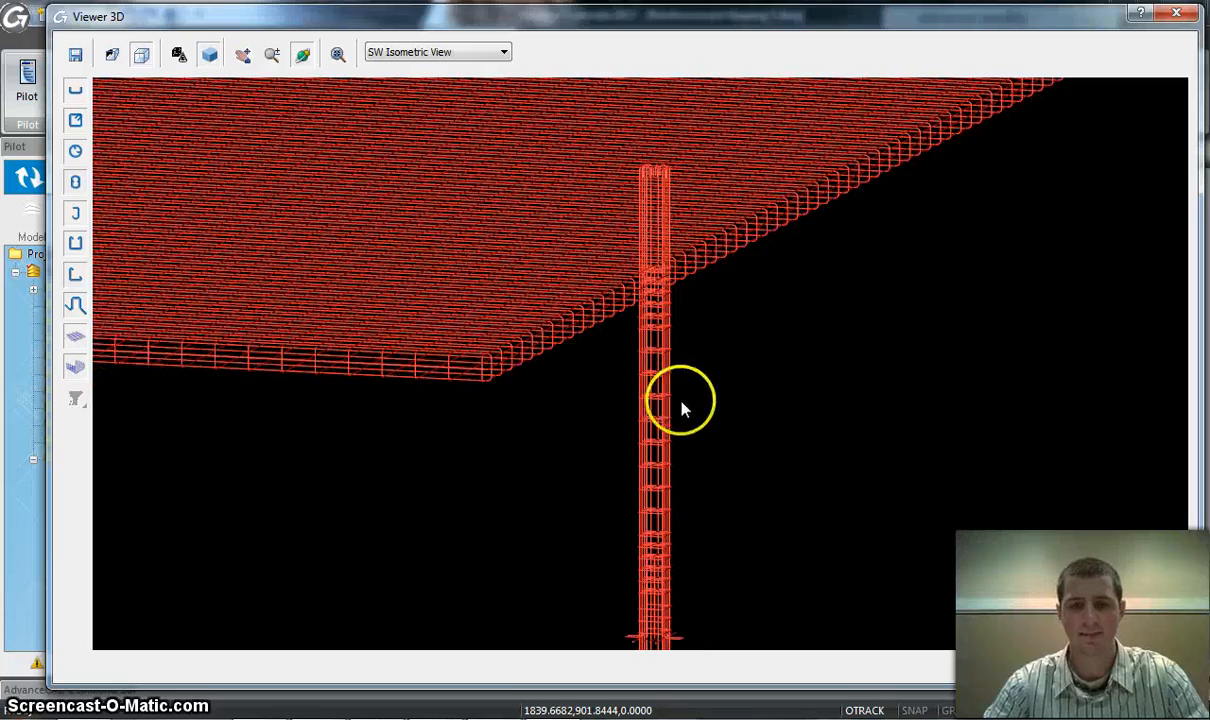
pyautogui.moveTo(602, 392); pyautogui.dragTo(734, 426)
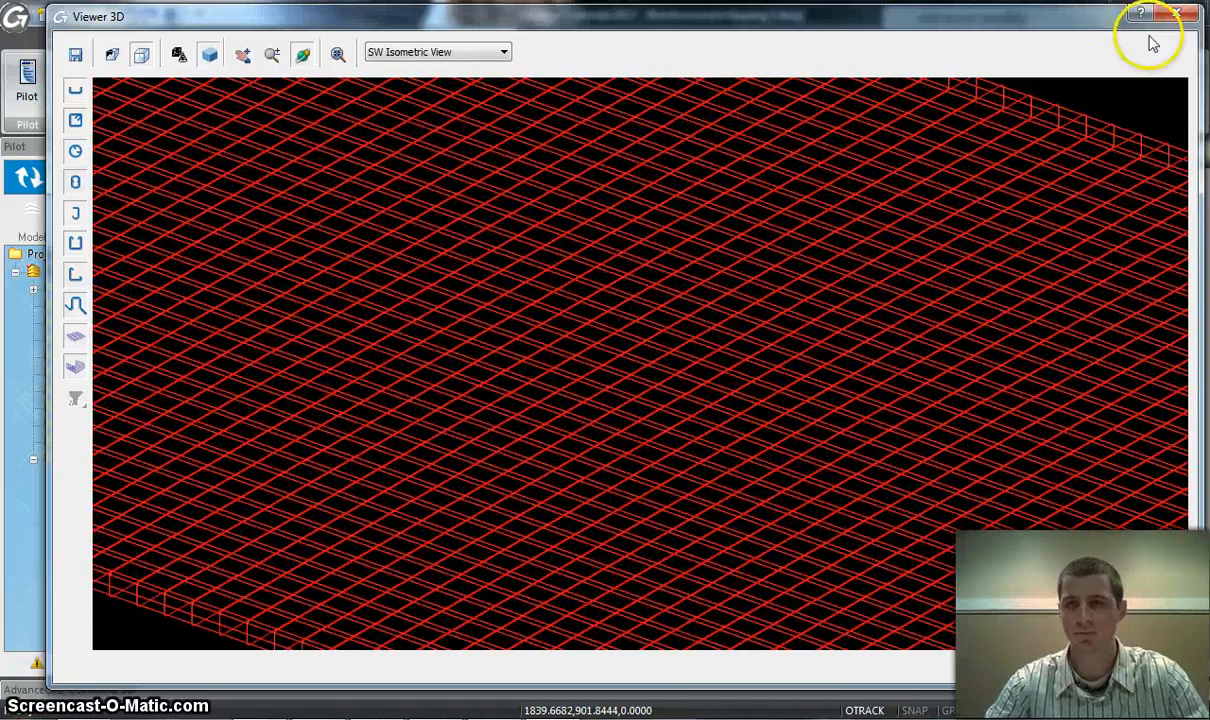
pyautogui.click(1176, 13)
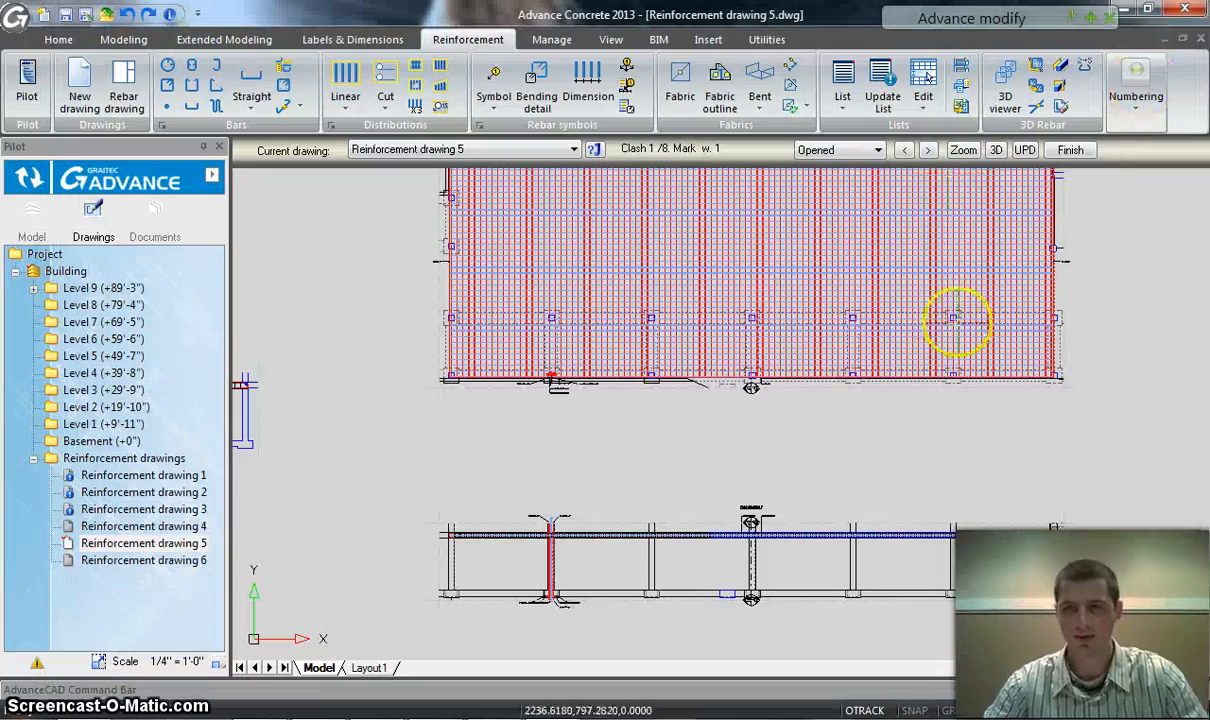
# Run clash detection on the section view beside the top view with 0" tolerance, excluding diameters below #3 and showing clashes on the smartbar
pyautogui.scroll(-4, 1062, 397)
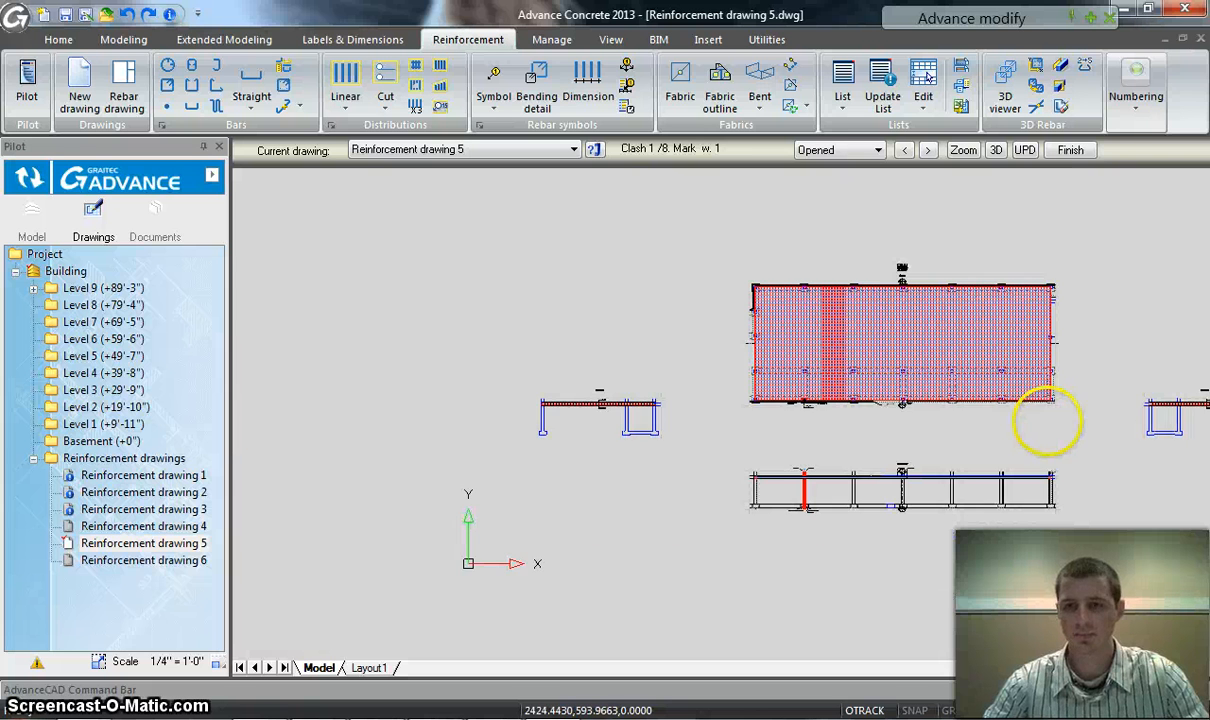
pyautogui.moveTo(1130, 440); pyautogui.dragTo(1020, 427, button='middle')
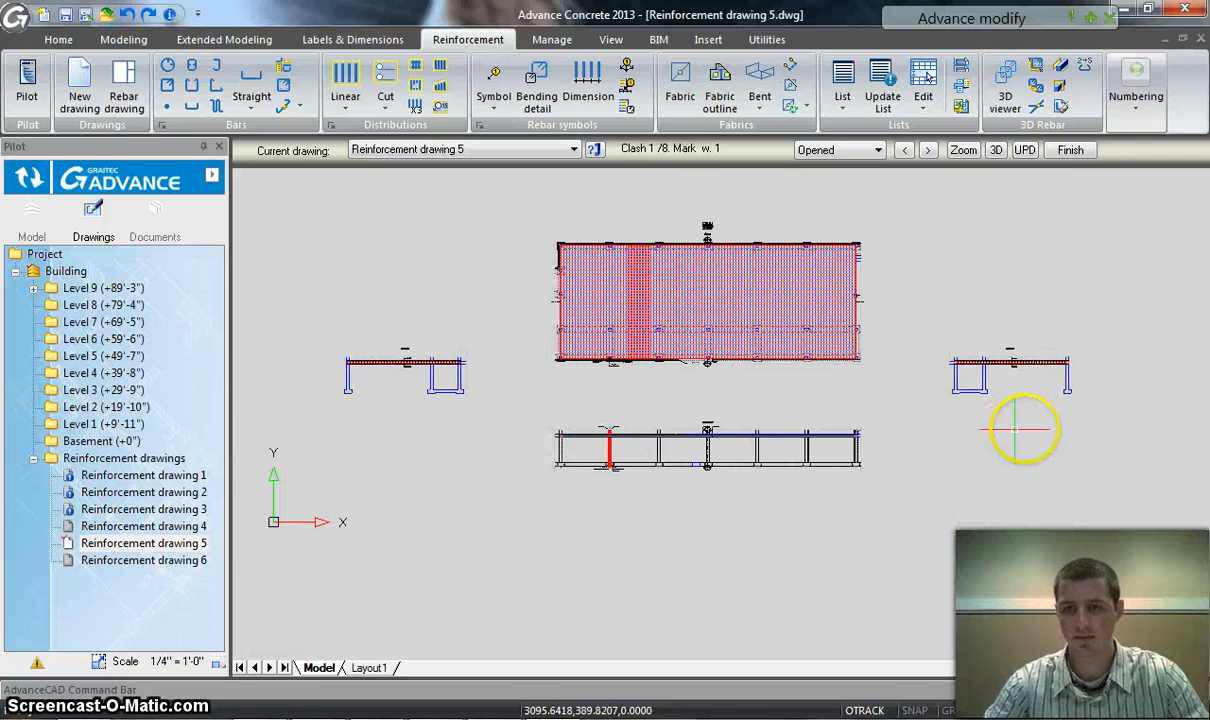
pyautogui.click(1126, 430)
pyautogui.click(940, 342)
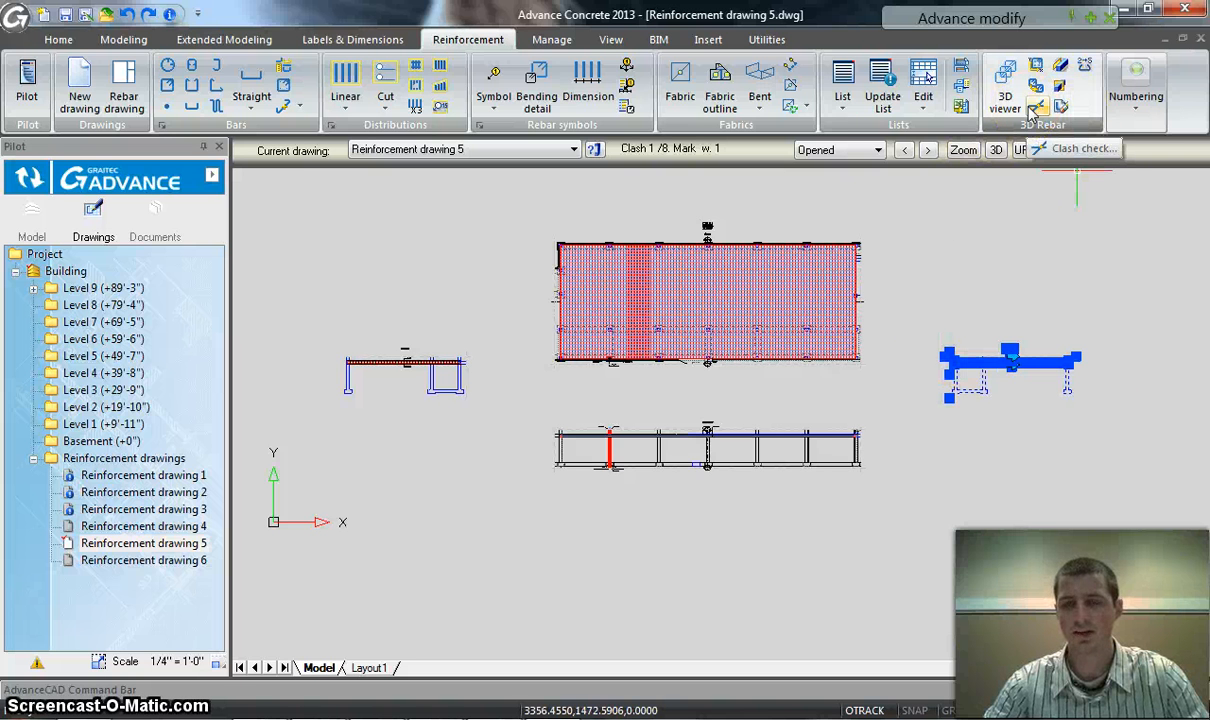
pyautogui.click(1033, 112)
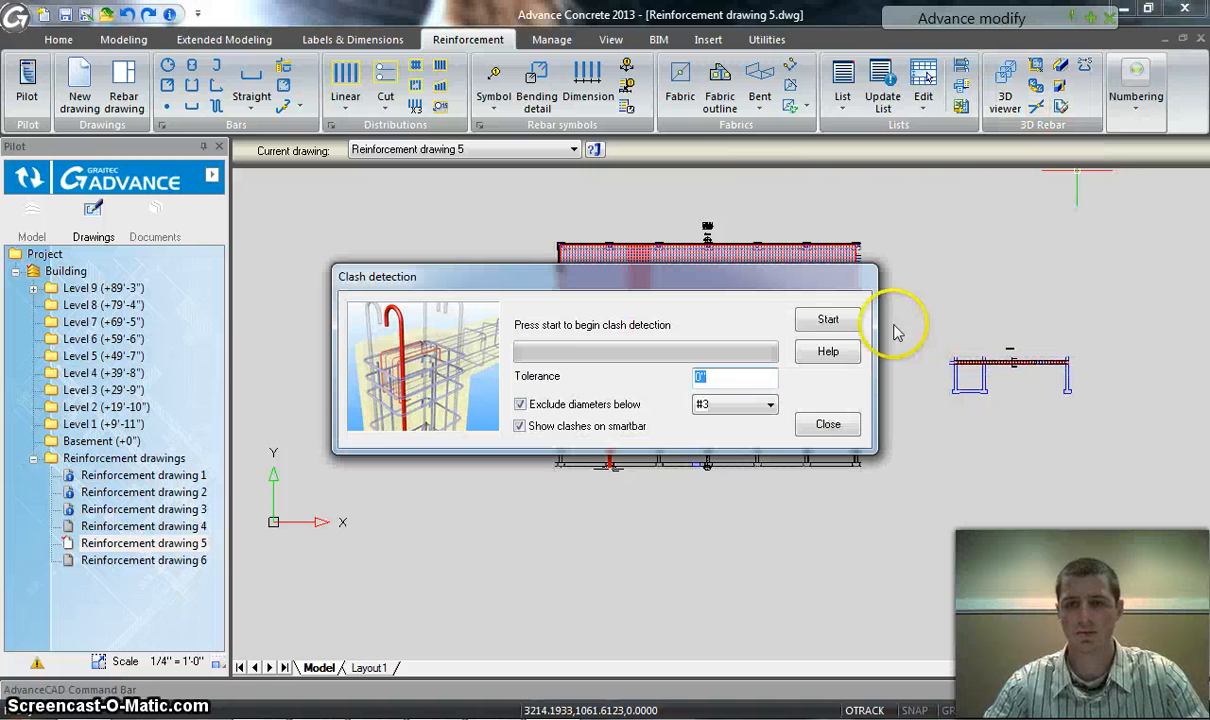
pyautogui.click(838, 321)
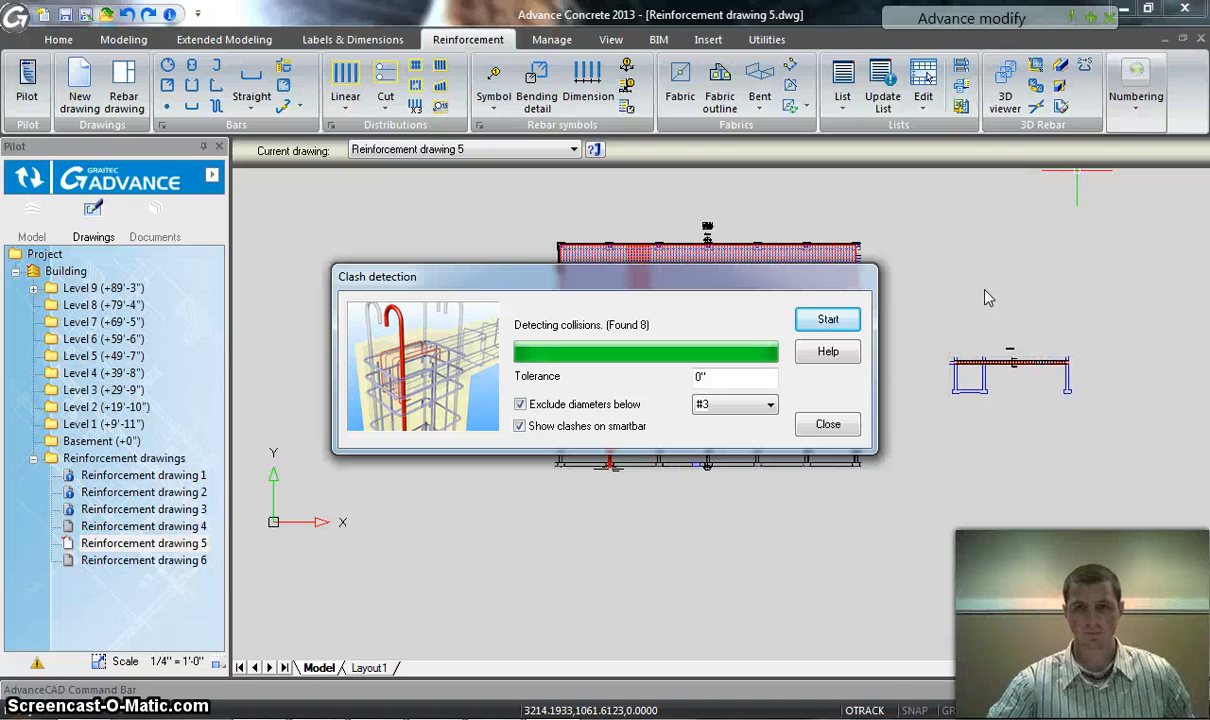
pyautogui.click(829, 425)
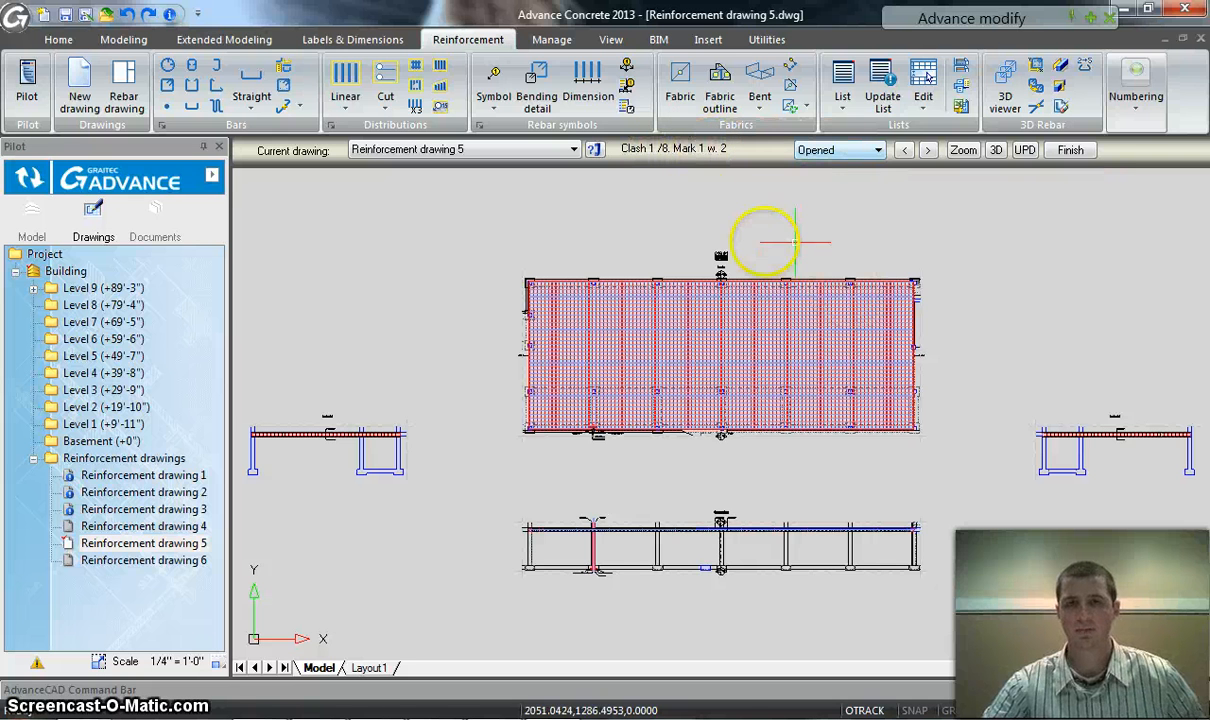
# Zoom to the first and second detected clashes in turn and examine the bars at each marker
pyautogui.click(963, 150)
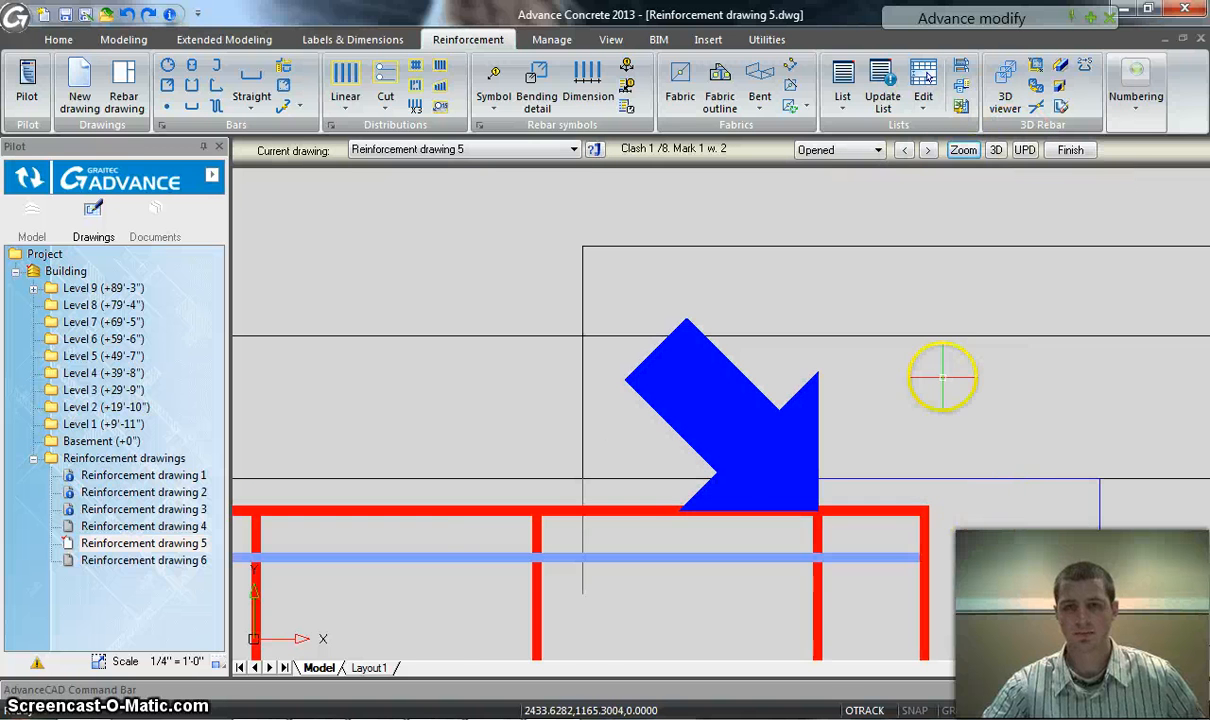
pyautogui.scroll(-3, 942, 420)
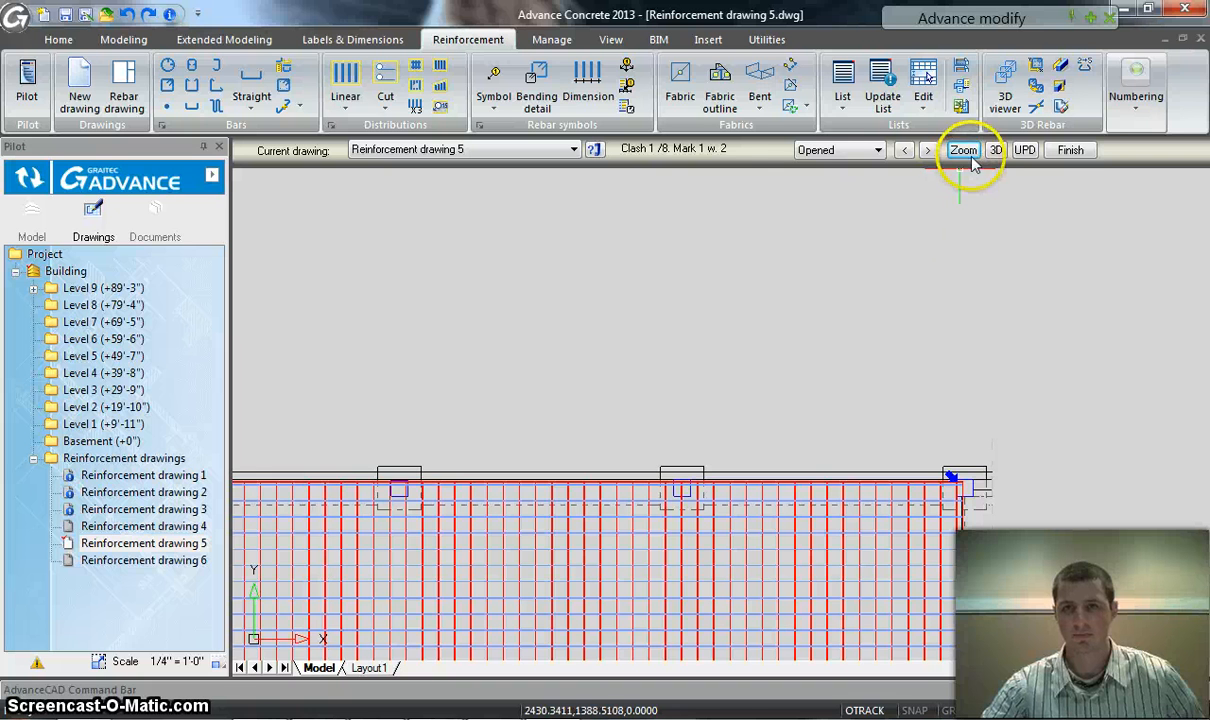
pyautogui.click(928, 150)
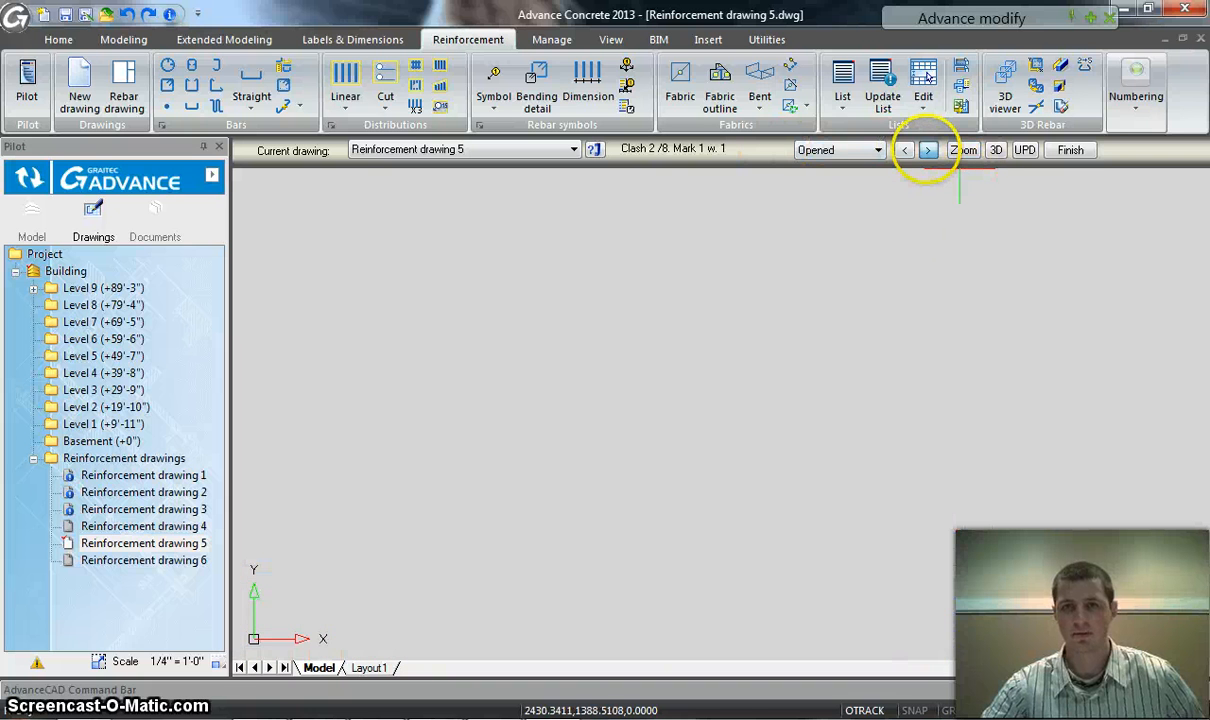
pyautogui.click(966, 152)
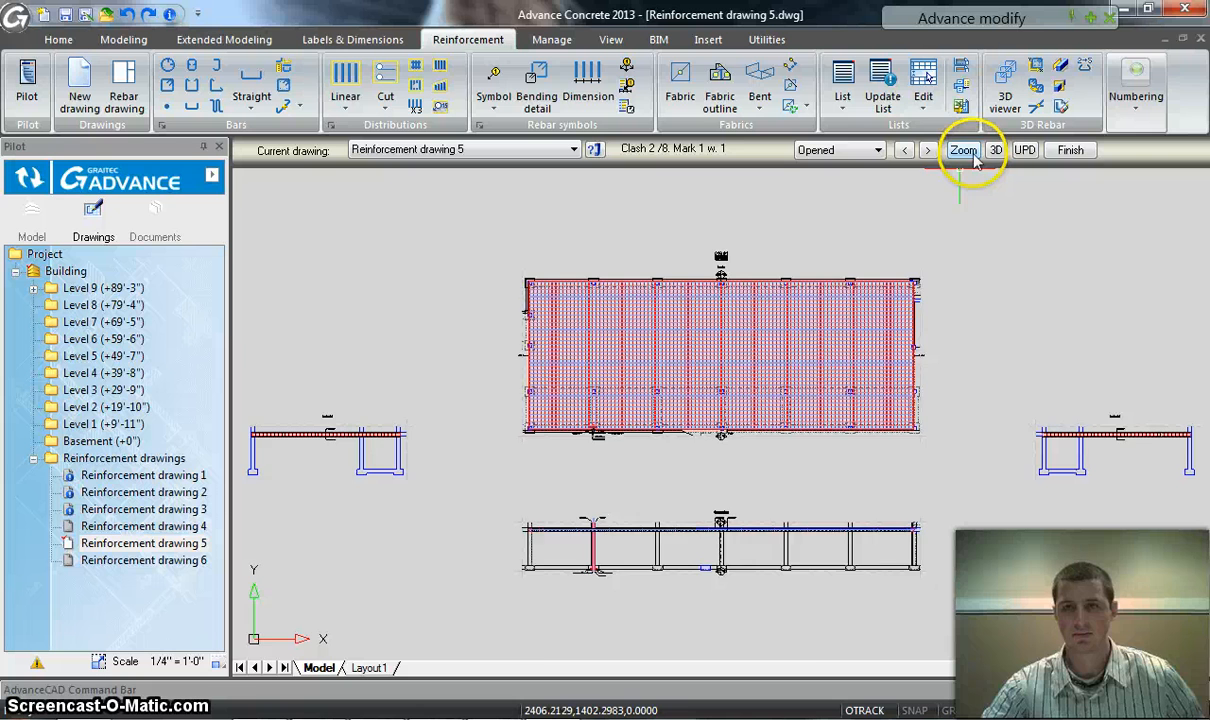
pyautogui.click(970, 156)
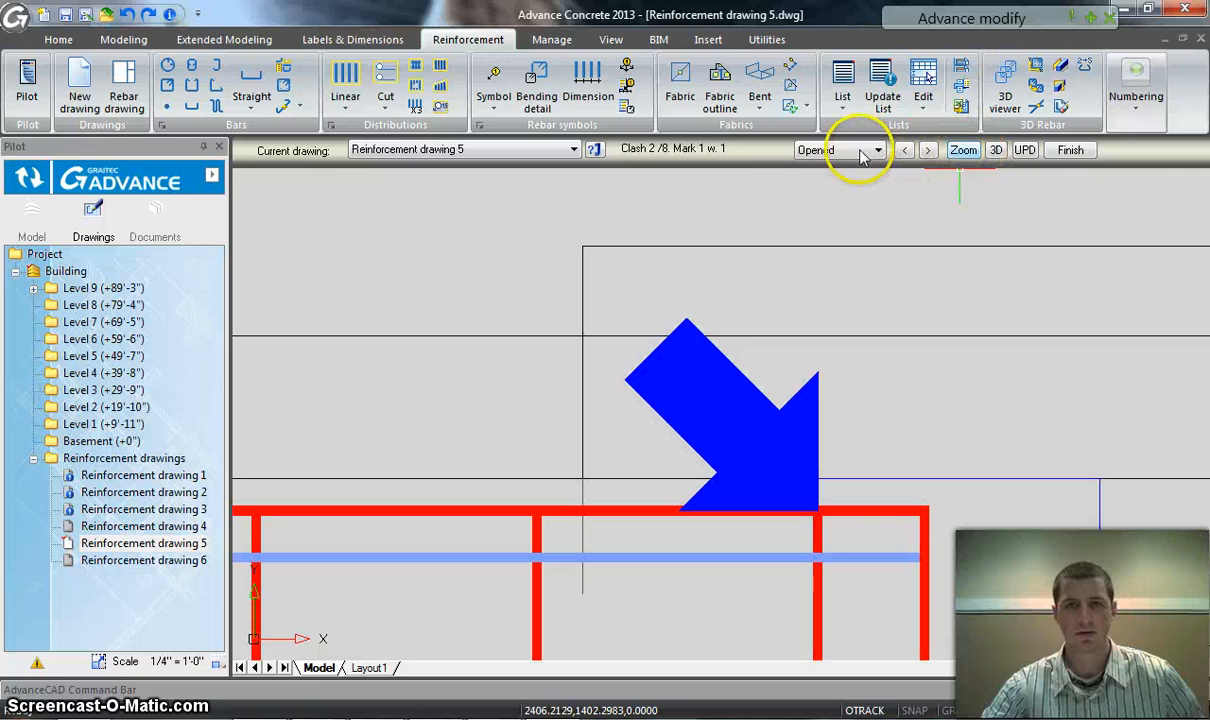
# Keep the clash detection results when asked to discard them, and examine the slab corner around the second clash
pyautogui.click(1070, 149)
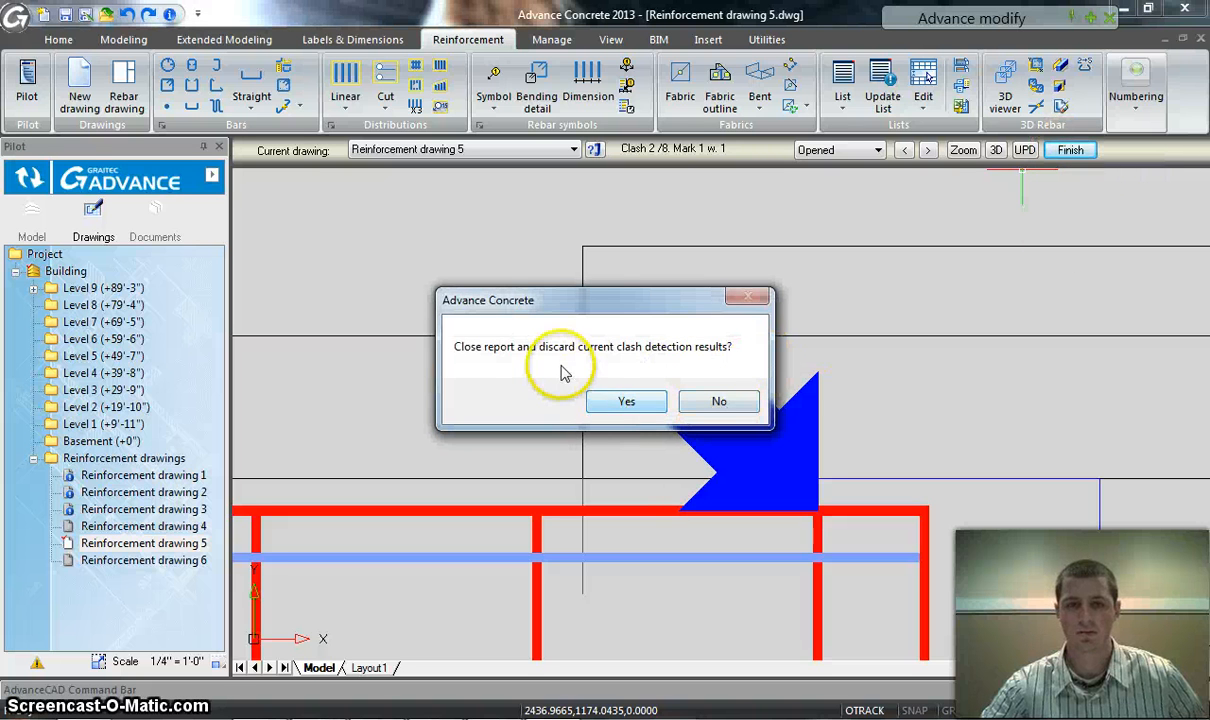
pyautogui.click(714, 403)
pyautogui.scroll(-3, 735, 319)
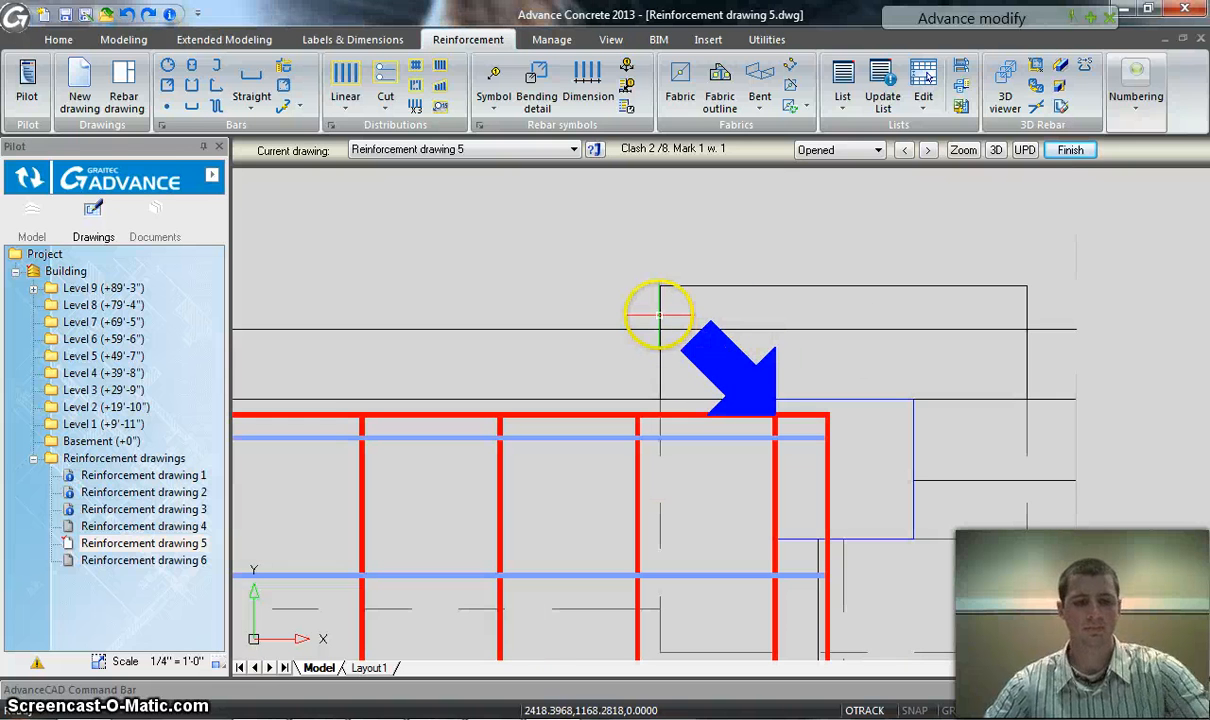
pyautogui.scroll(-3, 648, 310)
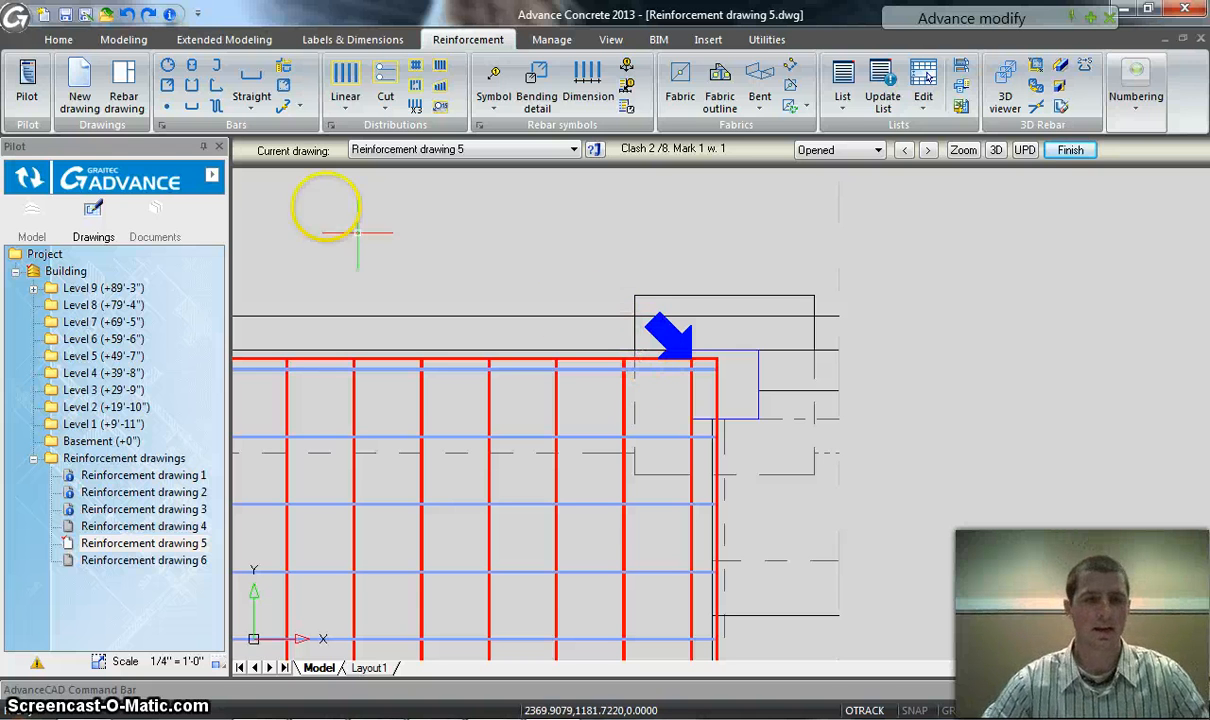
# Switch from the reinforcement drawing to the building model, show the whole building, and isolate Level 2 (+19'-10")
pyautogui.click(58, 38)
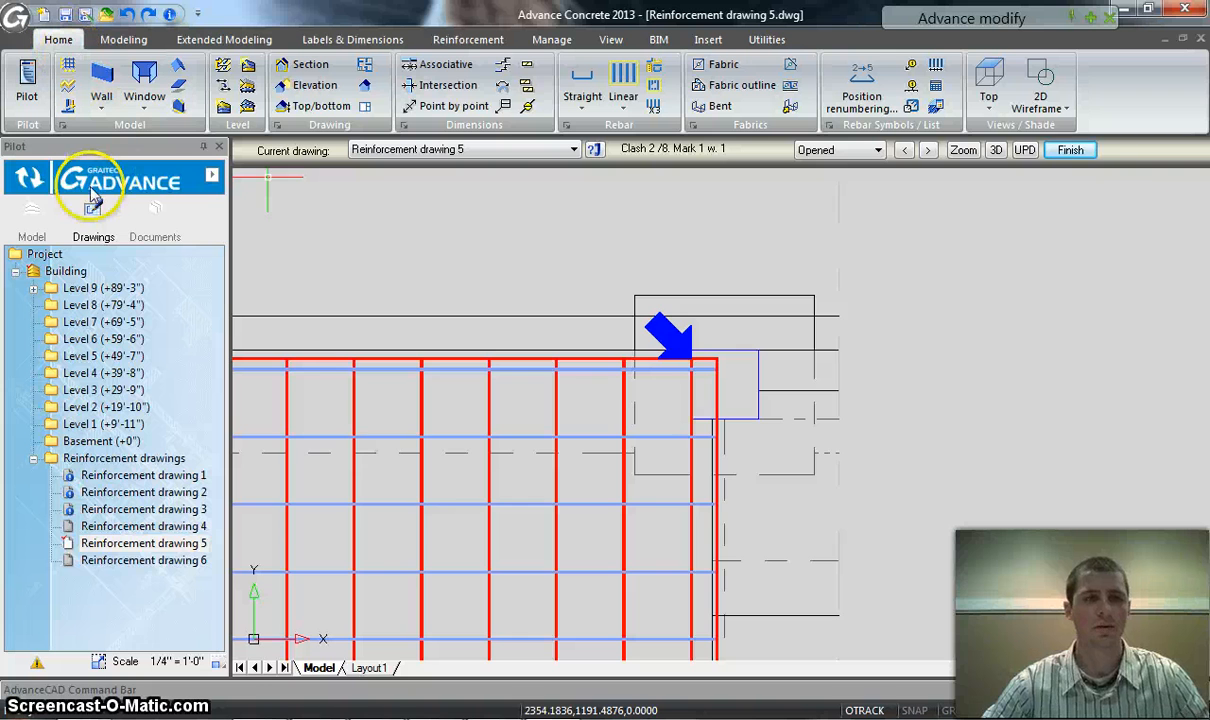
pyautogui.click(28, 182)
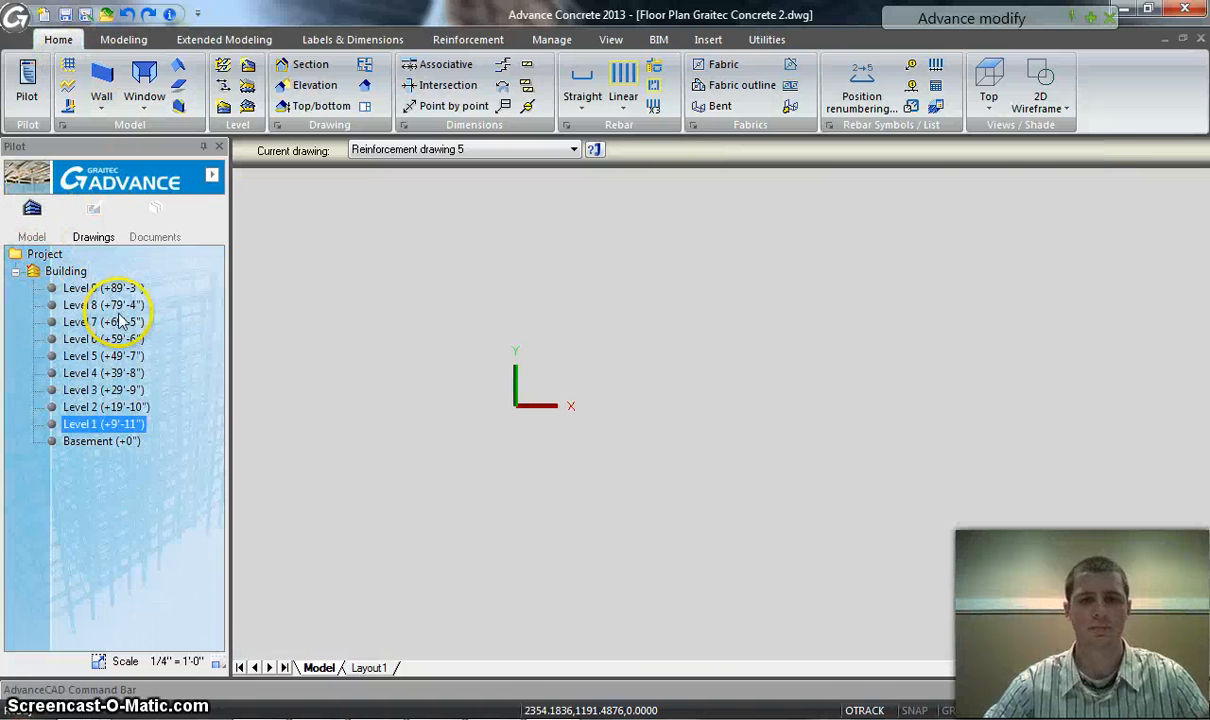
pyautogui.click(34, 273)
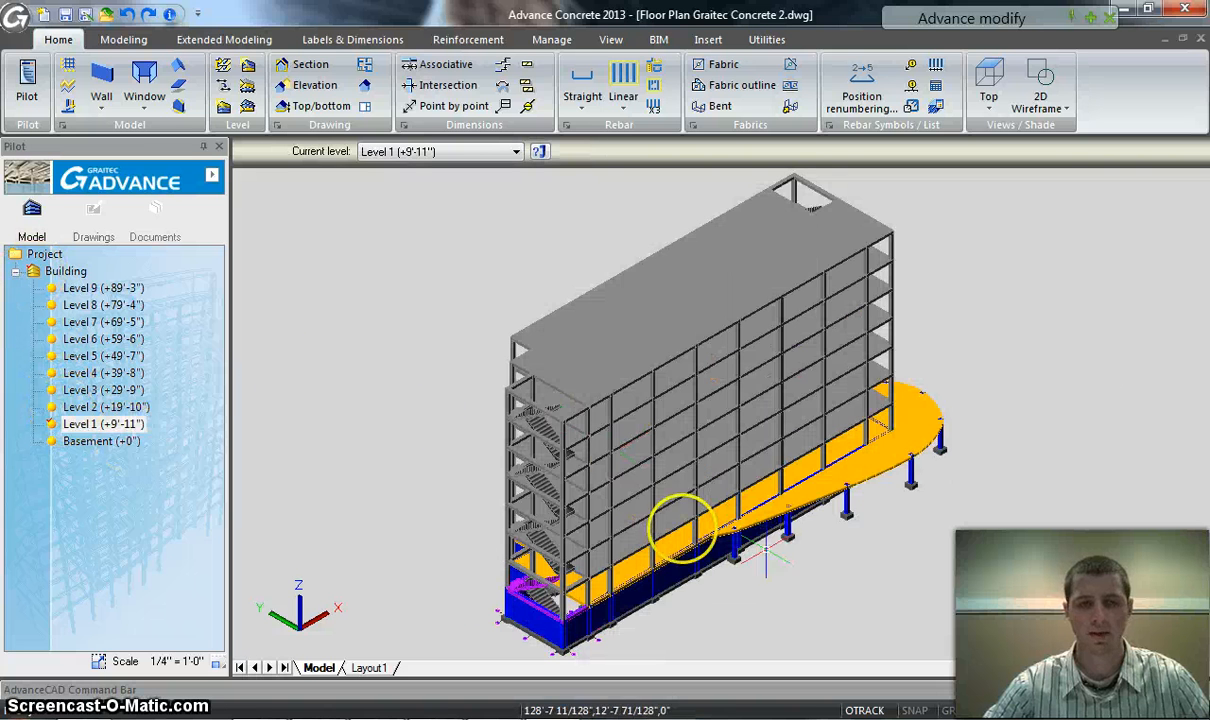
pyautogui.click(52, 406)
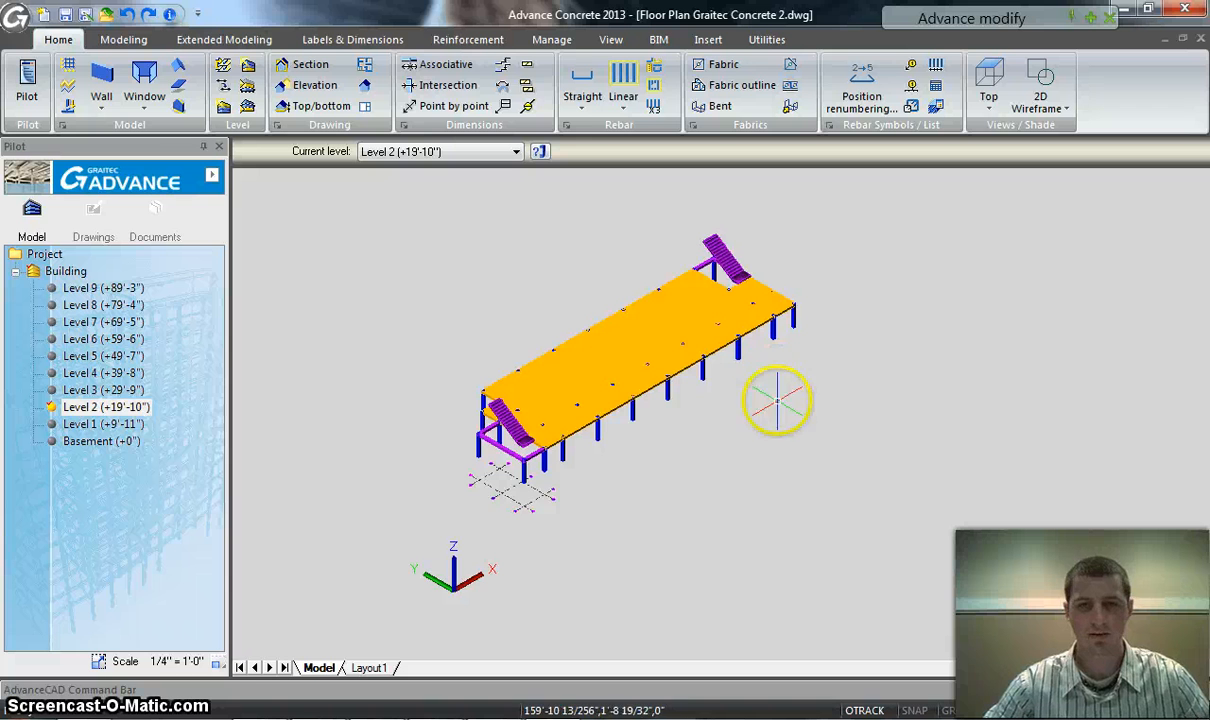
# Select all Level 2 elements and open the bill of materials settings for them
pyautogui.click(985, 459)
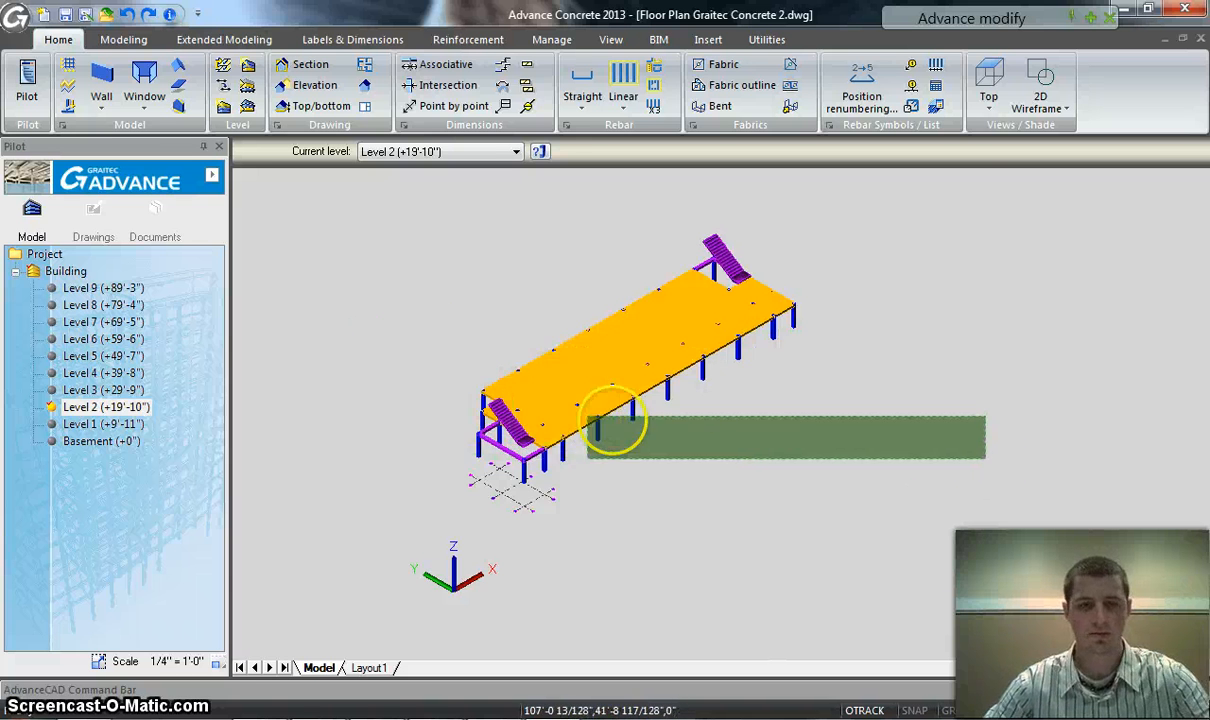
pyautogui.press('Escape')
pyautogui.click(974, 490)
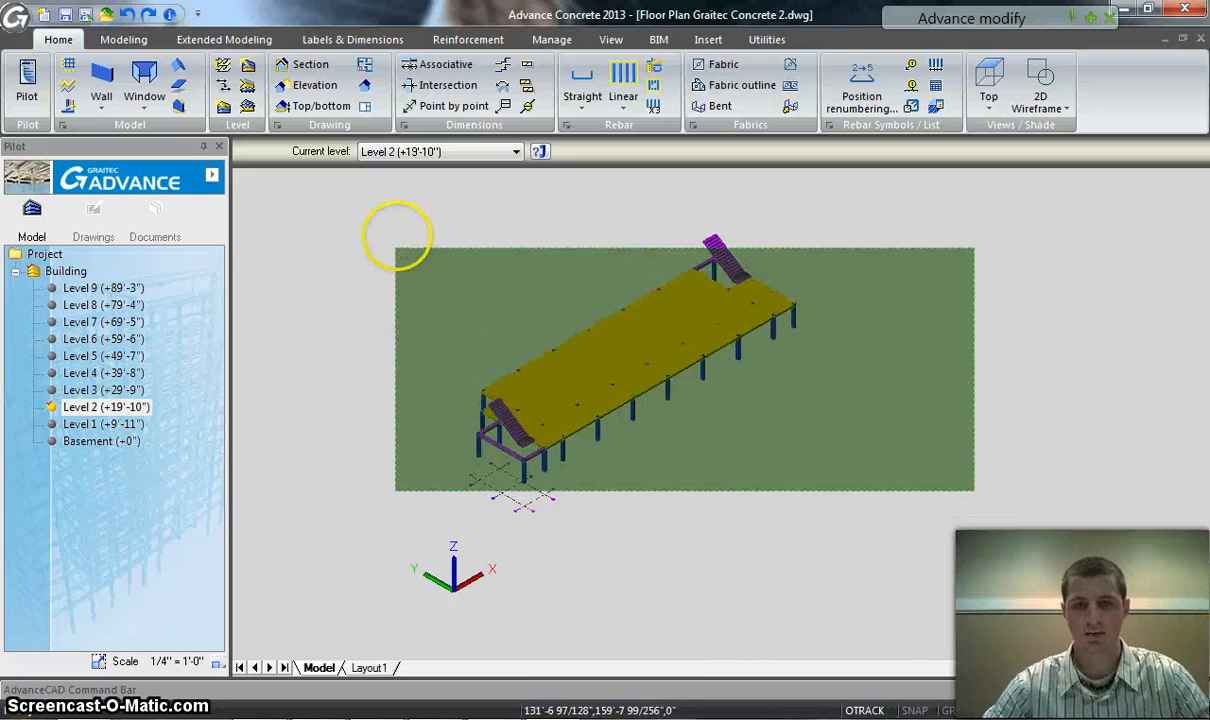
pyautogui.click(396, 246)
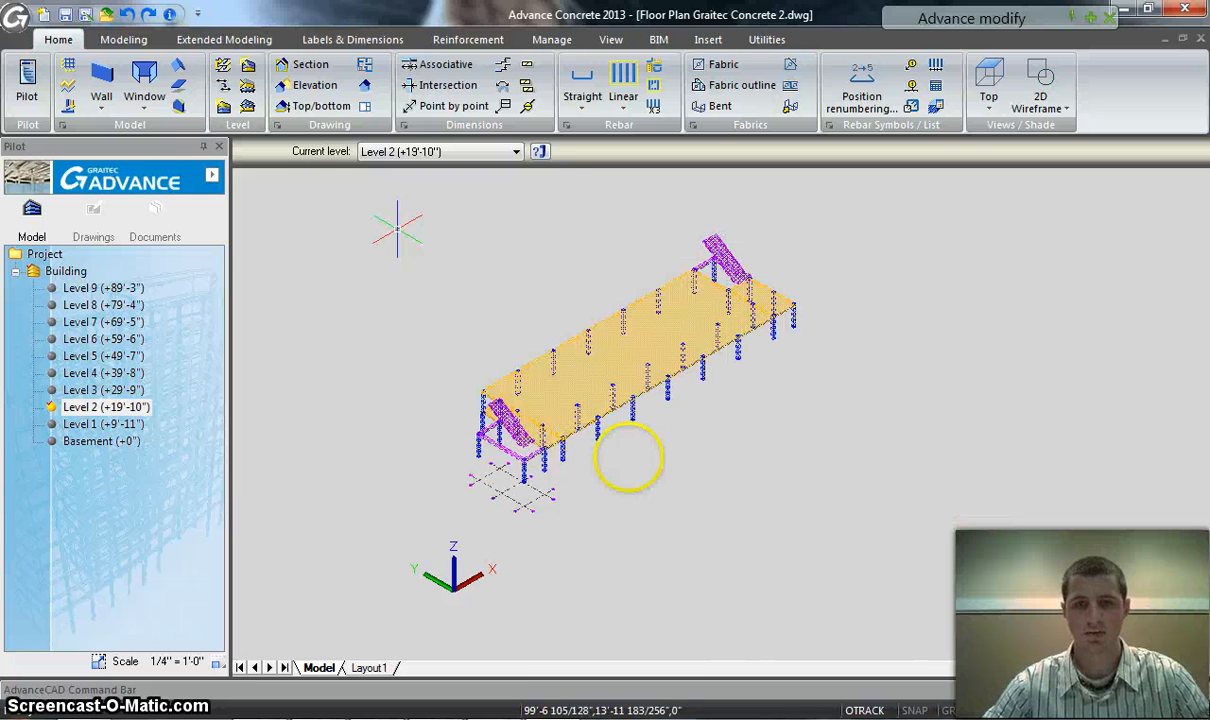
pyautogui.click(238, 39)
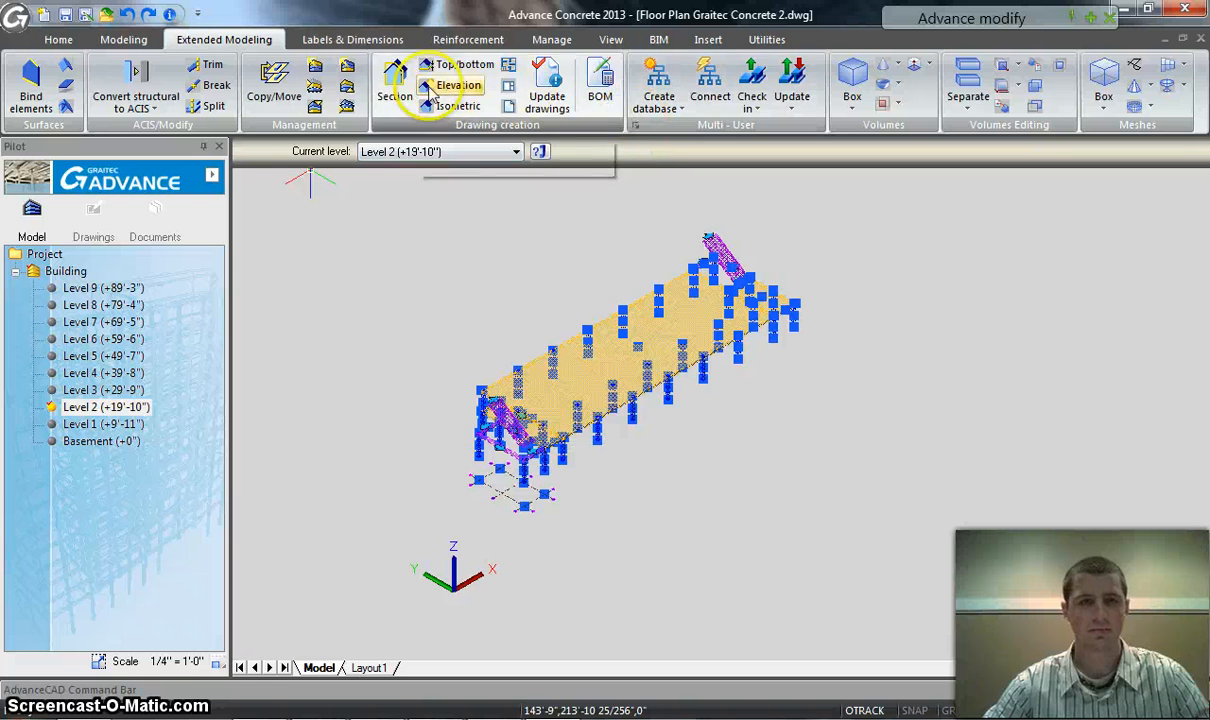
pyautogui.click(122, 39)
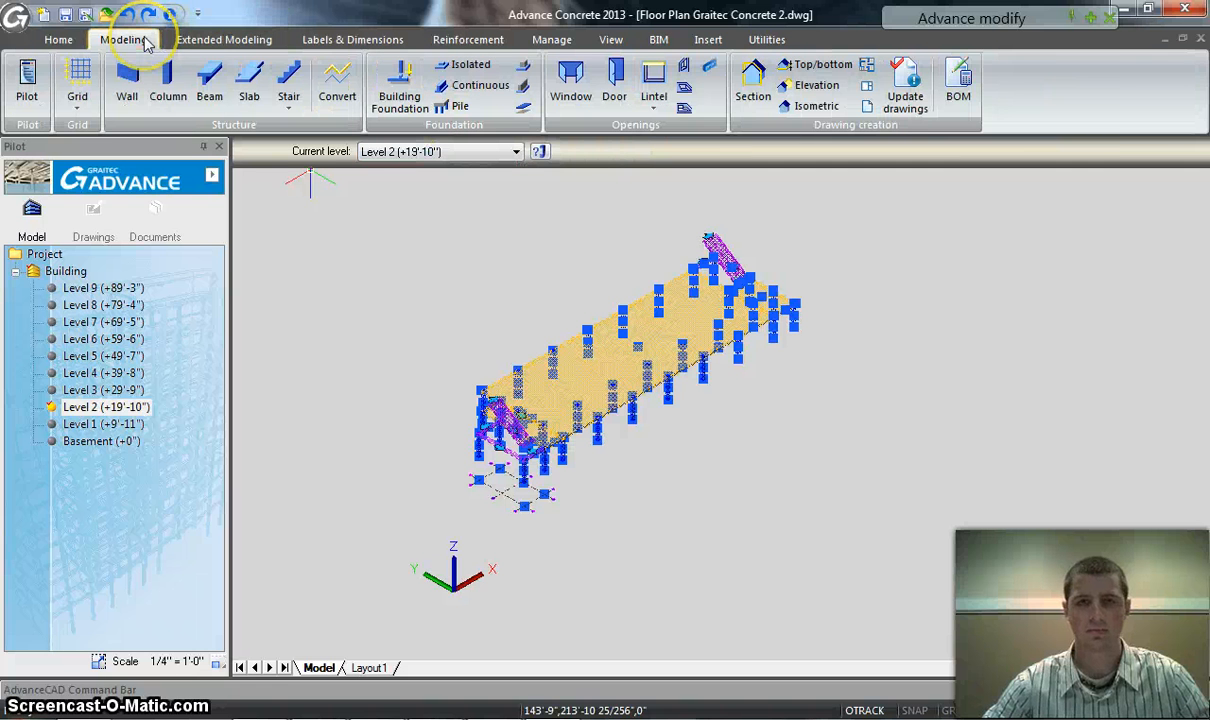
pyautogui.click(310, 38)
pyautogui.click(267, 39)
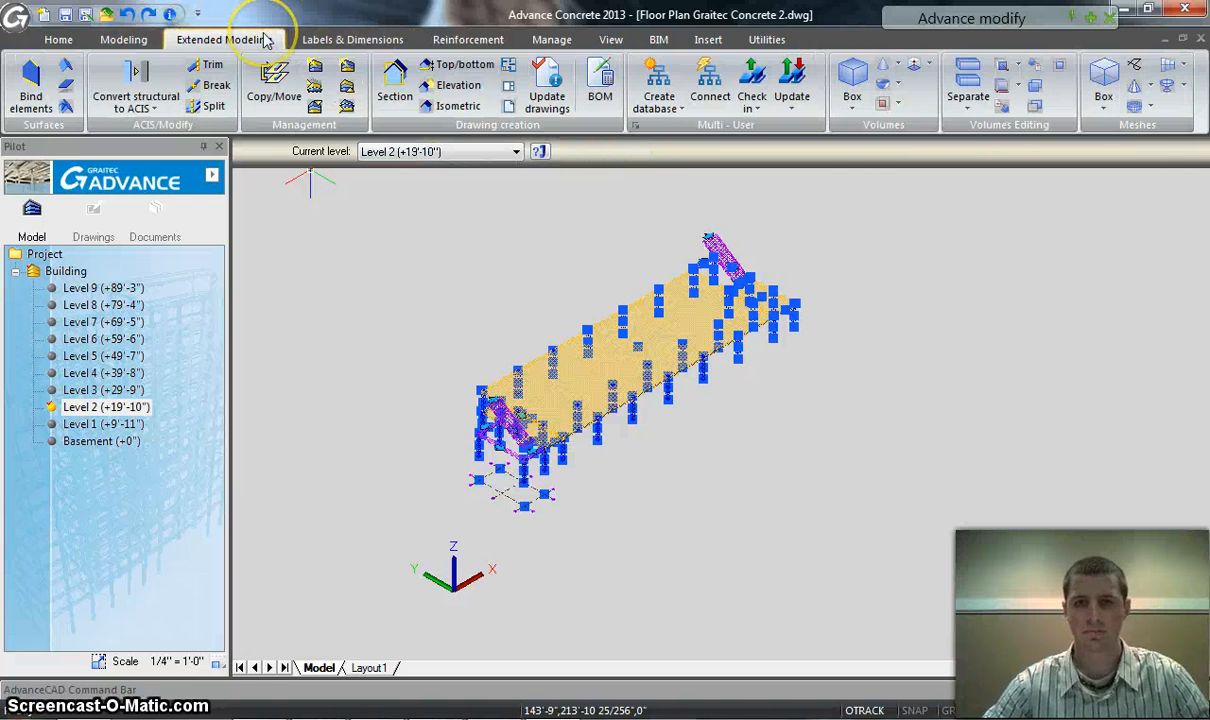
pyautogui.click(593, 80)
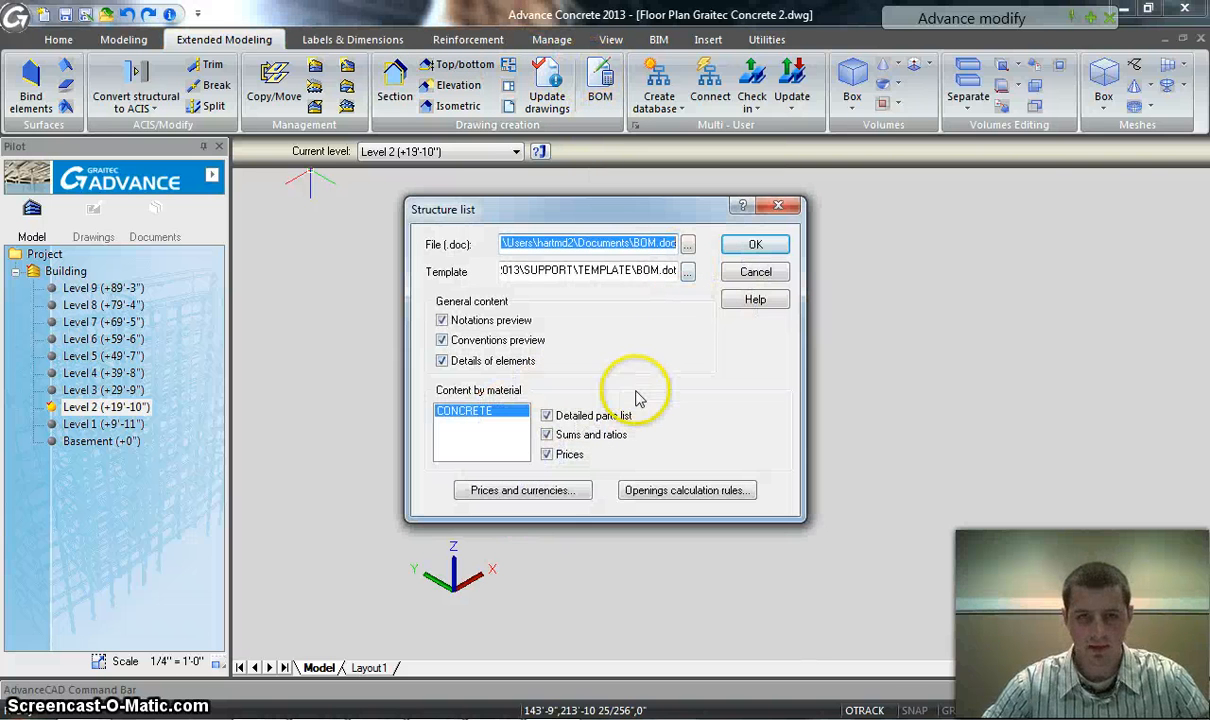
# Review the concrete element prices and currency, and close the structure list settings without generating a list
pyautogui.click(572, 492)
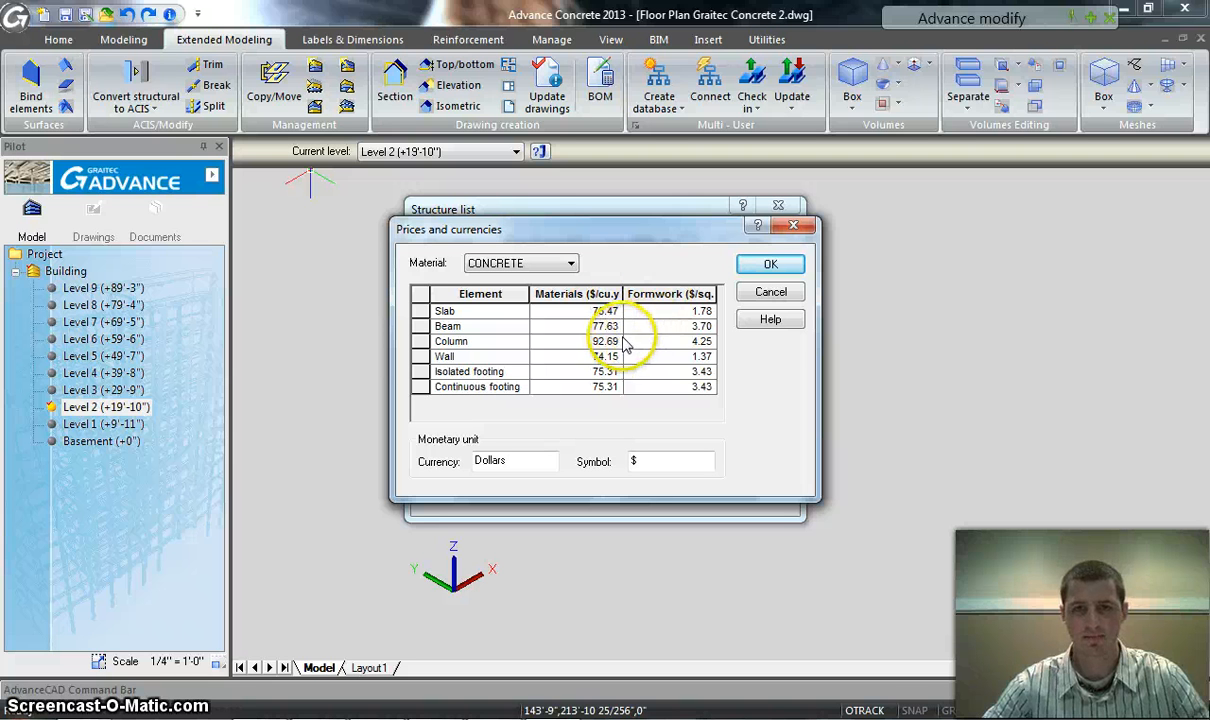
pyautogui.click(793, 230)
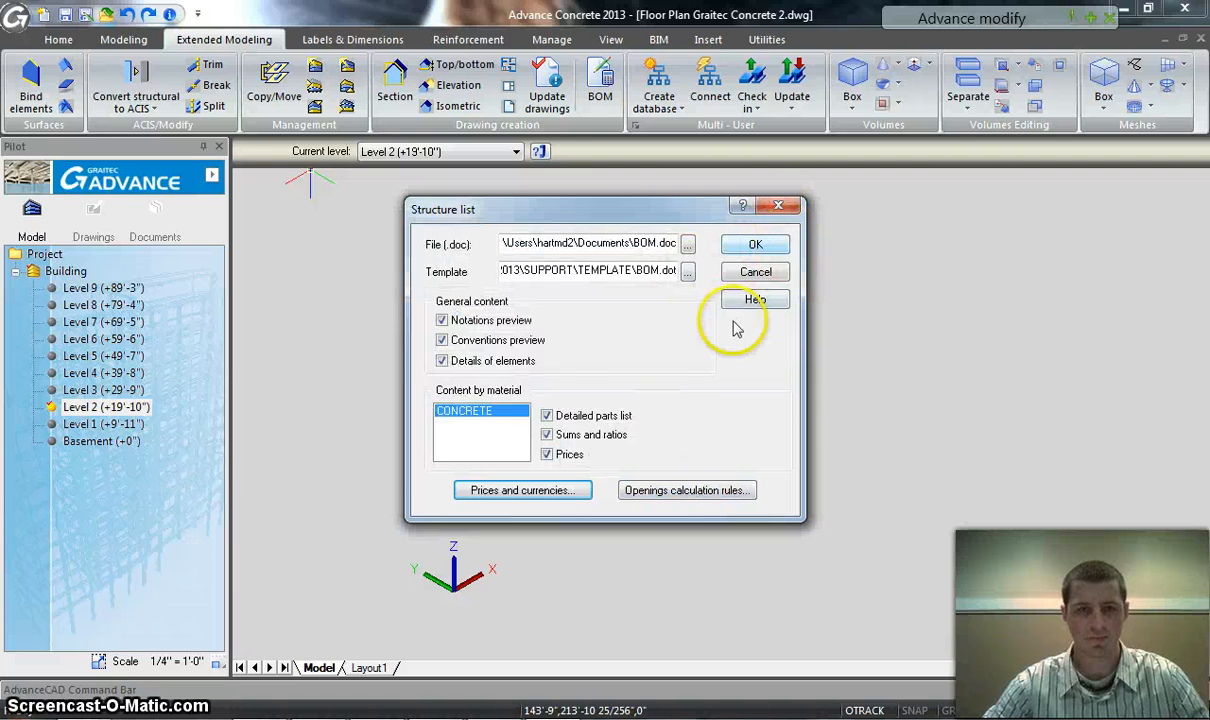
pyautogui.click(778, 208)
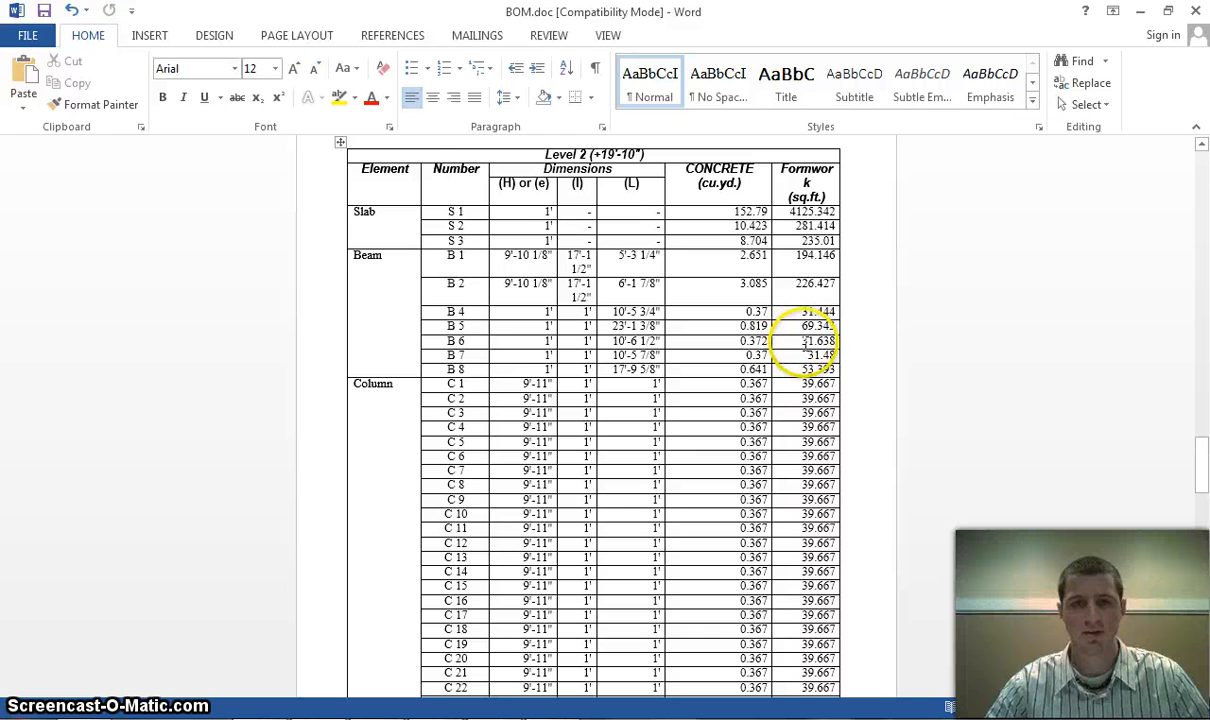
# In Word, examine BOM.doc's Level 2 column quantities, sums and ratios, and the concrete and formwork price tables
pyautogui.scroll(-5, 1004, 348)
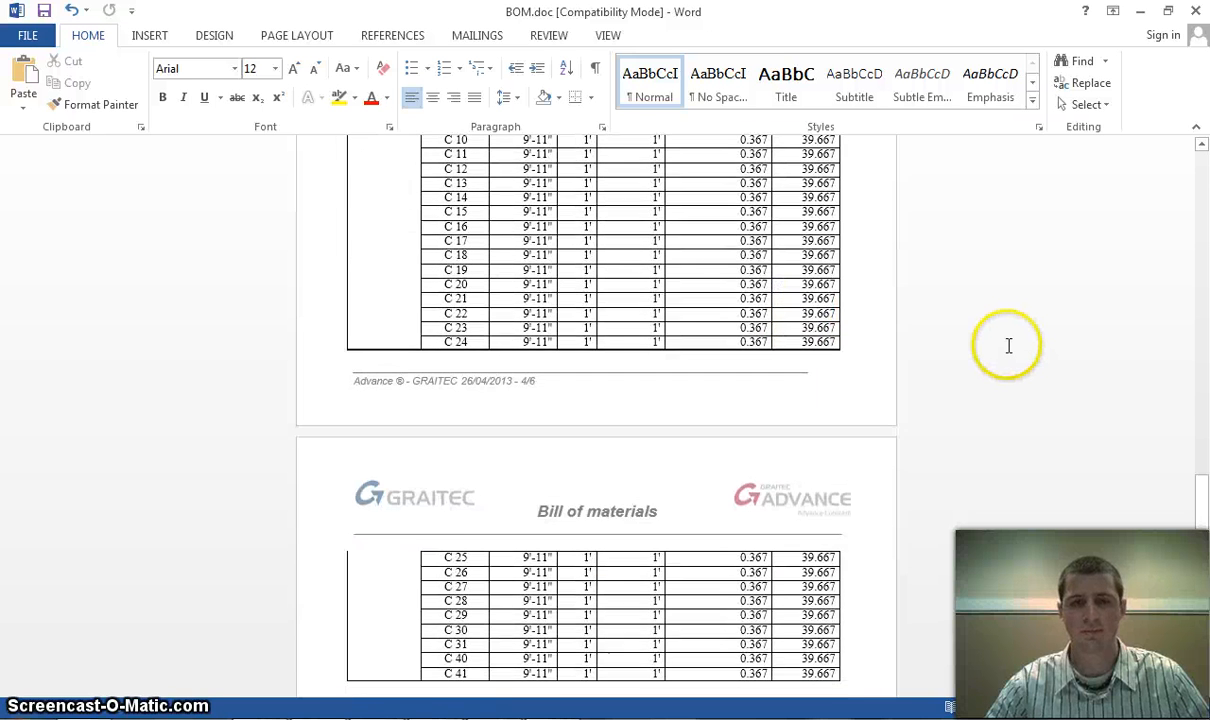
pyautogui.scroll(-2, 1005, 347)
pyautogui.scroll(3, 543, 200)
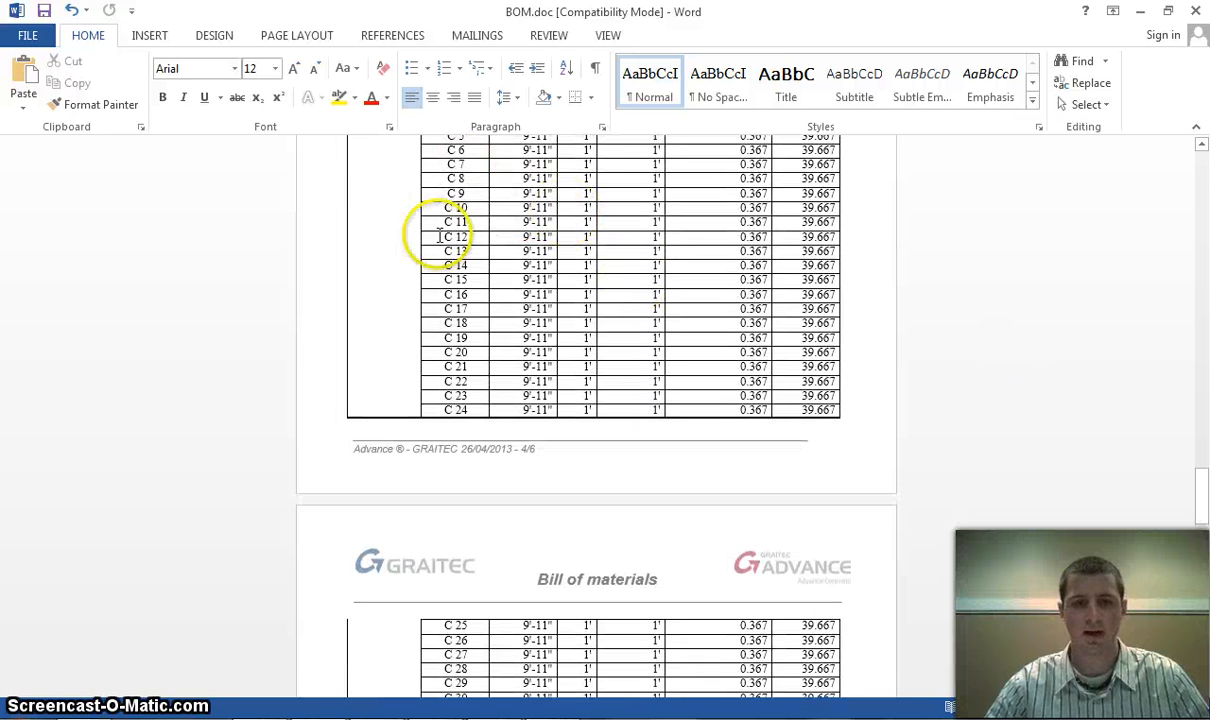
pyautogui.scroll(-6, 440, 250)
pyautogui.scroll(-3, 479, 295)
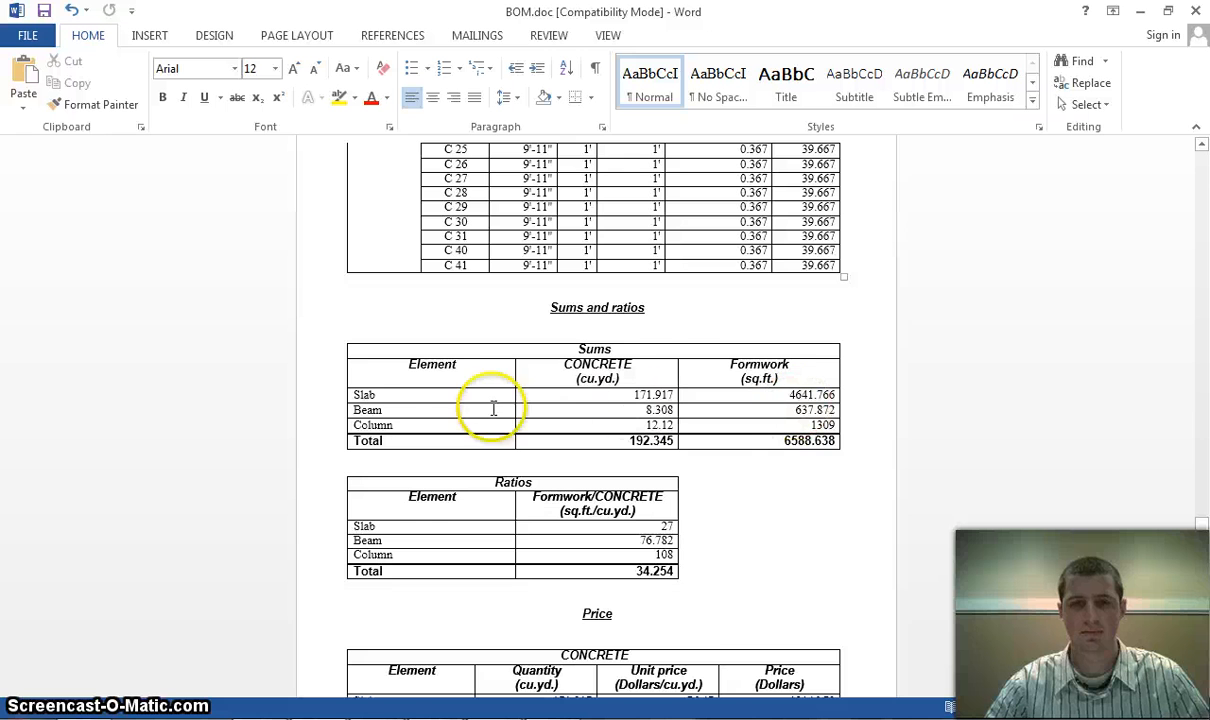
pyautogui.scroll(-1, 789, 418)
pyautogui.scroll(-5, 789, 418)
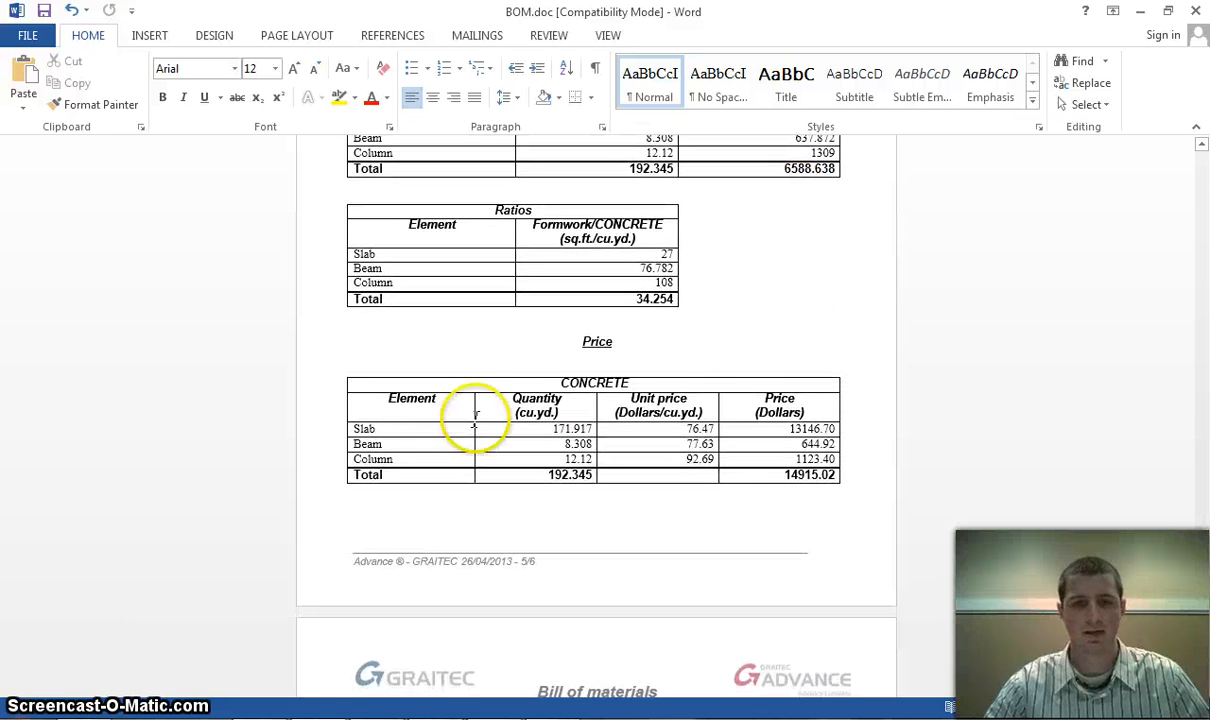
pyautogui.scroll(-6, 835, 350)
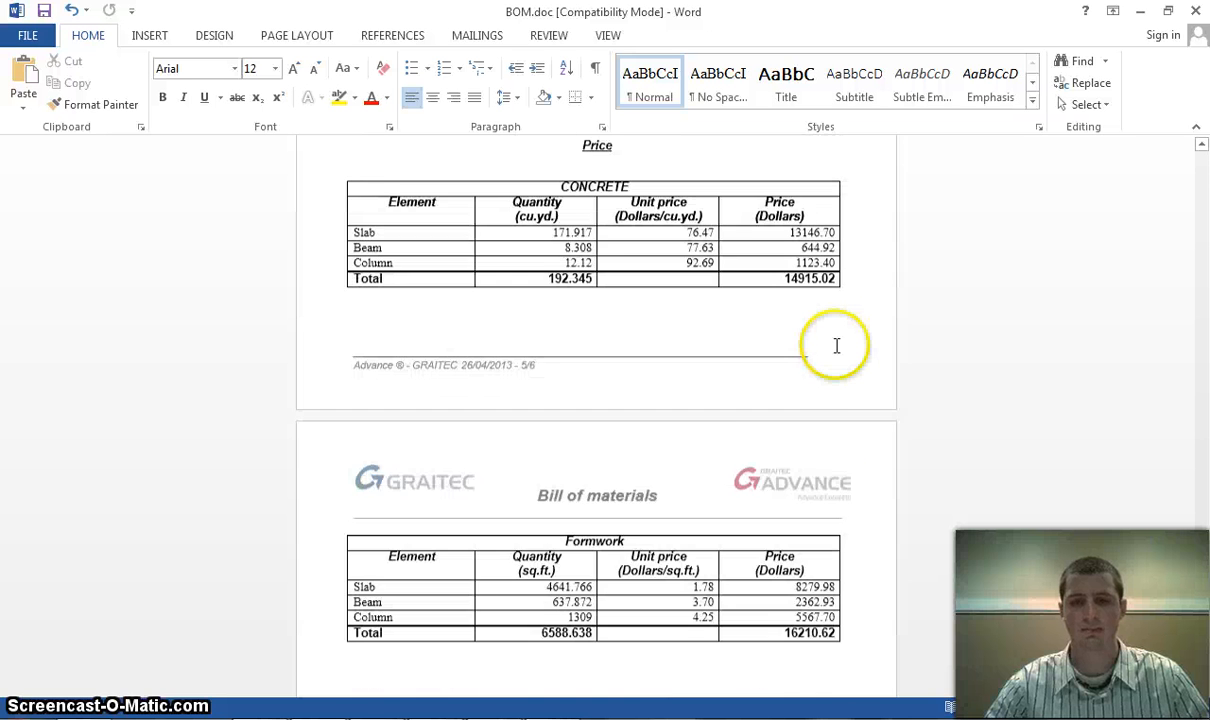
pyautogui.scroll(-1, 838, 350)
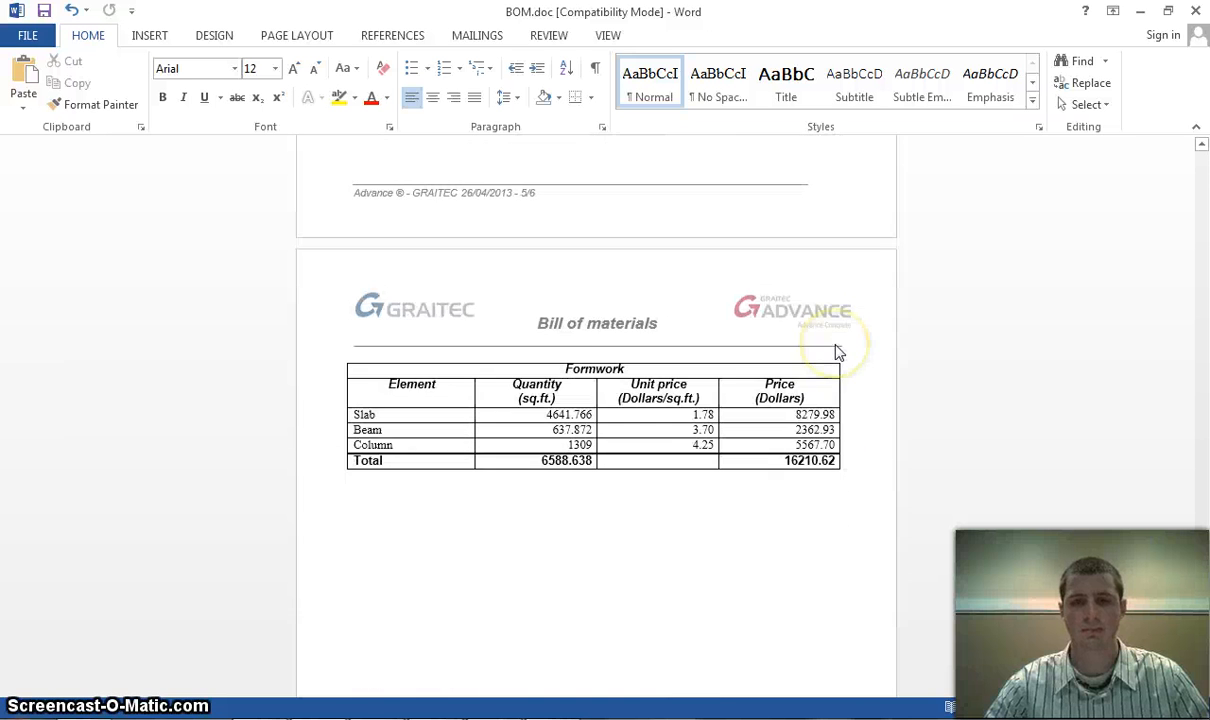
pyautogui.scroll(-1, 834, 360)
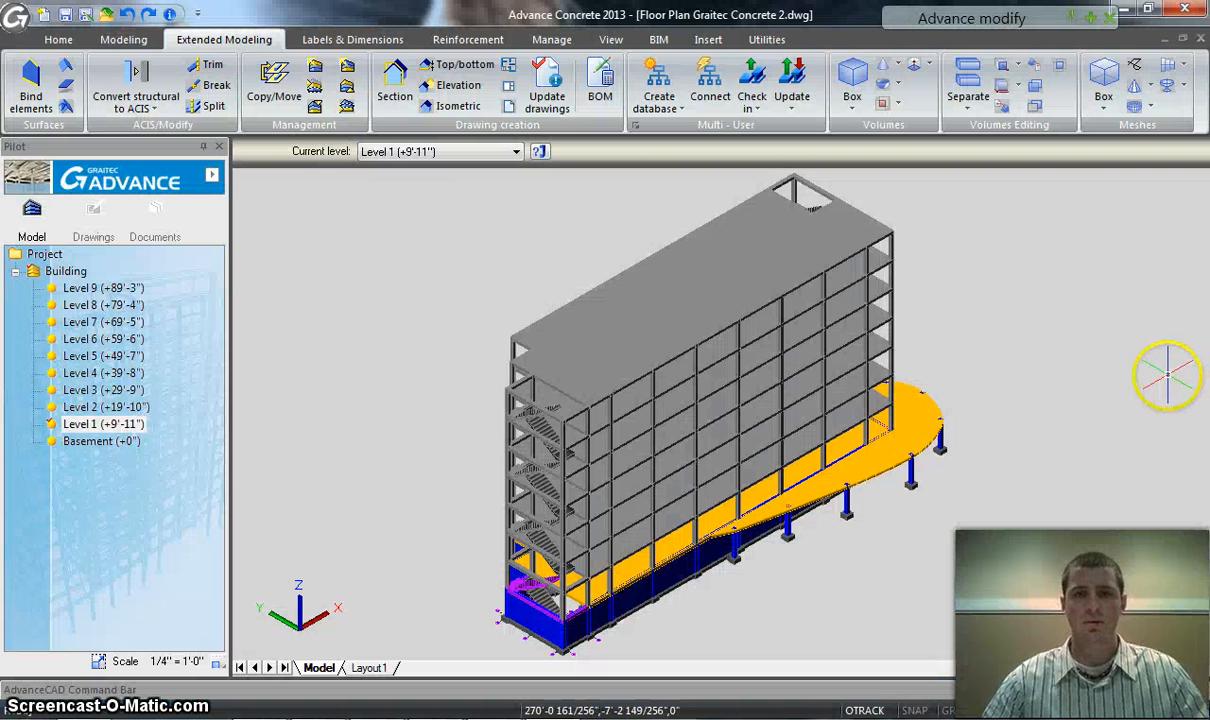
# Show the choices for exporting the whole building model to Advance Design and other analysis programs
pyautogui.click(657, 40)
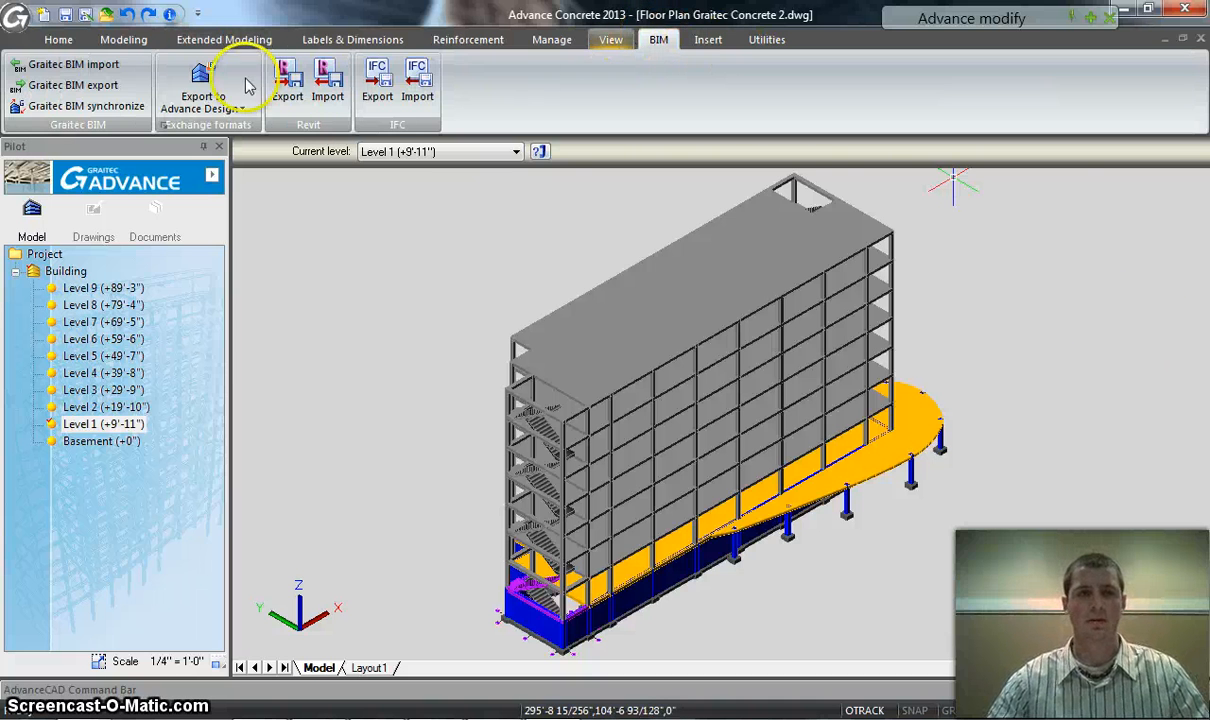
pyautogui.click(203, 108)
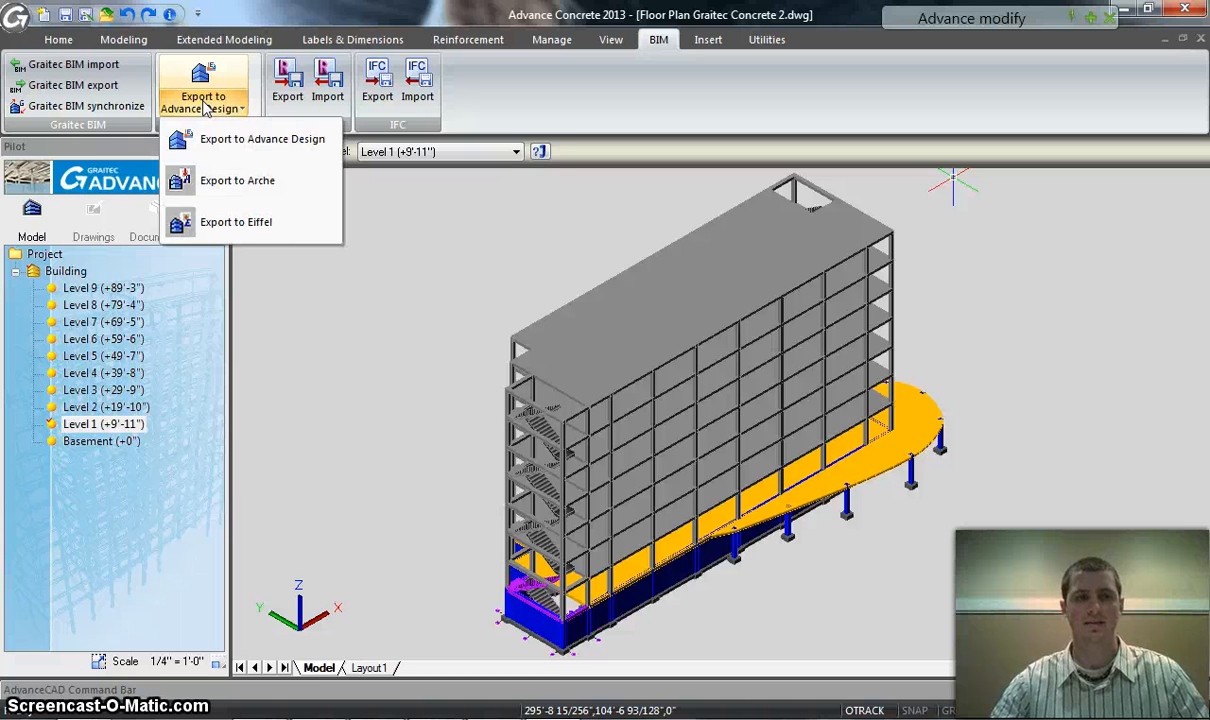